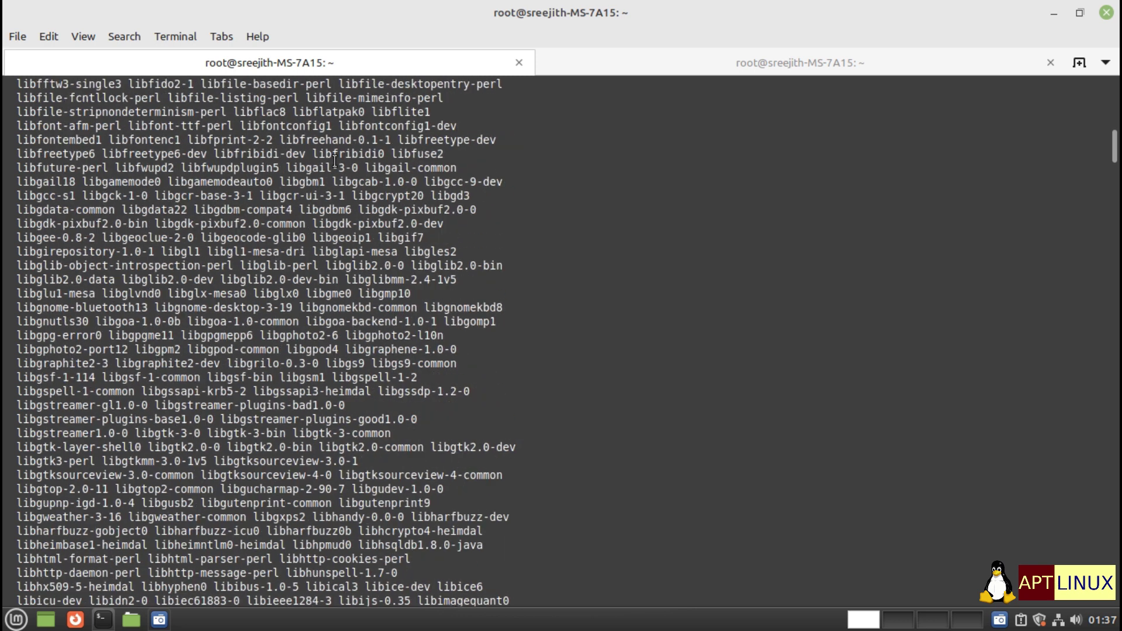
Review the upgrade's package summary and keep the currently installed version of mary-generic.conf
scroll(382, 173, down, 20)
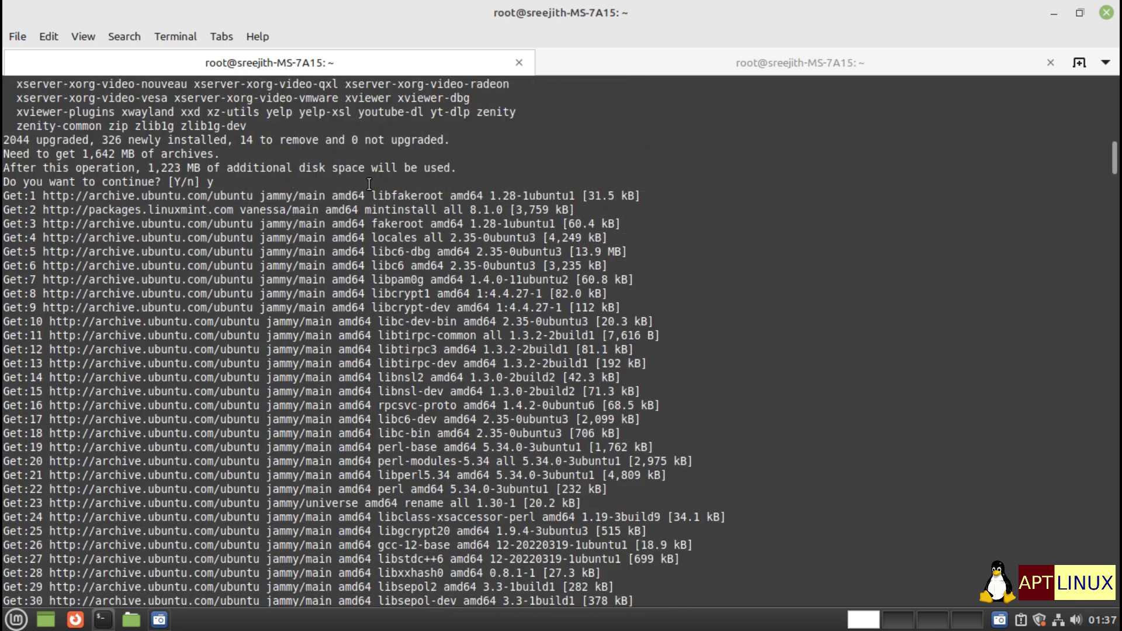
drag(4, 141, 248, 178)
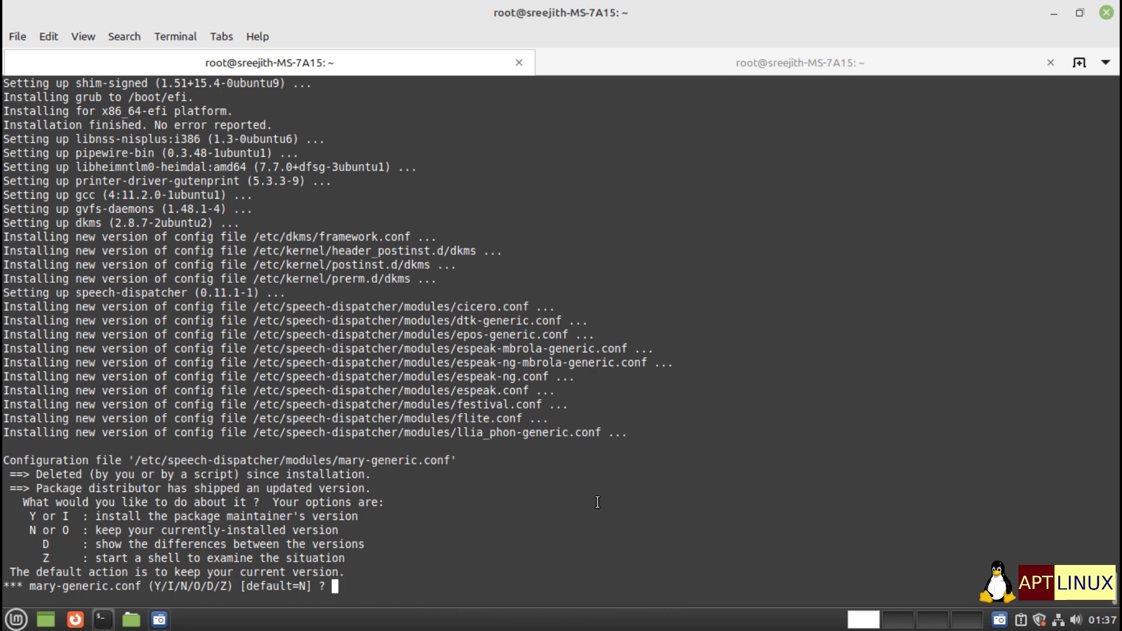
key(Return)
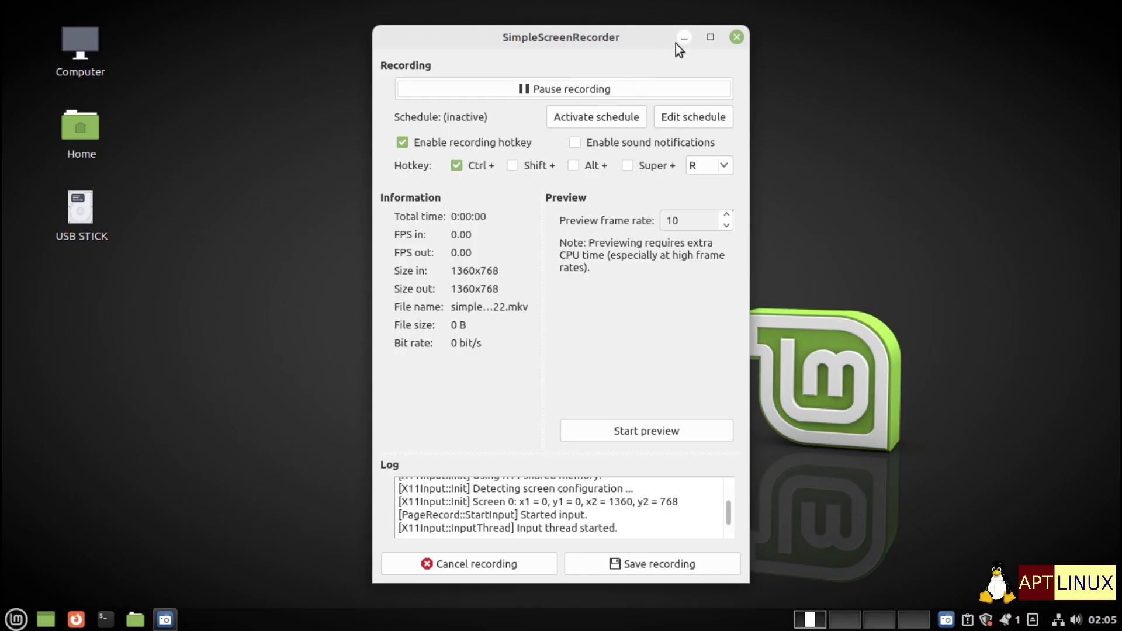
Minimize the screen recorder and look through the installed Administration applications
click(684, 39)
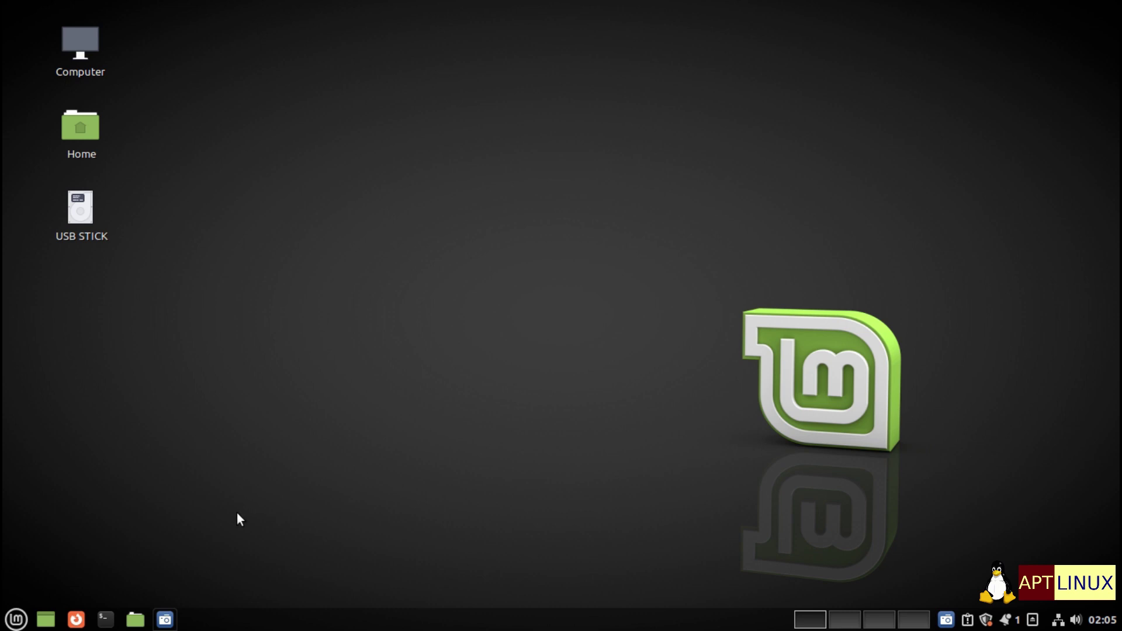
click(15, 619)
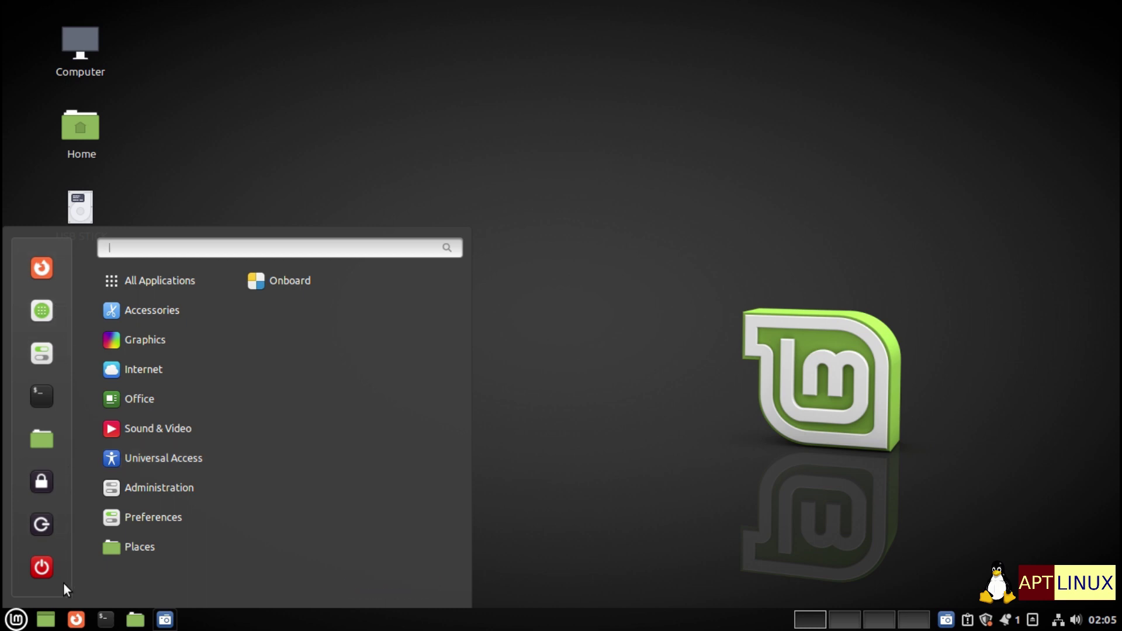
mouse_move(134, 281)
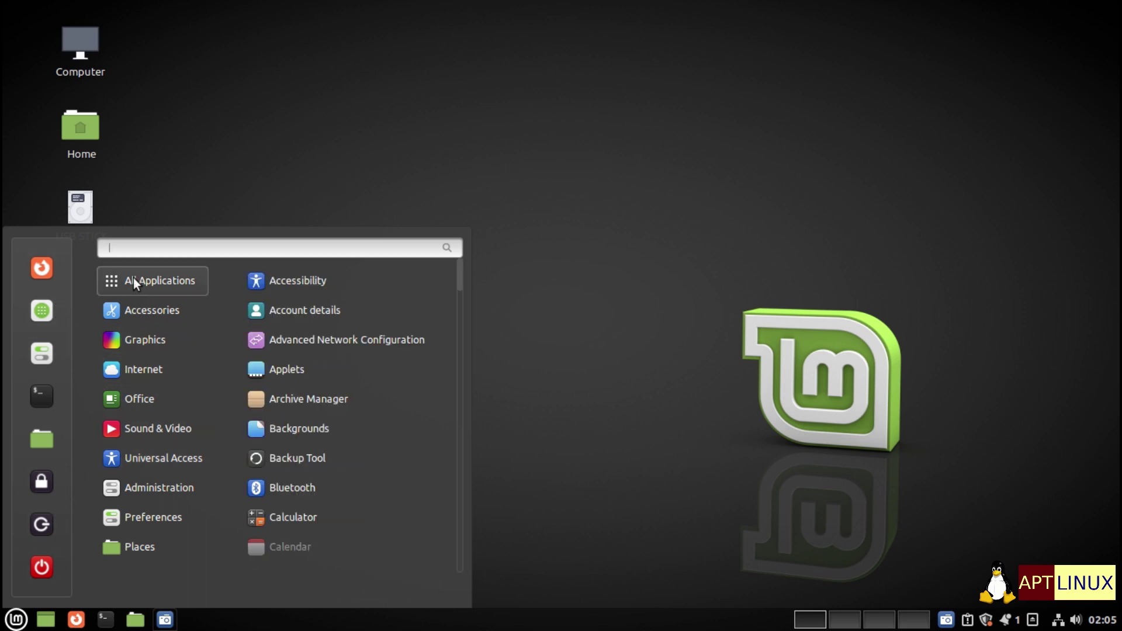
mouse_move(149, 486)
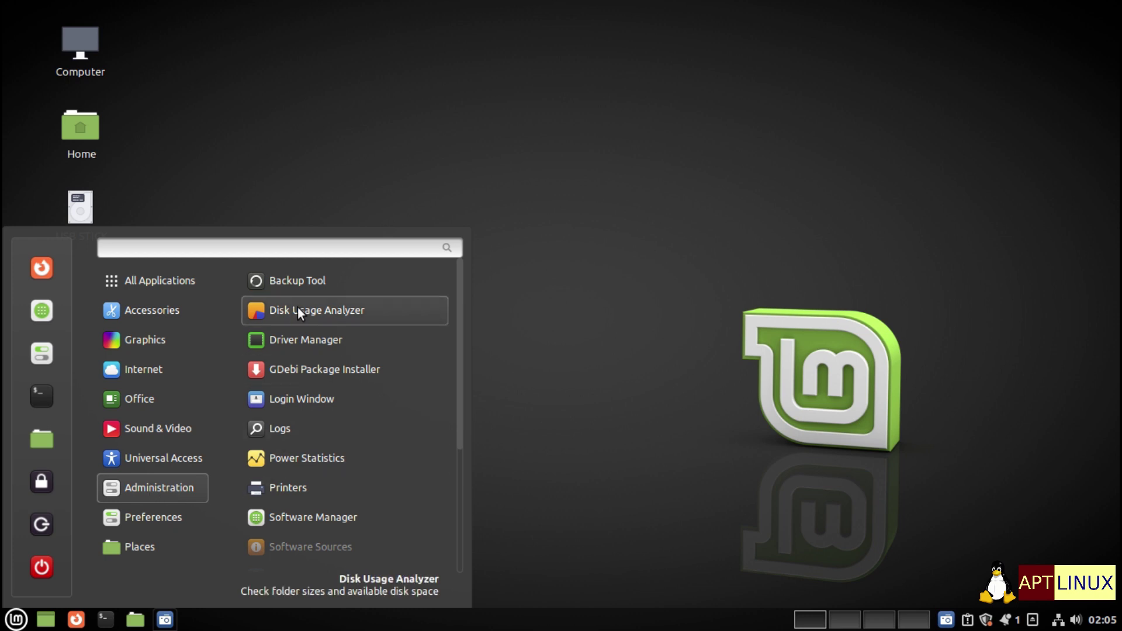
scroll(302, 327, down, 3)
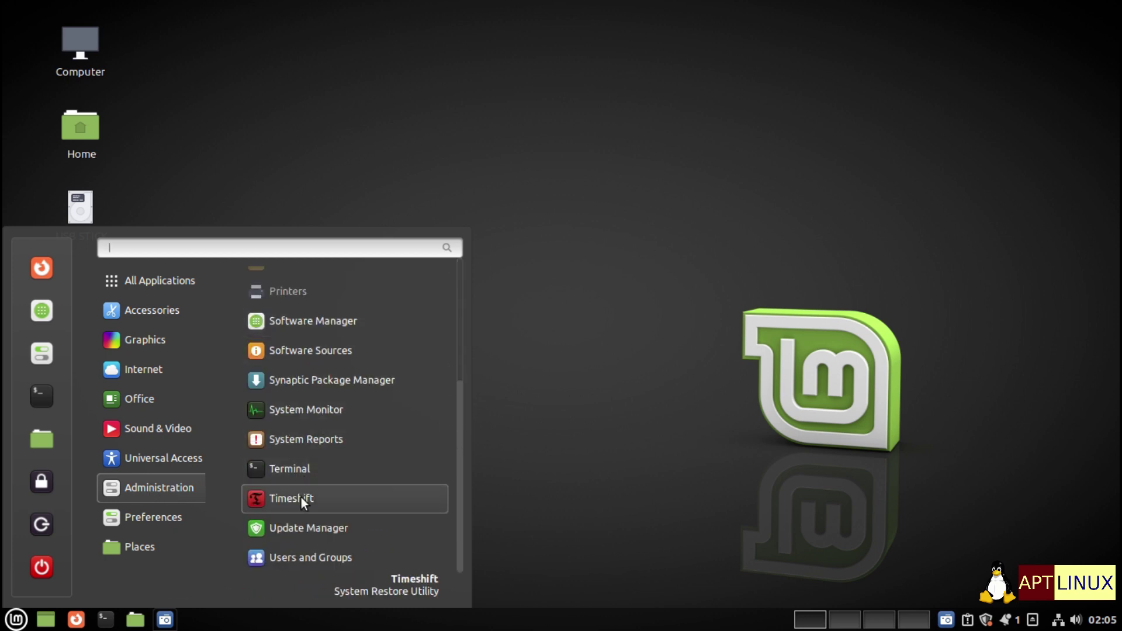
Open a maximized terminal and run neofetch to display the system information
click(42, 396)
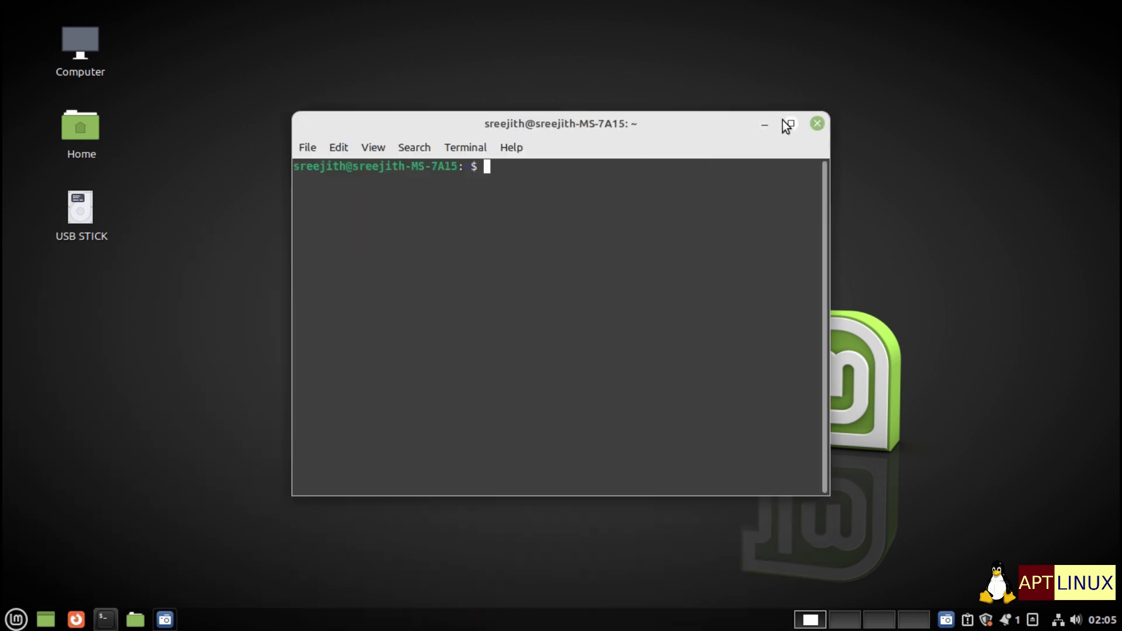
click(787, 124)
text(neofetch)
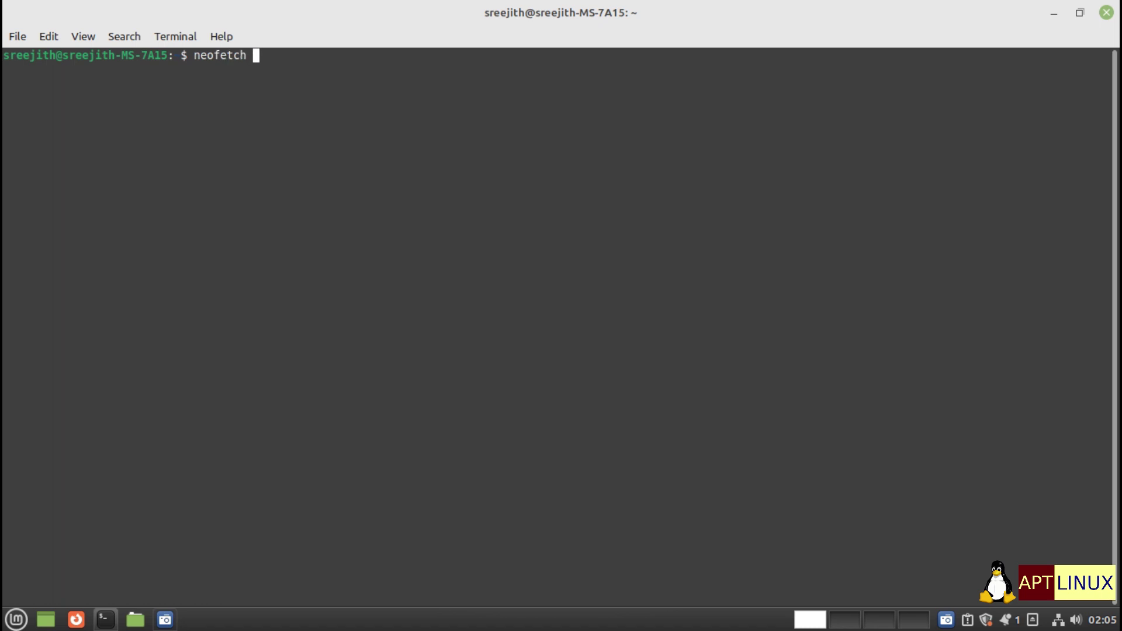
key(Return)
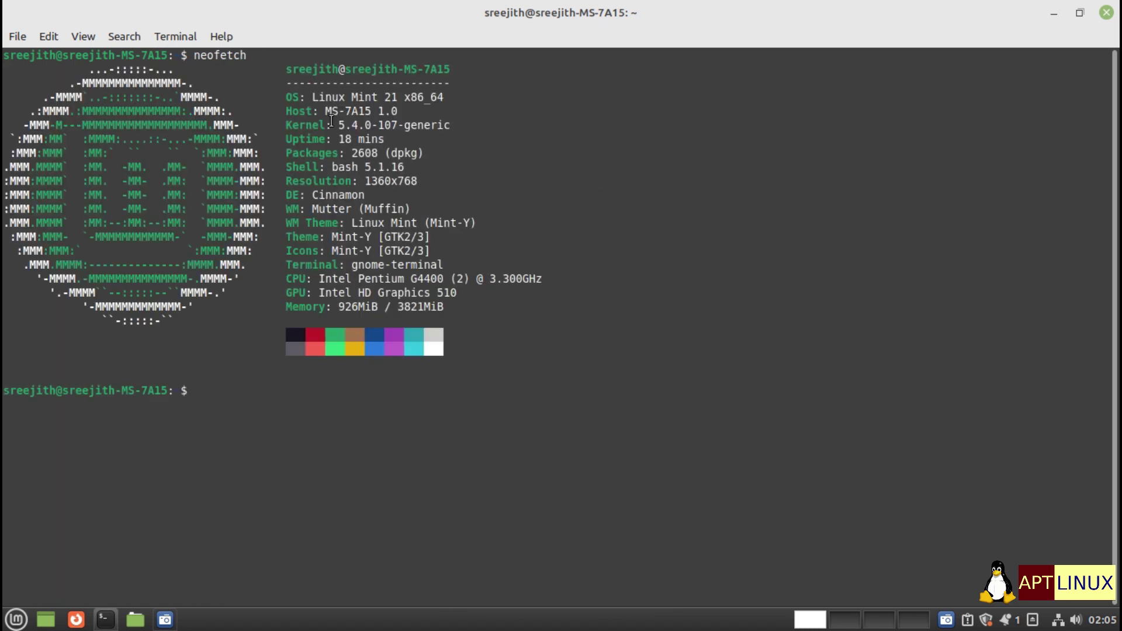
Examine the operating system and kernel versions in the neofetch output, and minimize the terminal
drag(312, 97, 444, 91)
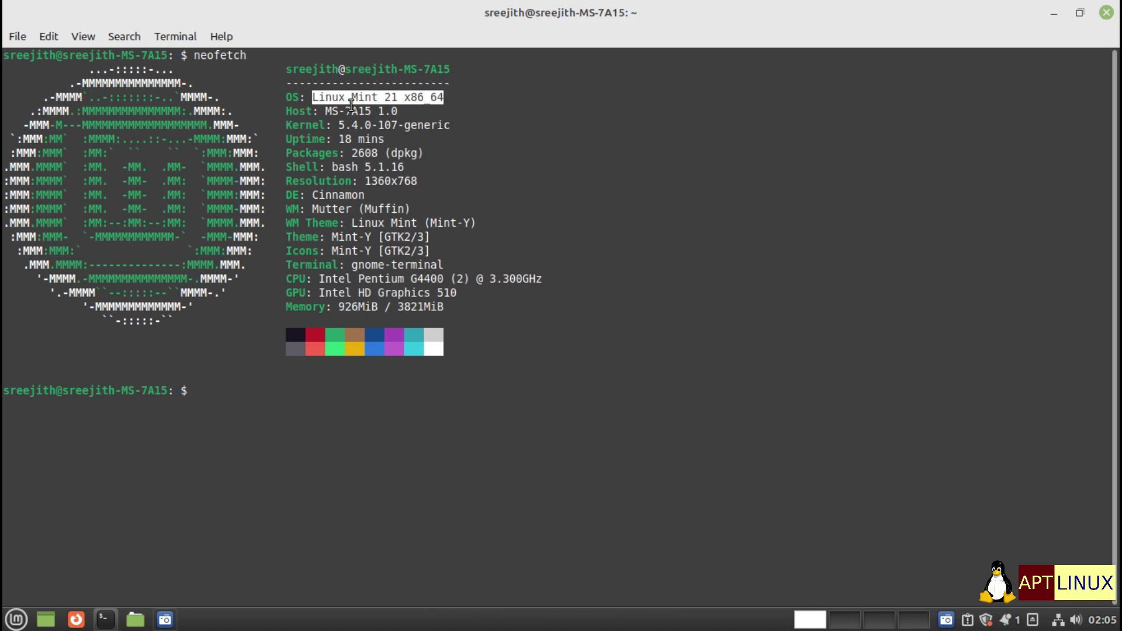
drag(337, 125, 455, 129)
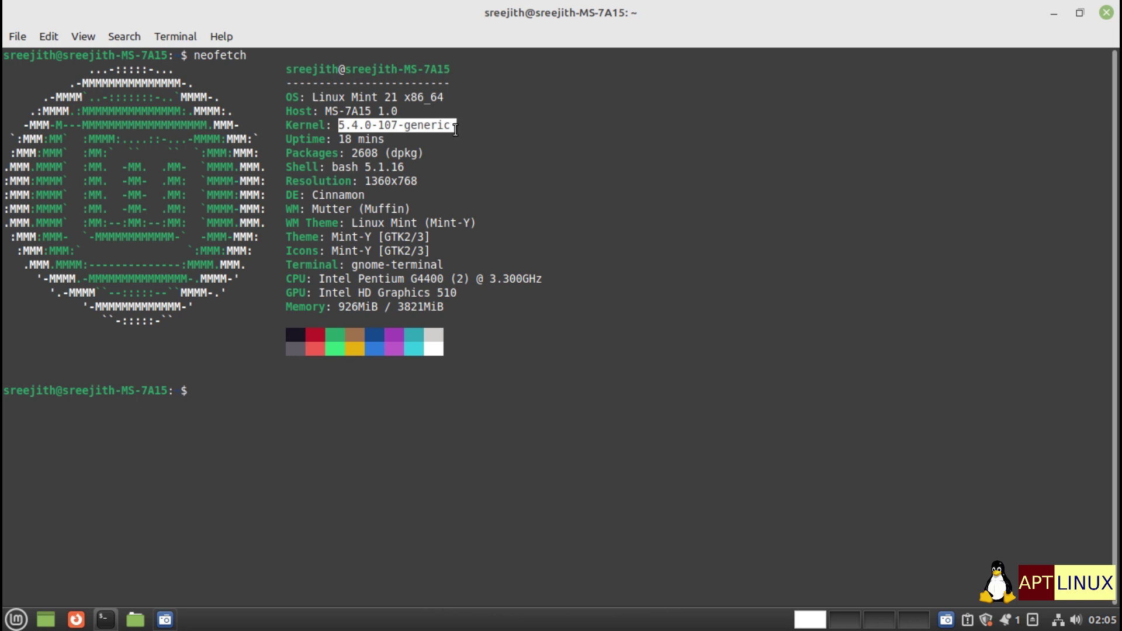
click(349, 119)
drag(312, 96, 451, 95)
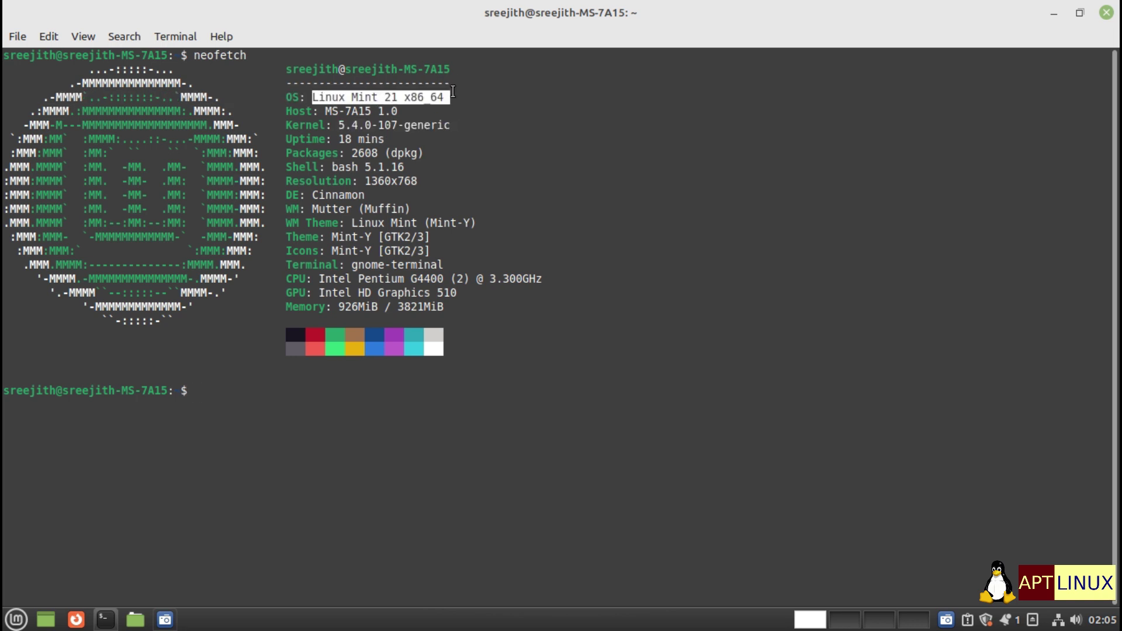
click(1052, 14)
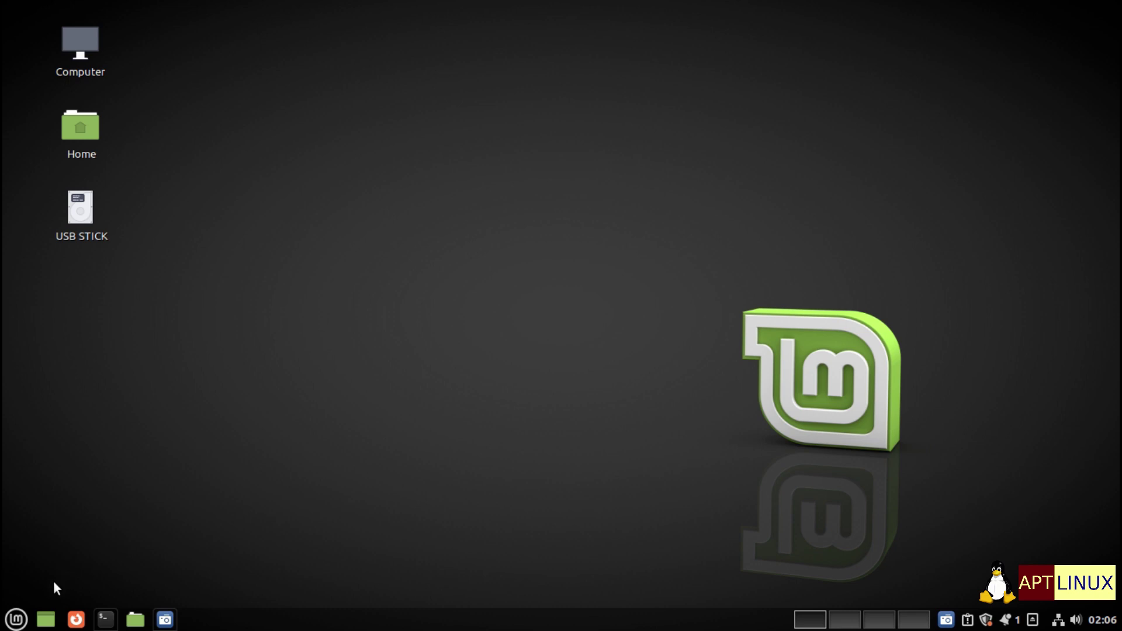
Open Software Manager, widen its window and reposition it on the desktop
click(15, 619)
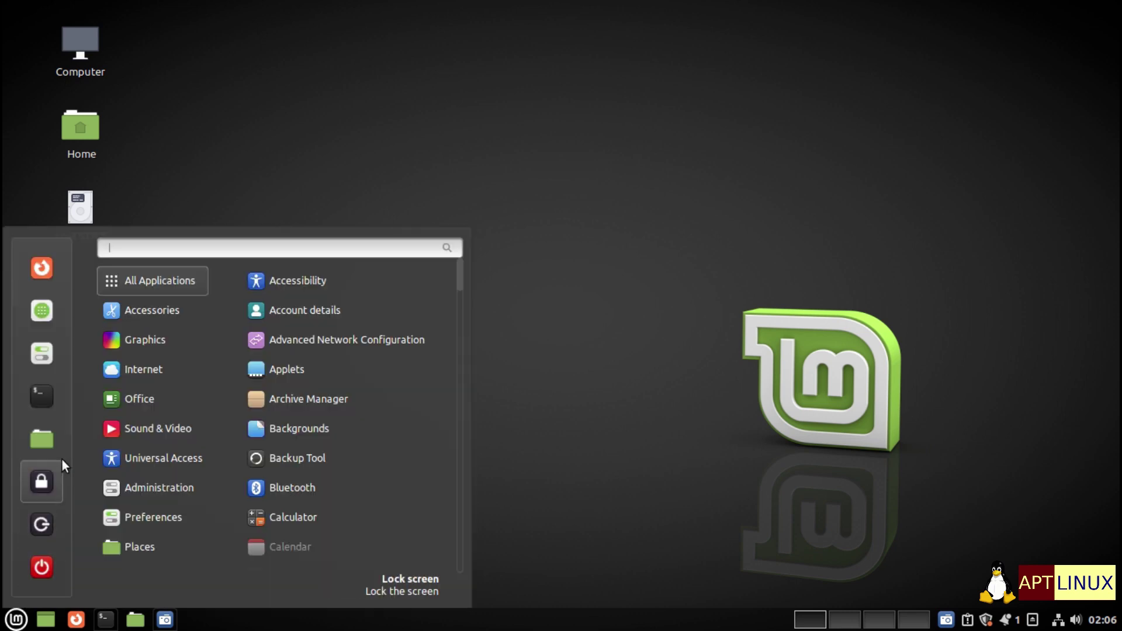
click(42, 310)
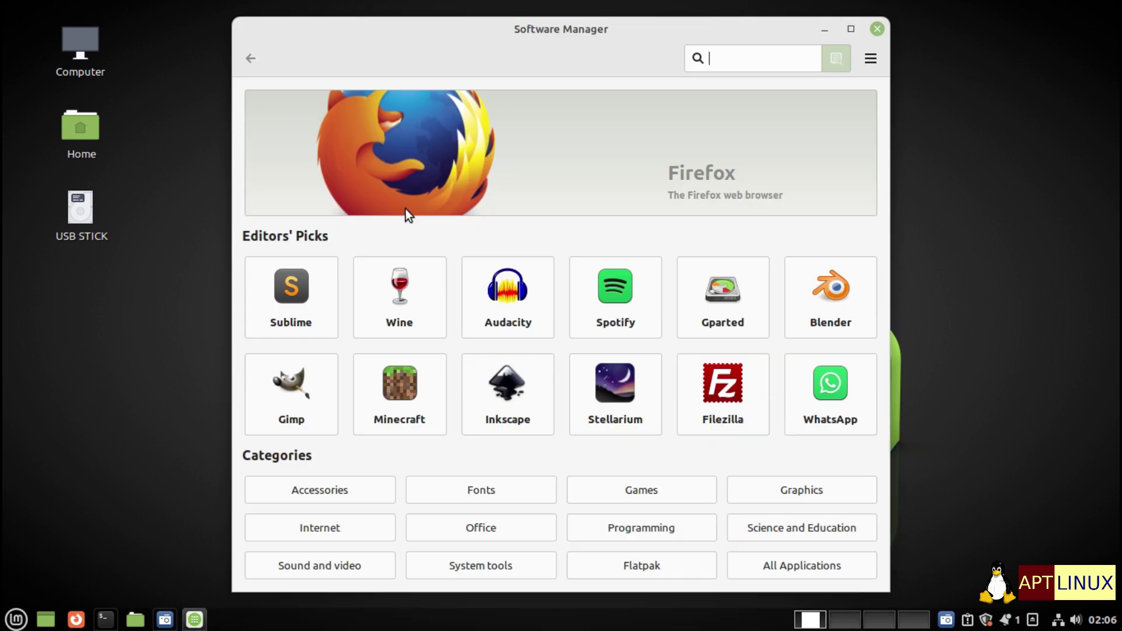
drag(632, 33, 580, 26)
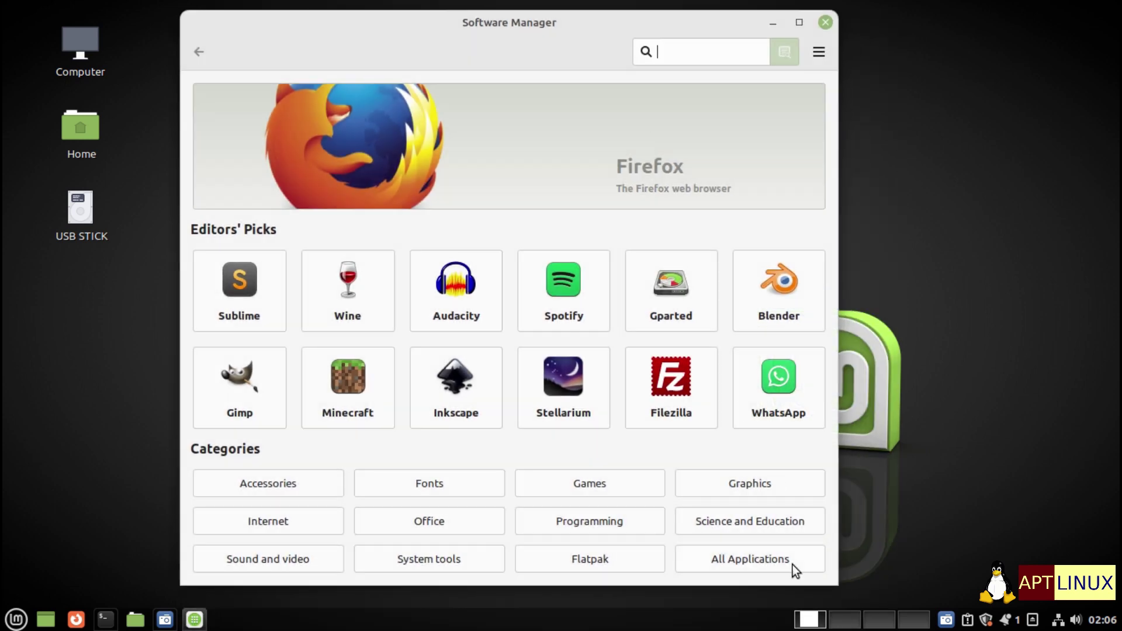
drag(825, 579, 1078, 562)
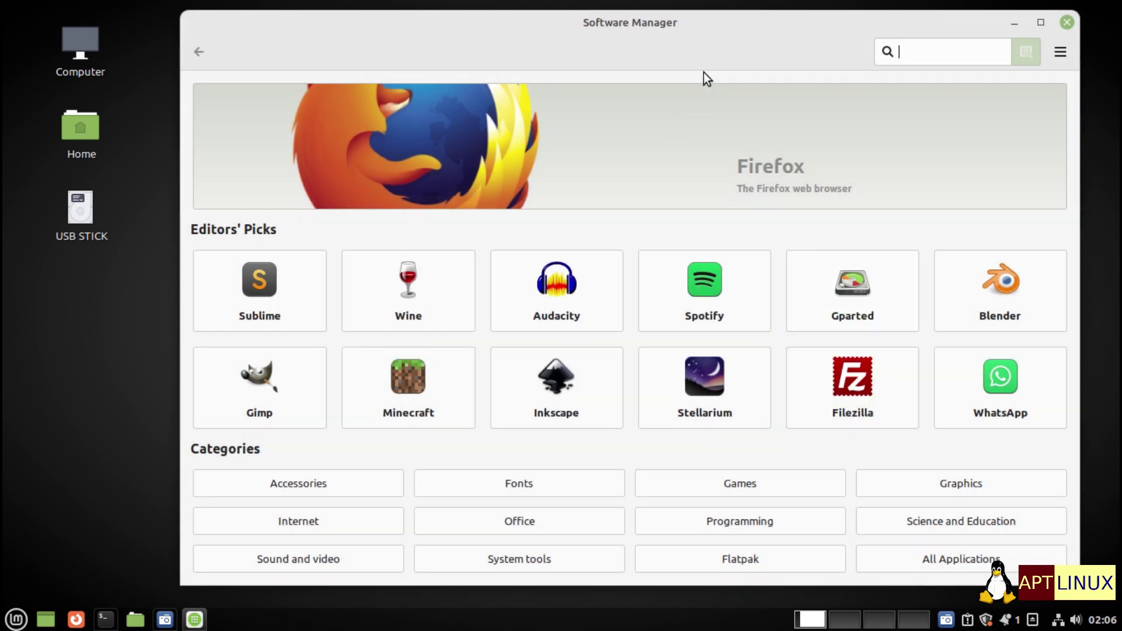
drag(713, 29, 656, 19)
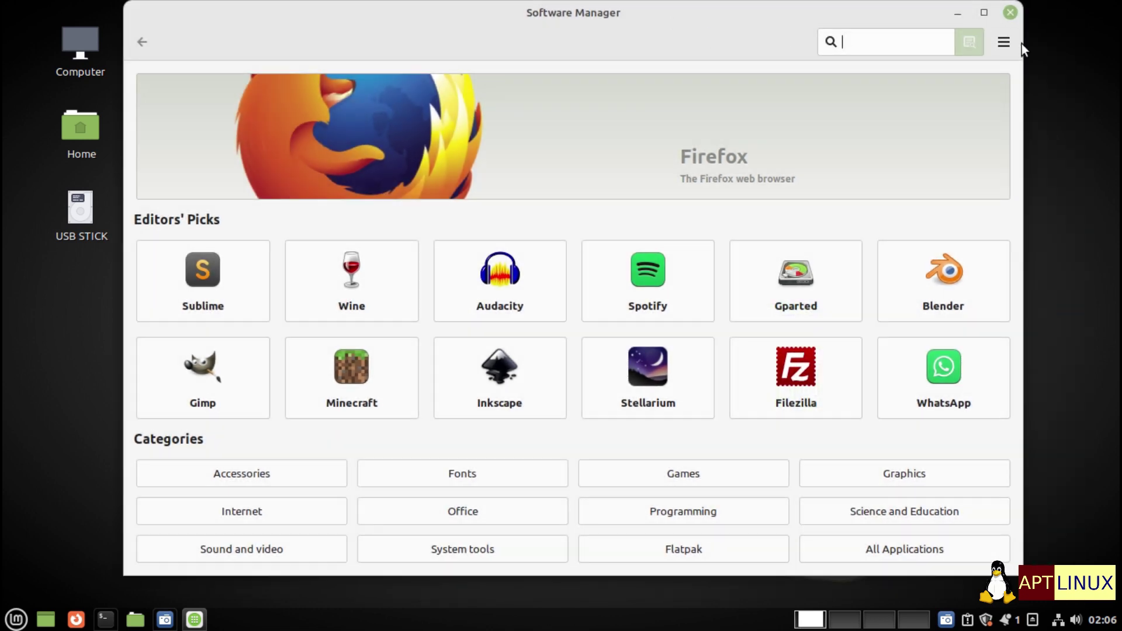
Check the version information of Software Manager, and close the application
click(1004, 42)
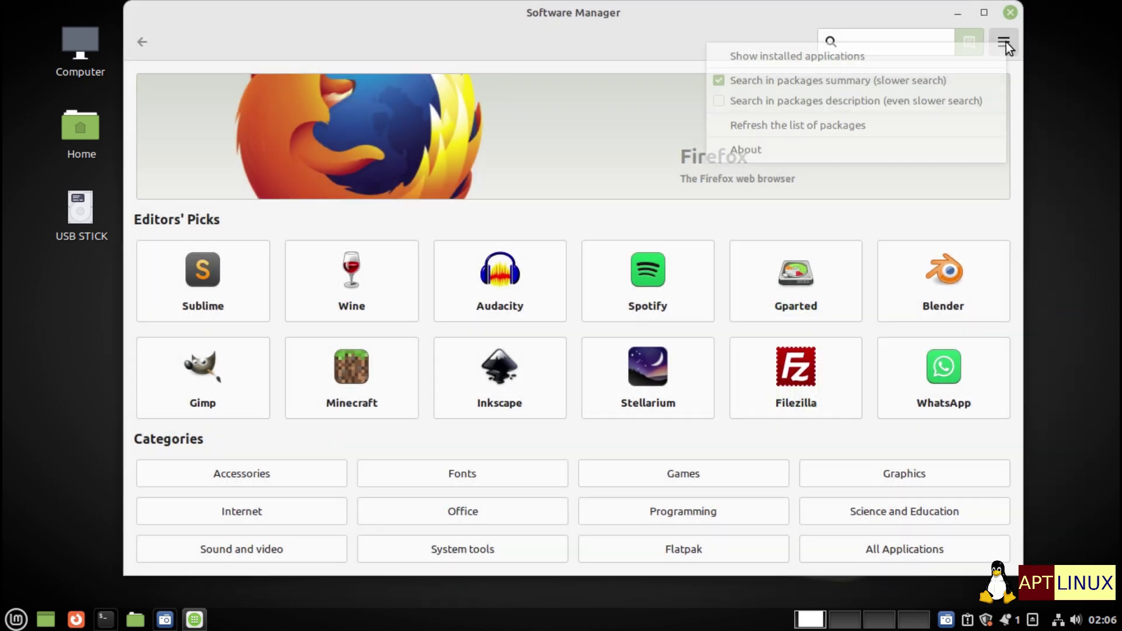
click(756, 149)
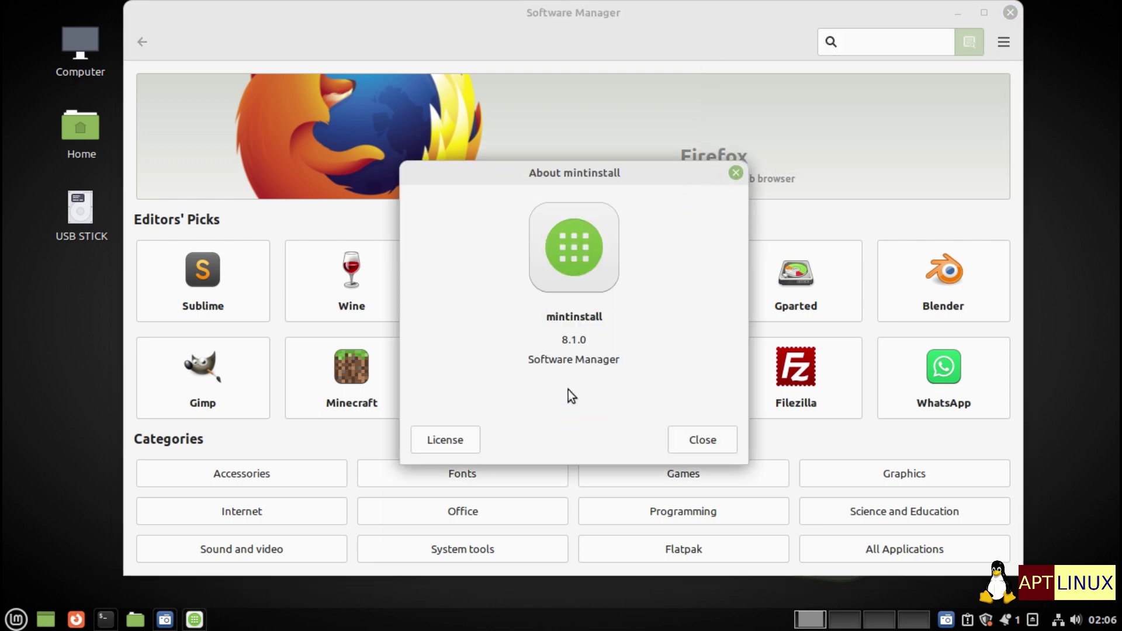
click(701, 445)
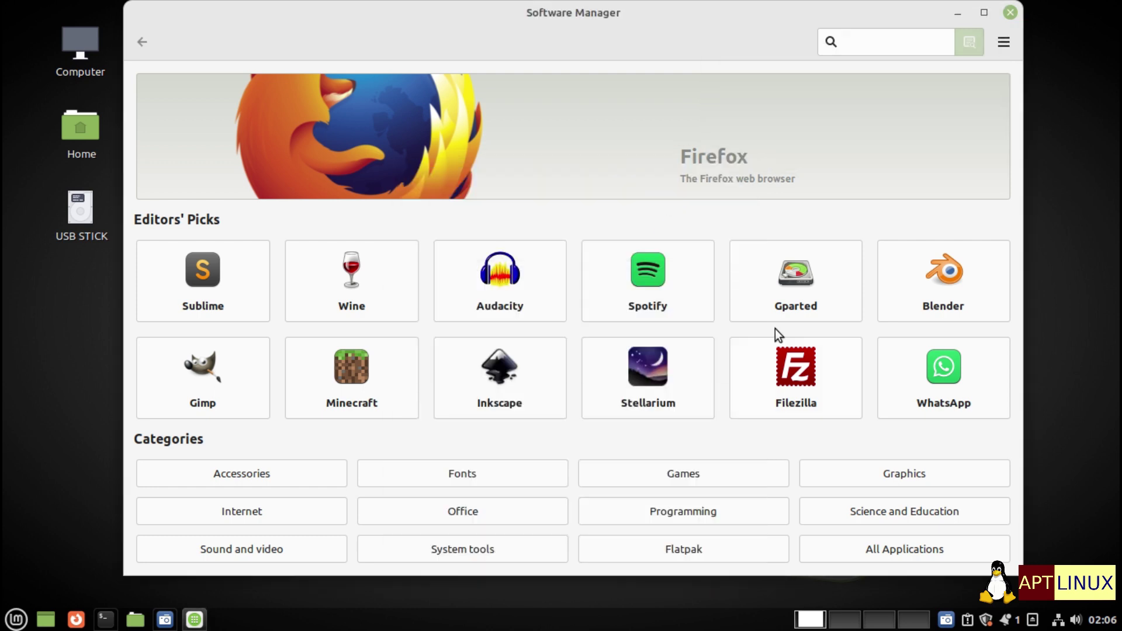
click(1004, 16)
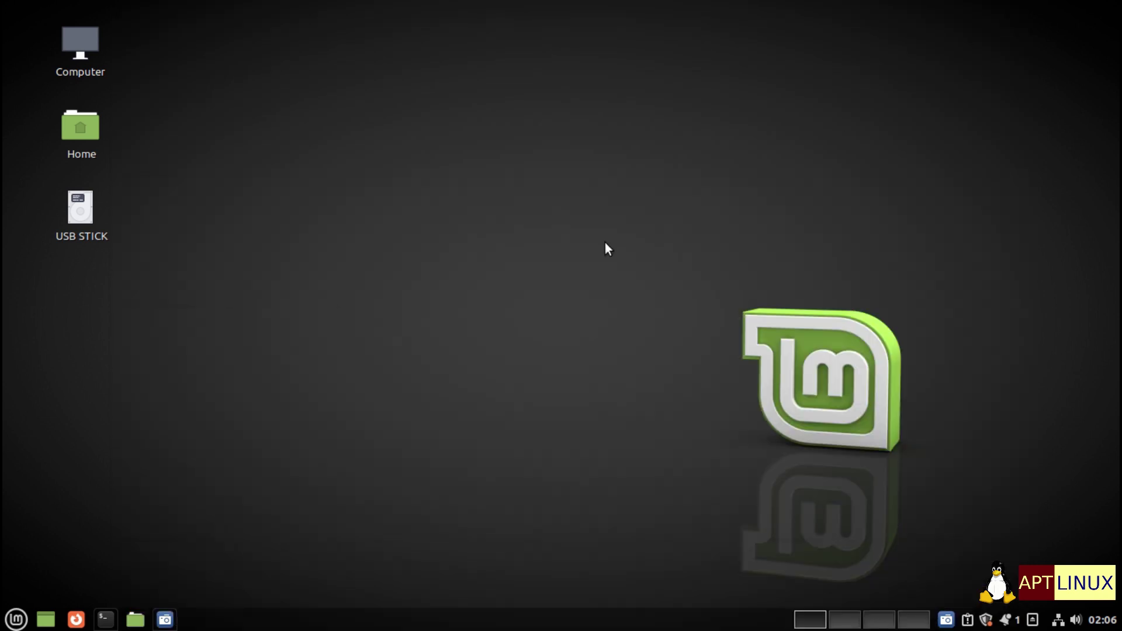
Open System Settings in a maximized window
click(16, 619)
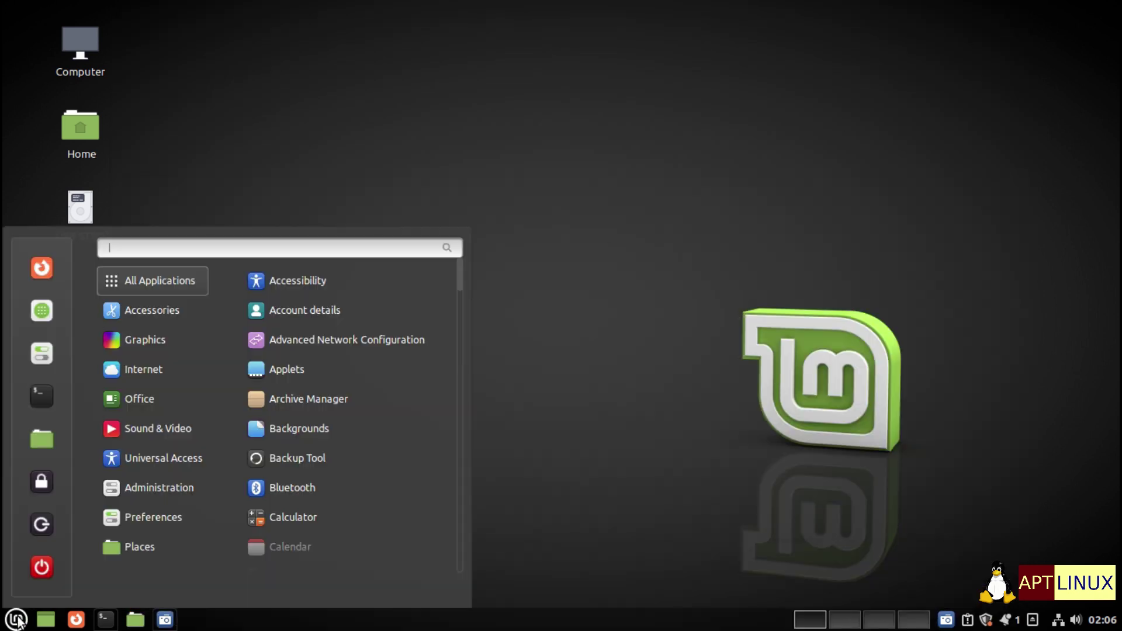
click(37, 349)
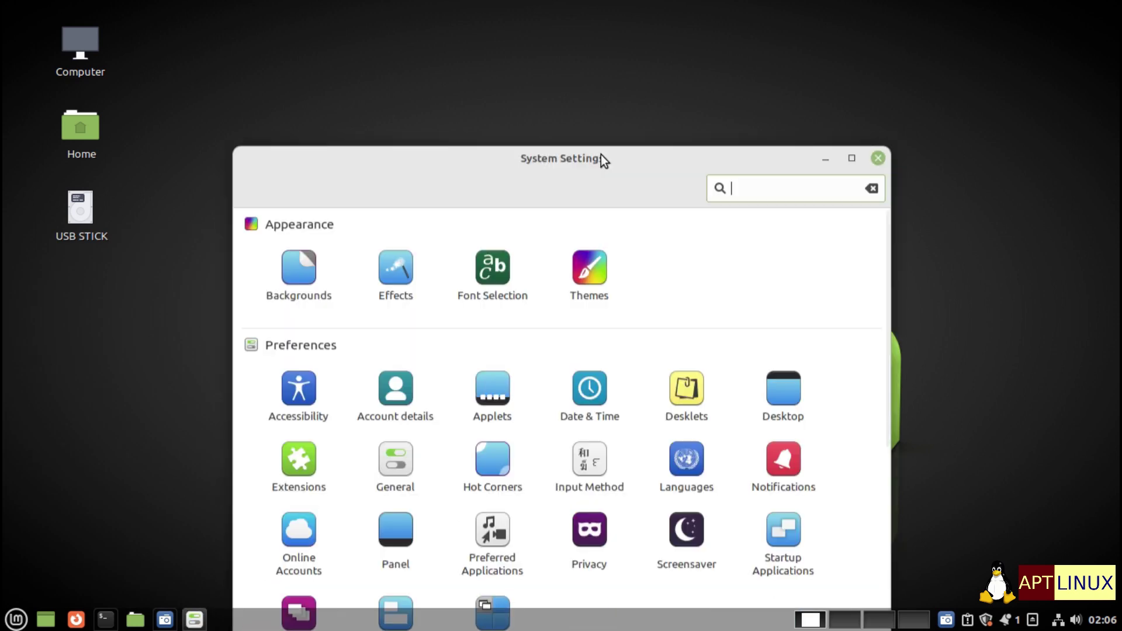
click(853, 70)
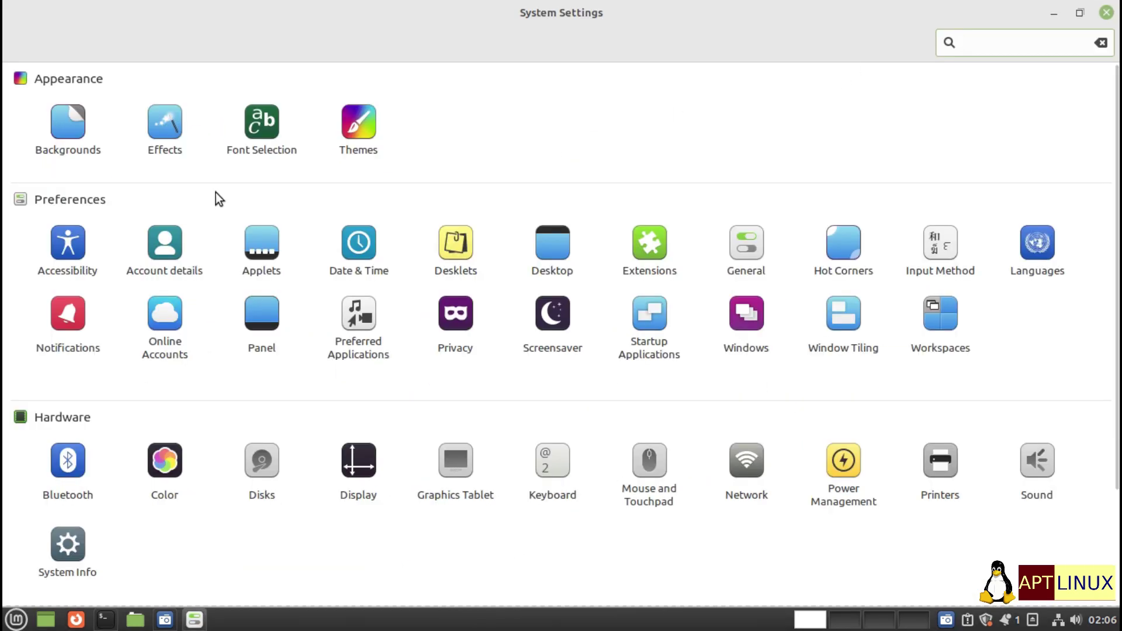
Set the desktop background to the Istanbul image from the Vanessa collection and view it on the desktop
click(97, 143)
click(65, 179)
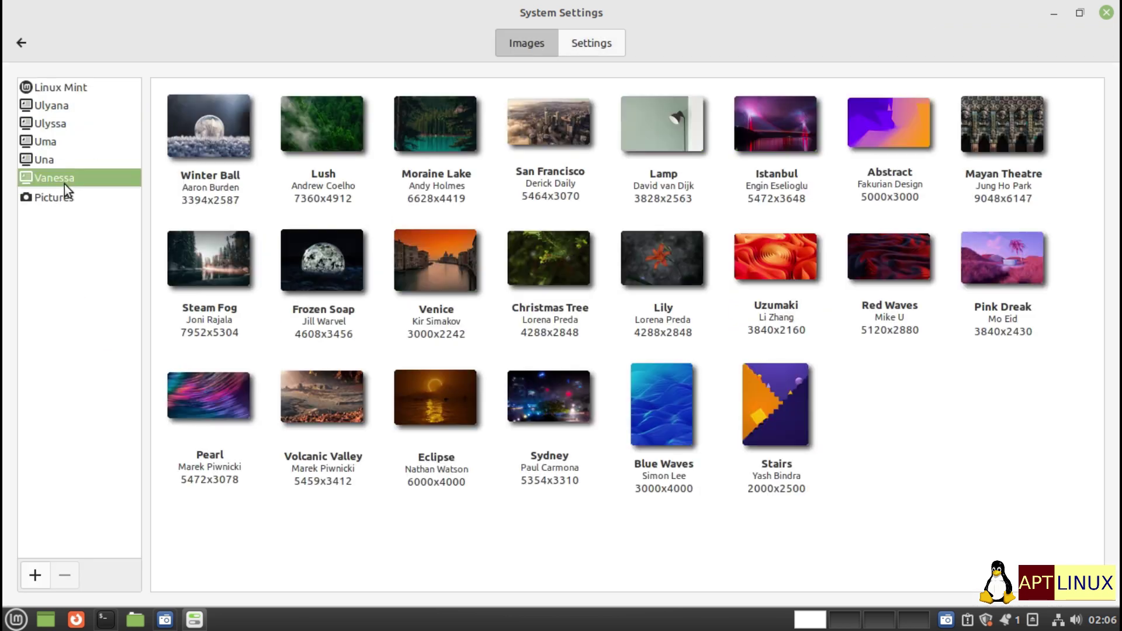
click(768, 138)
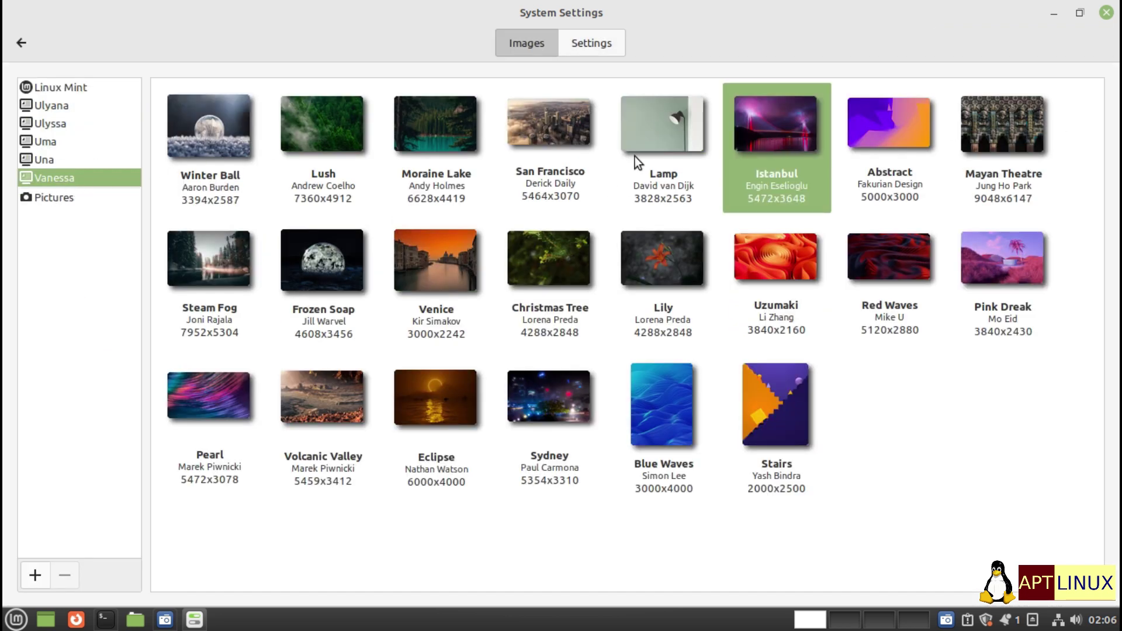
click(1050, 13)
mouse_move(1, 2)
click(313, 134)
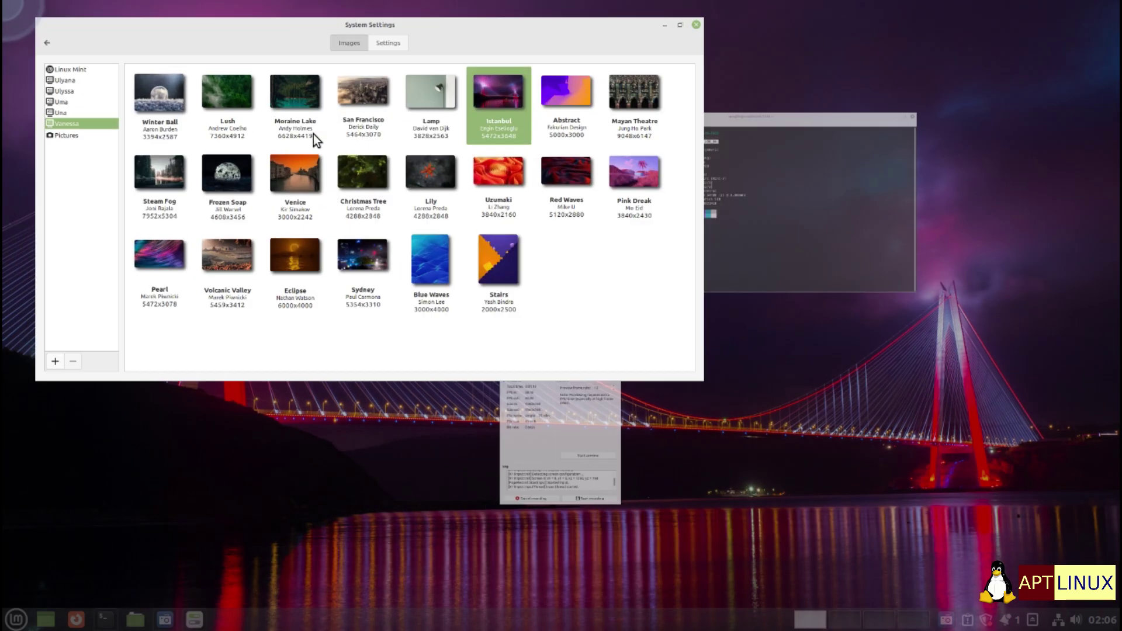
Set the desktop background to the 2000x1125 image from the Linux Mint collection and return to the settings overview
click(57, 89)
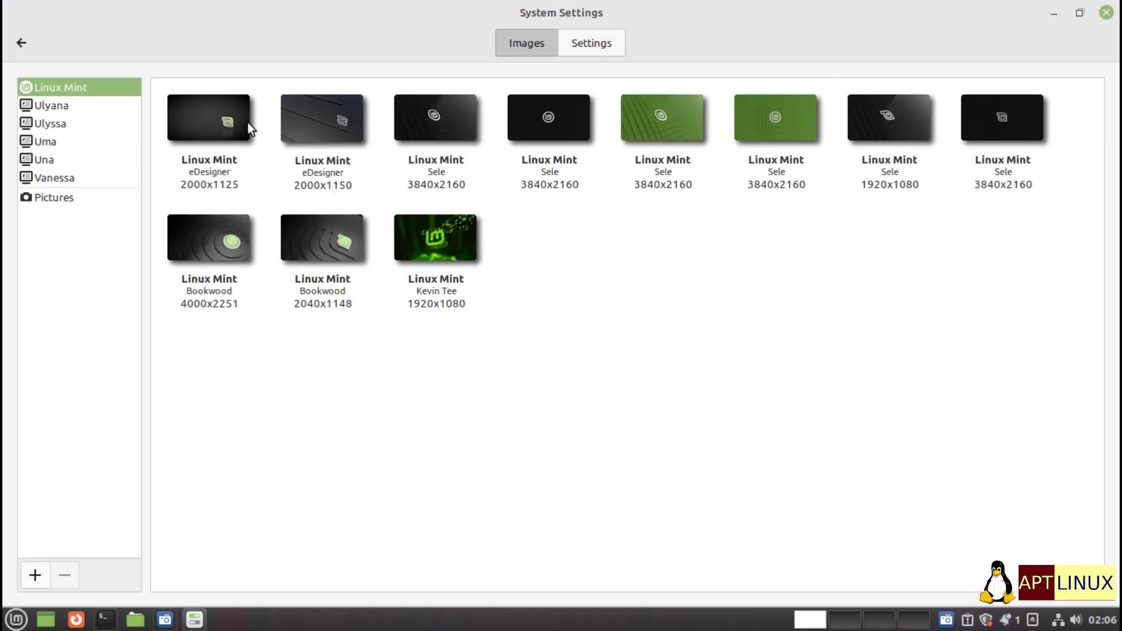
click(222, 121)
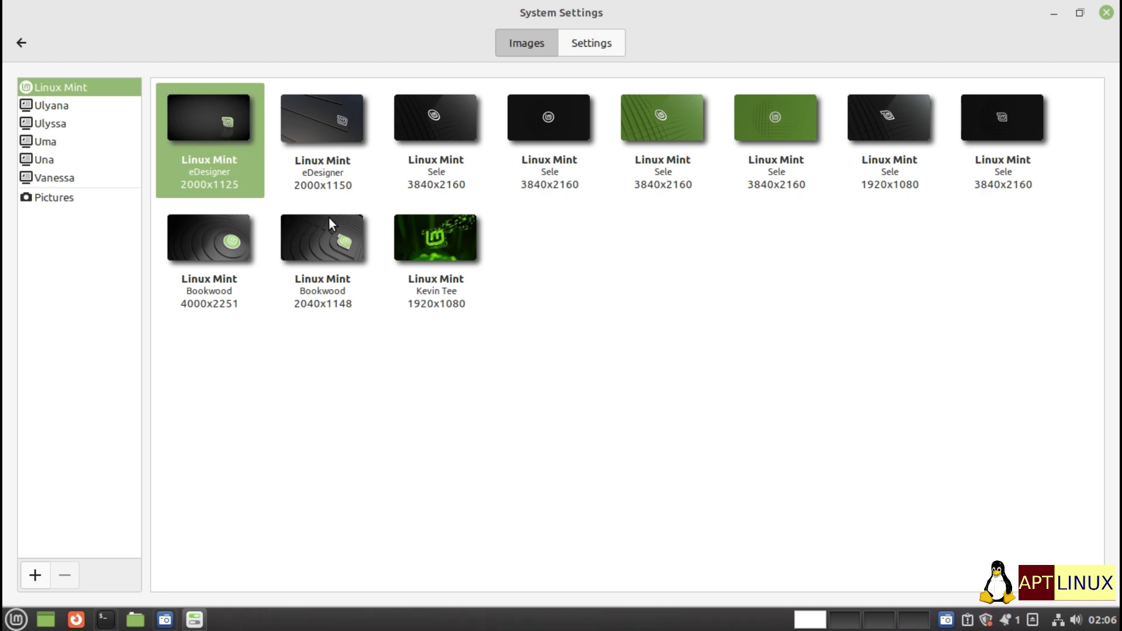
click(22, 42)
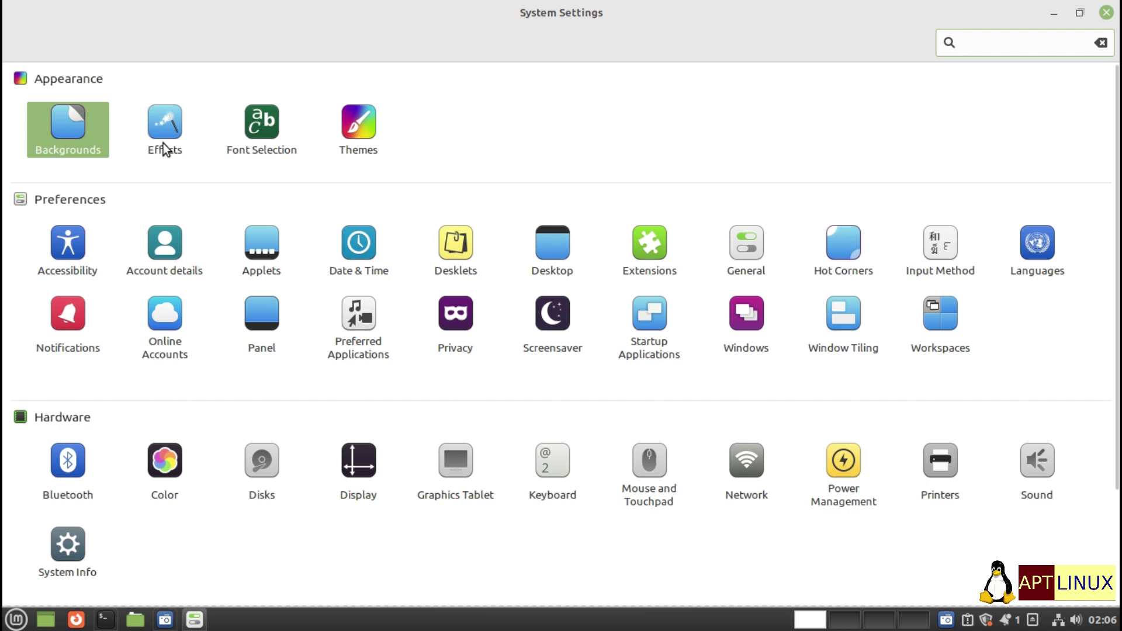
Review the desktop and window effects settings and return to the settings overview
click(164, 129)
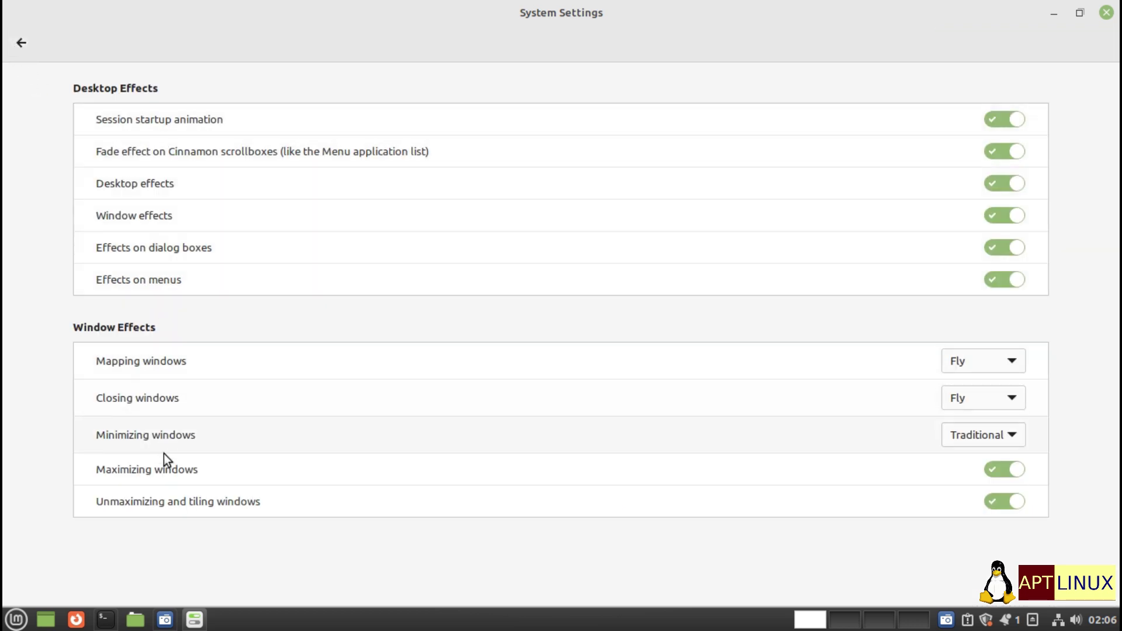
click(20, 43)
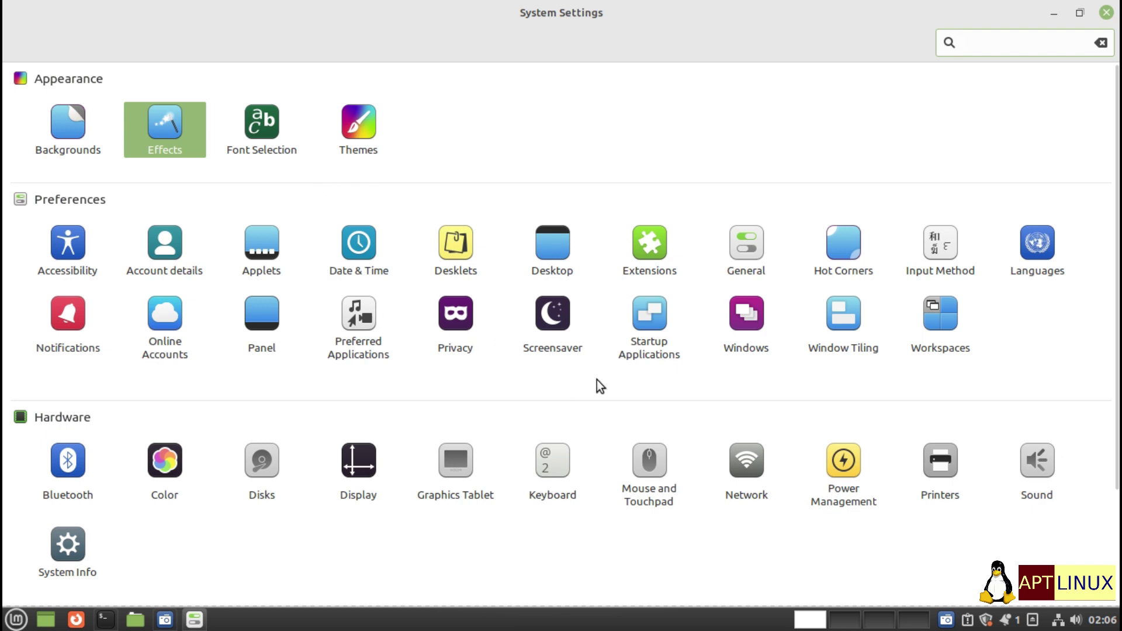
Review the General and Hot Corners settings, try the enabled hot corner and return to the settings overview
click(746, 245)
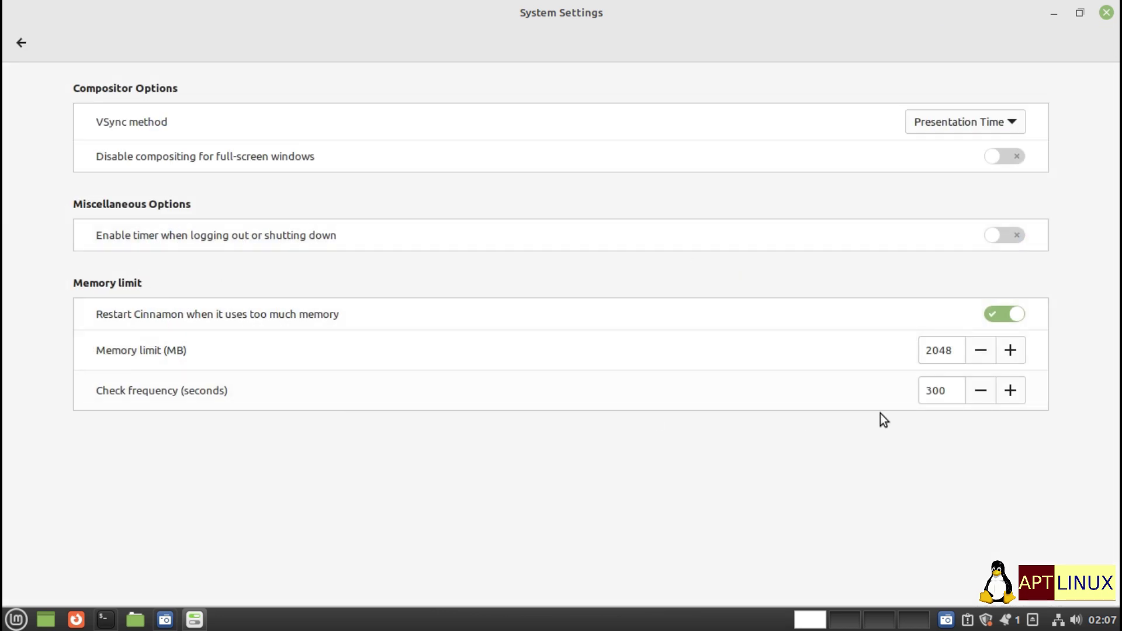
click(21, 44)
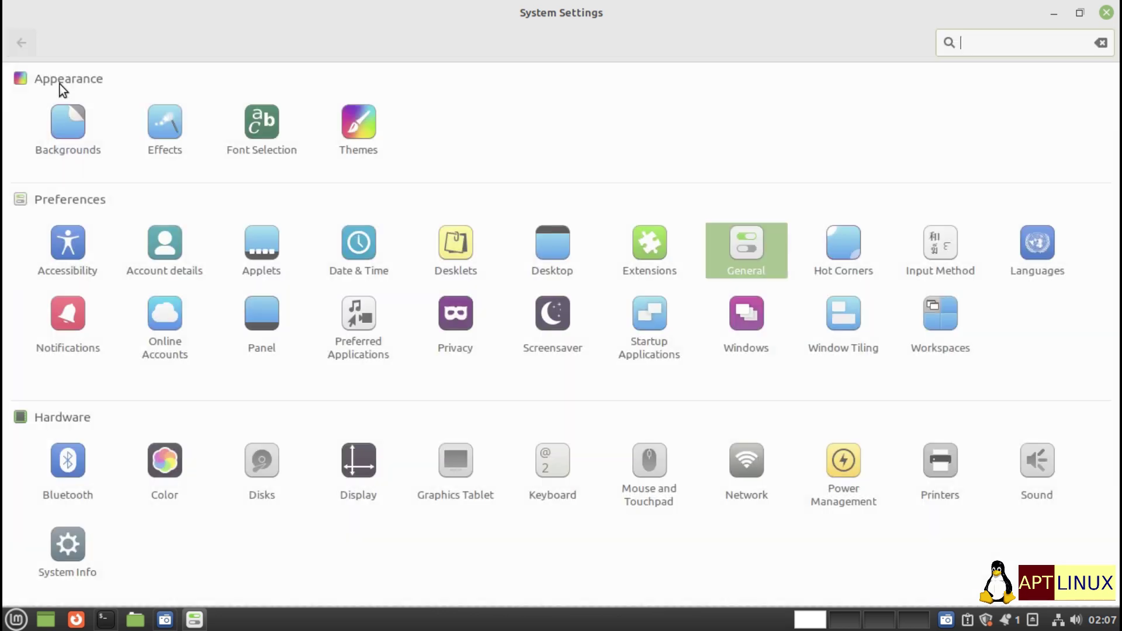
click(842, 255)
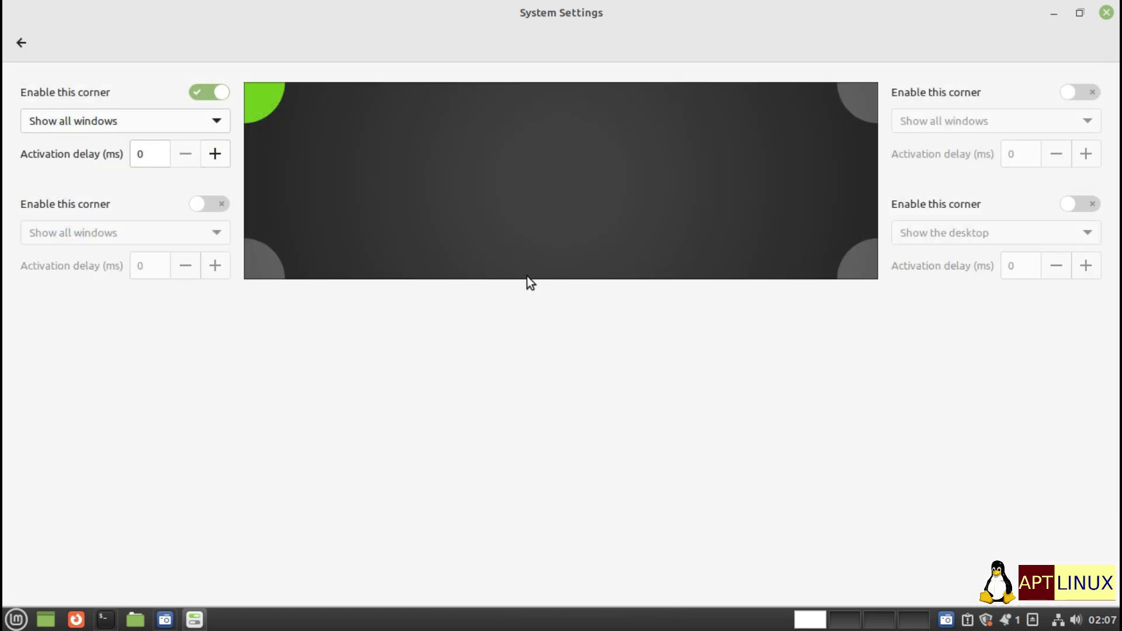
mouse_move(1, 1)
click(294, 148)
click(205, 156)
click(22, 44)
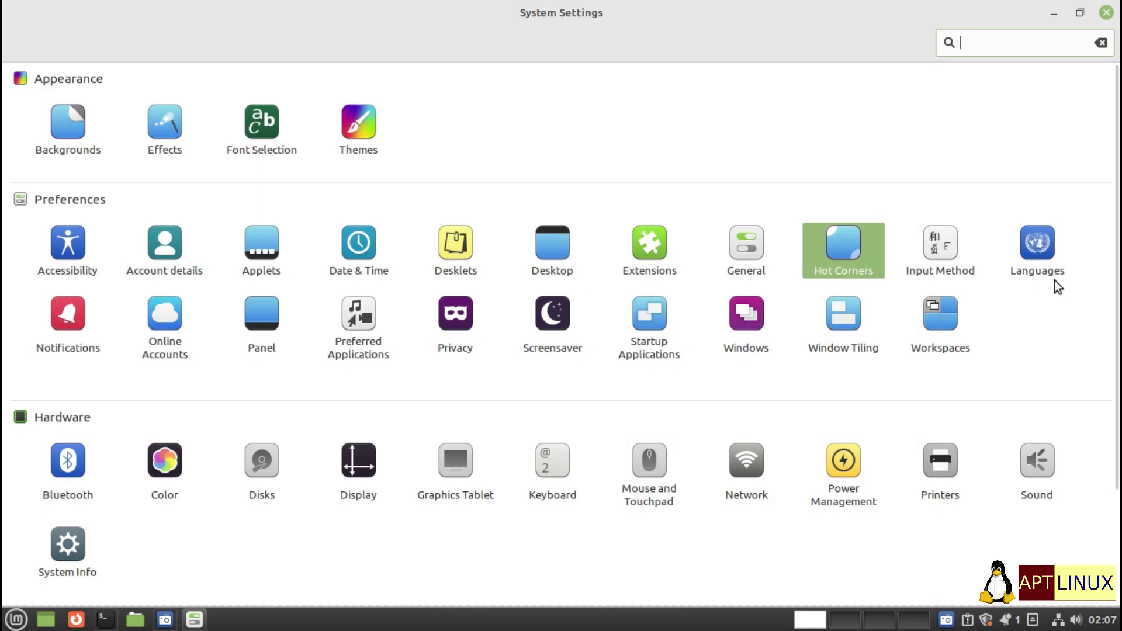
In the Windows settings, try the Left, Gnome and Classic Mac titlebar button layouts and set the layout back to Right
click(738, 319)
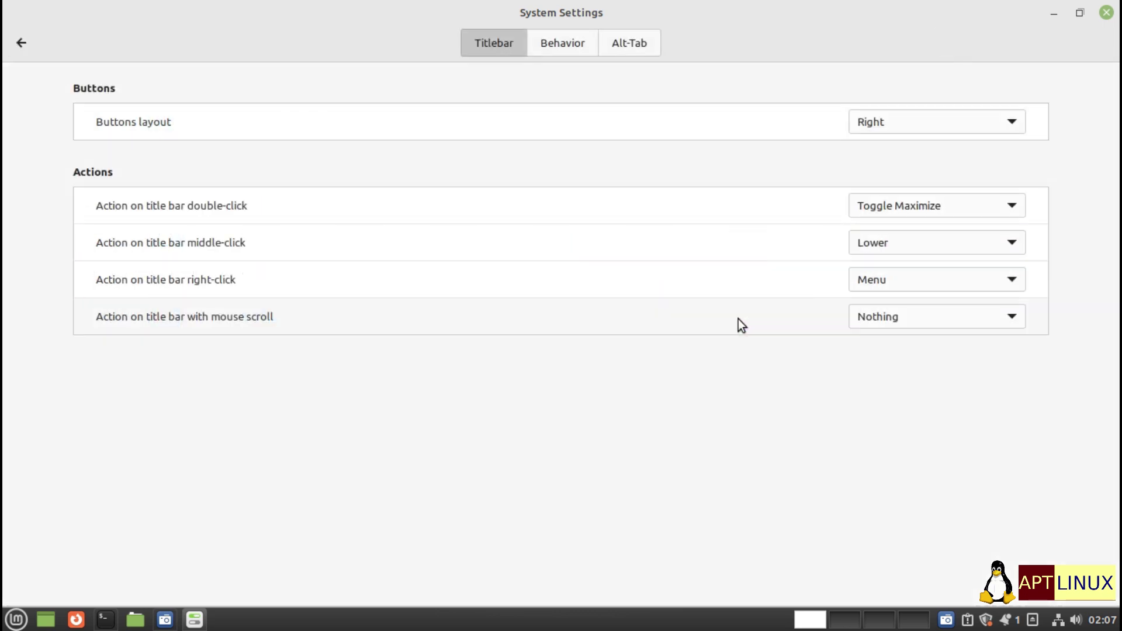
click(902, 122)
click(882, 146)
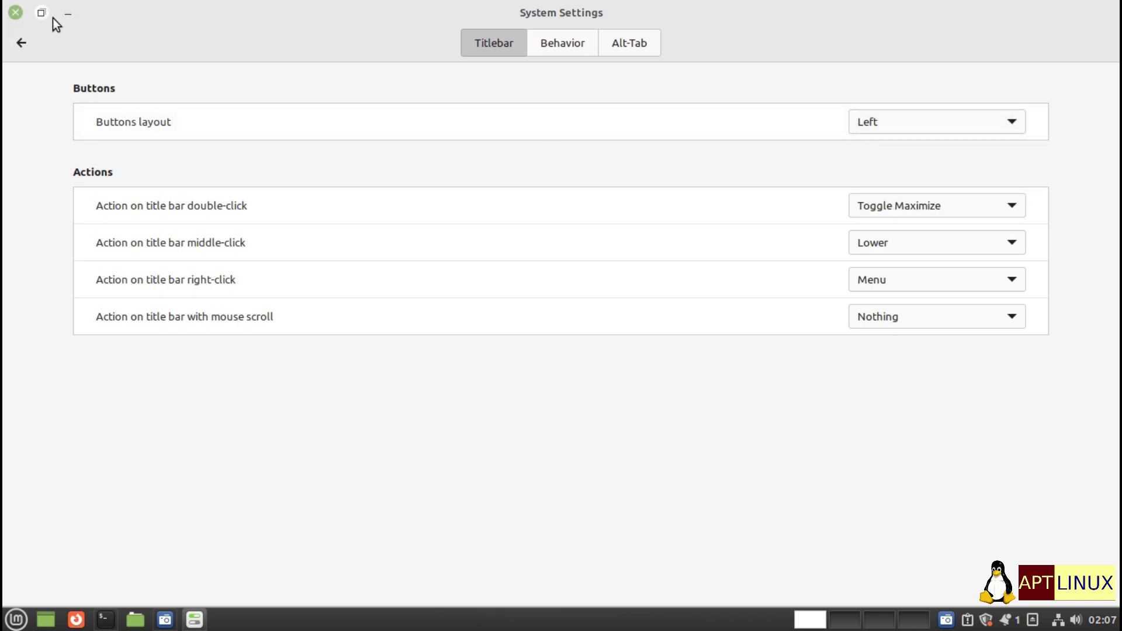
click(938, 121)
click(909, 148)
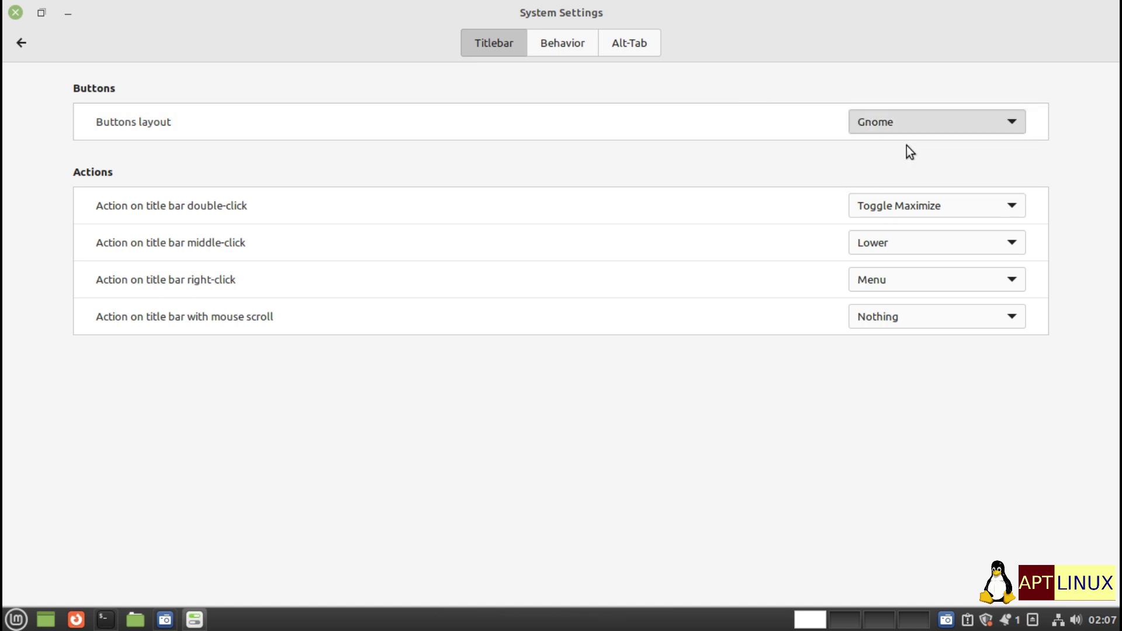
click(897, 126)
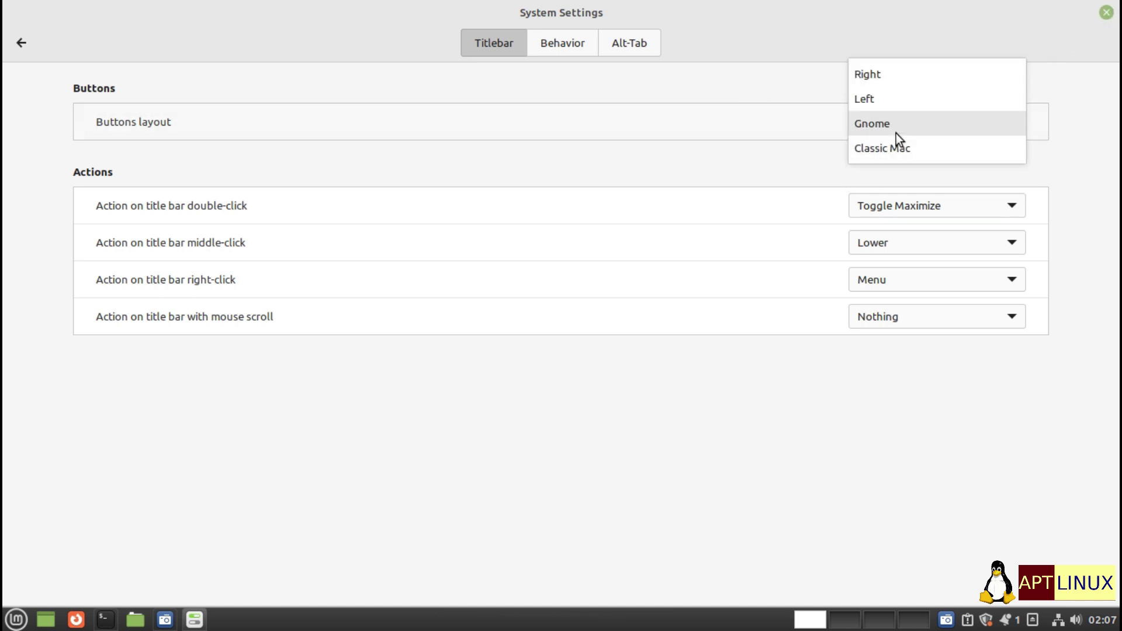
click(895, 151)
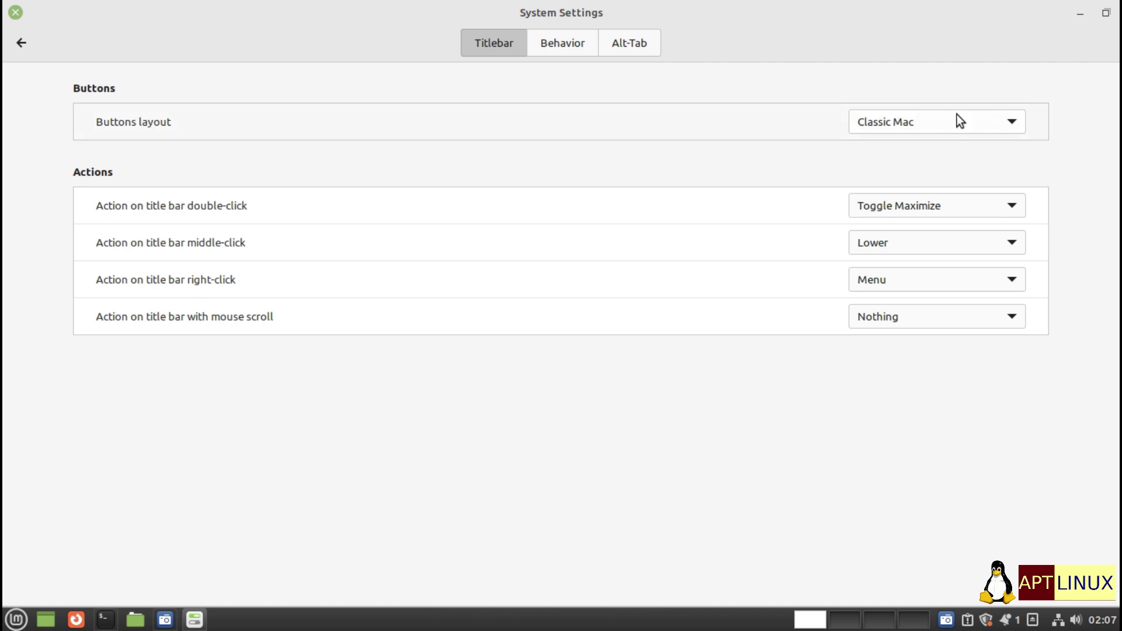
click(953, 120)
click(870, 53)
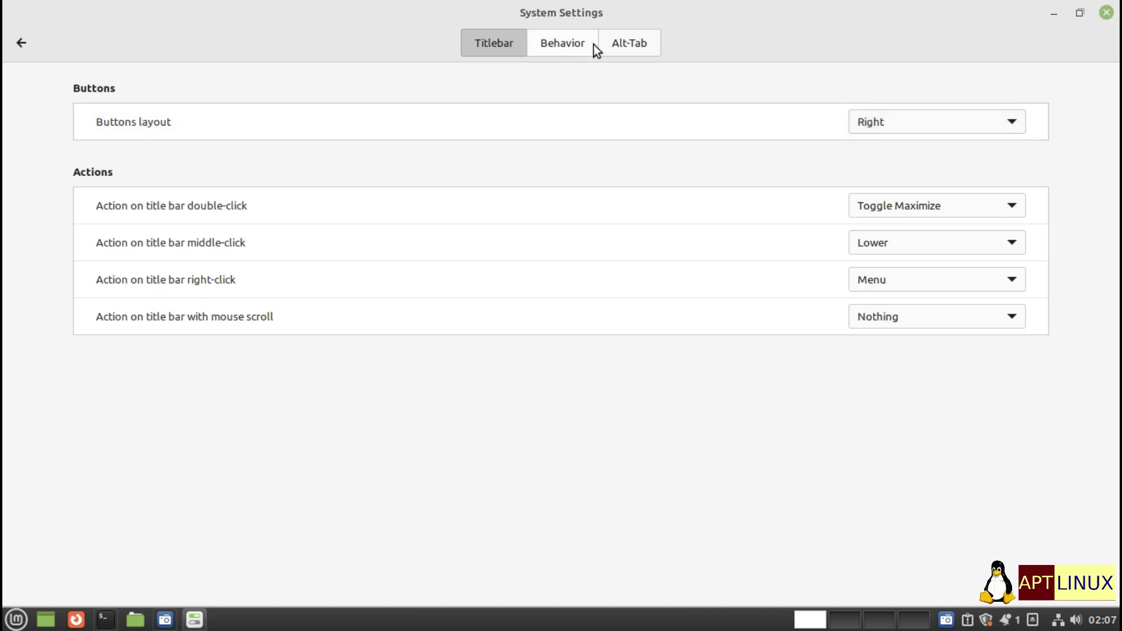
Review the window Behavior and Alt-Tab settings and preview the Coverflow (3D) switcher by cycling through the open windows
click(575, 48)
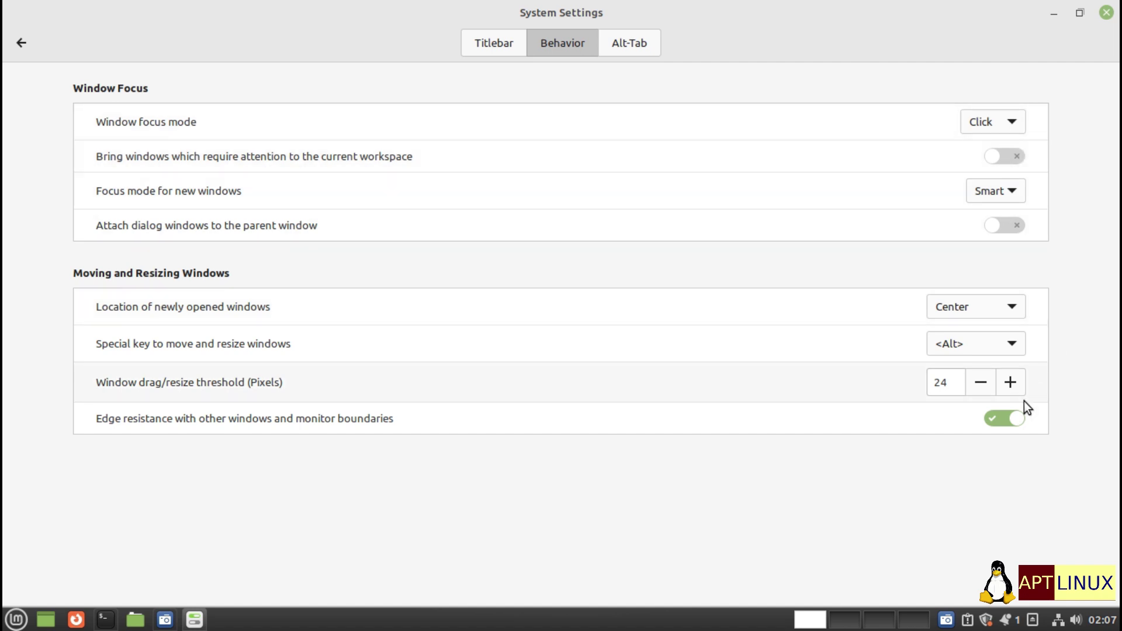
click(636, 44)
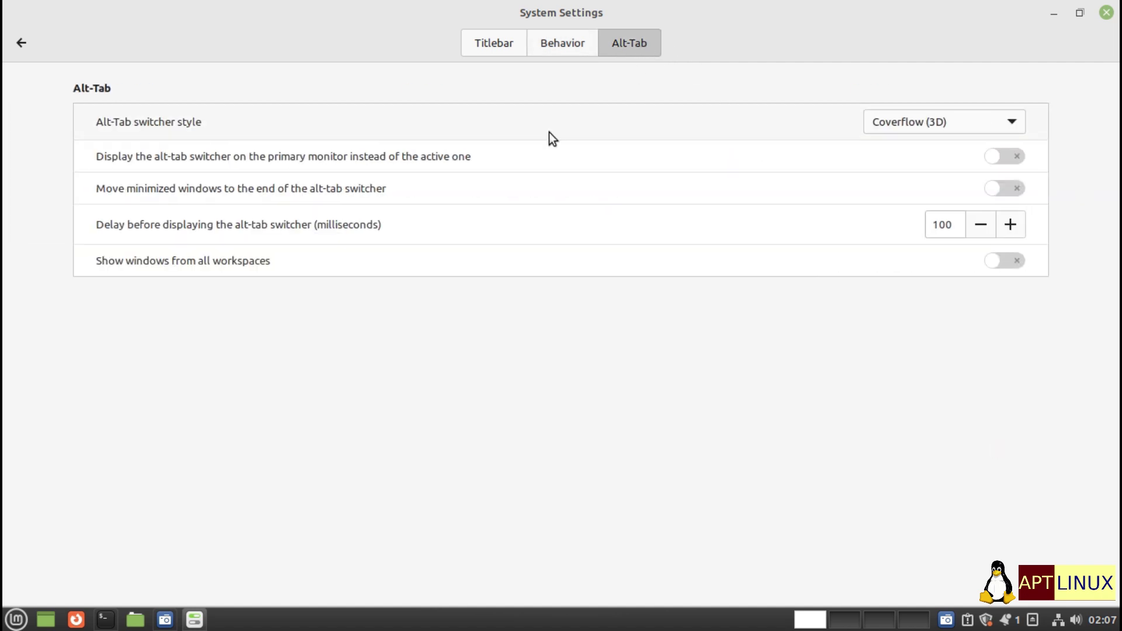
click(971, 122)
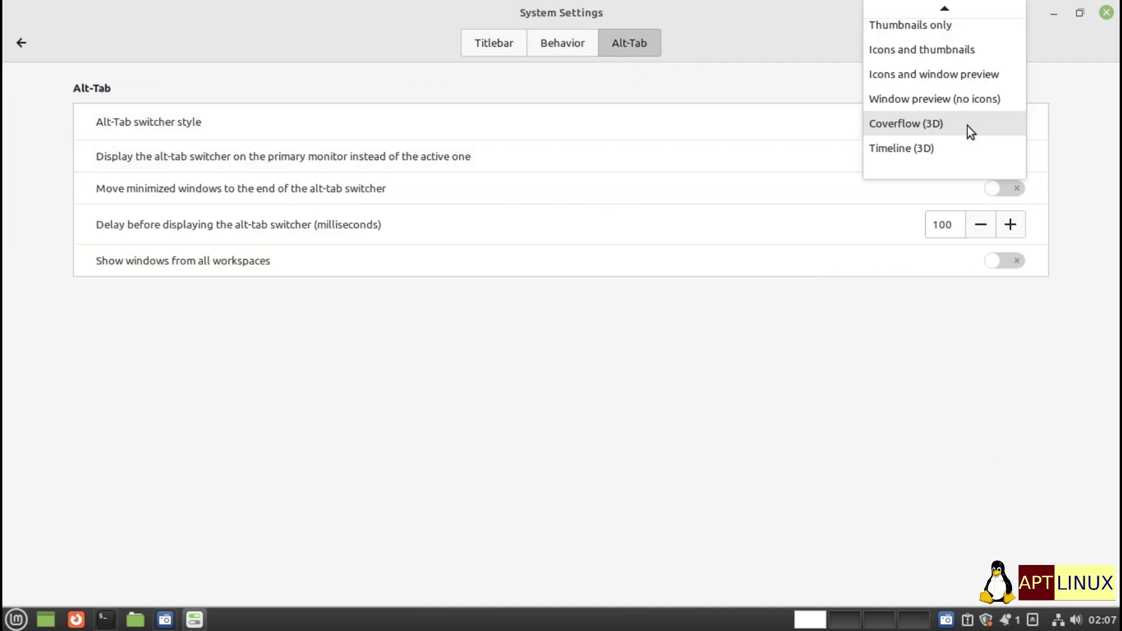
click(909, 127)
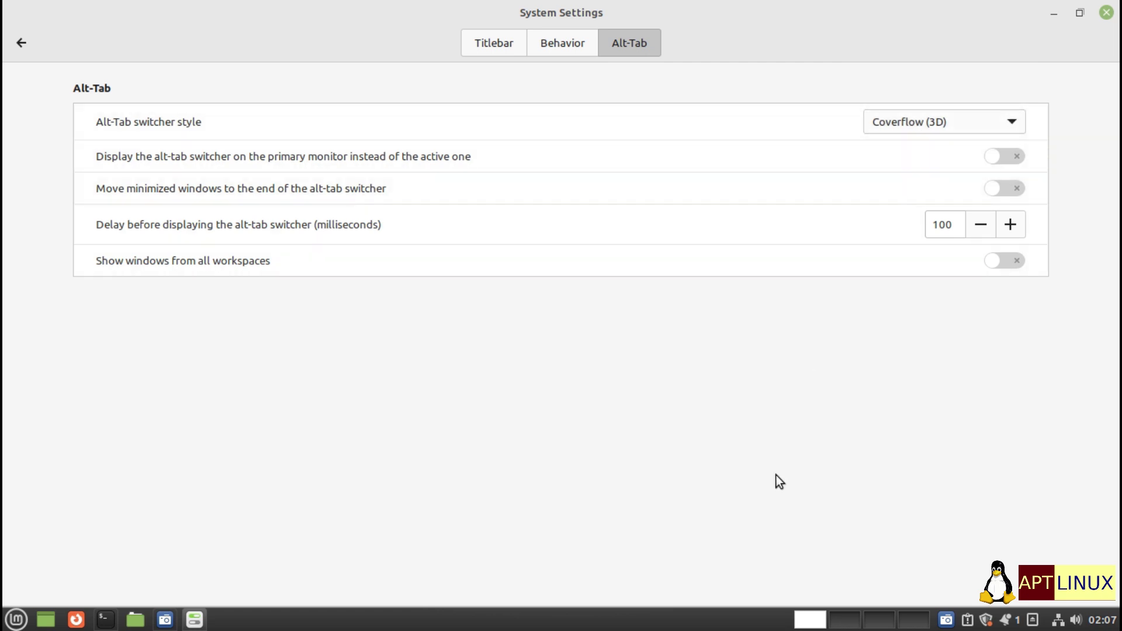
key(alt+Tab)
key(alt+Tab)
key(alt+Tab)
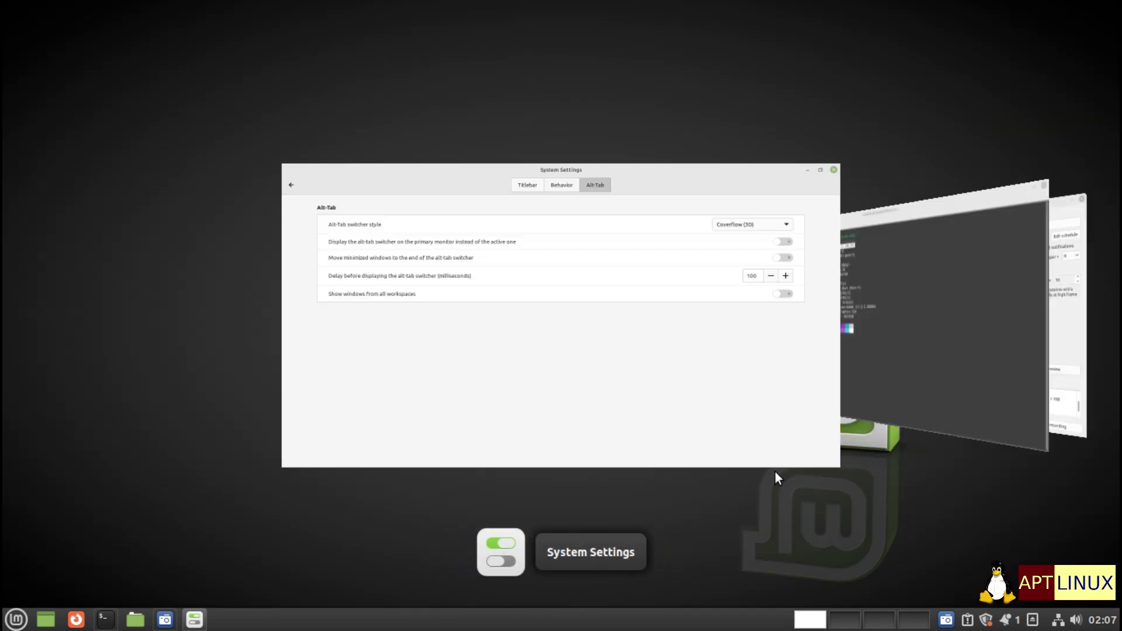
key(alt+Tab)
key(alt+Tab)
key(alt+Tab)
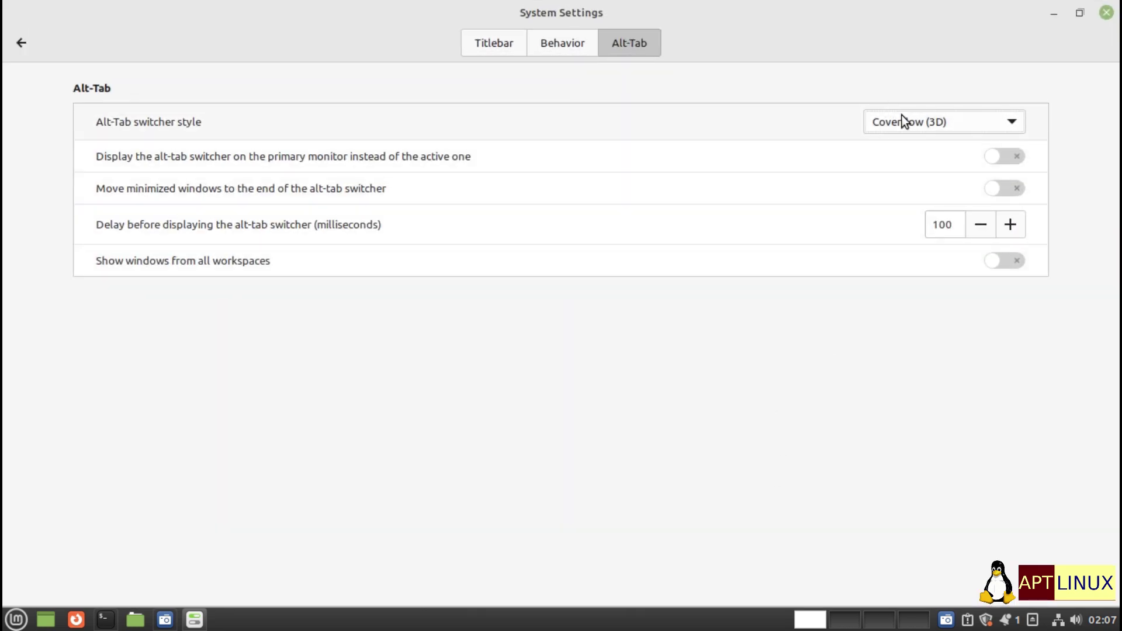
Try the Timeline (3D) and Window preview (no icons) Alt-Tab switcher styles, cycling through the open windows with each
click(902, 117)
click(906, 143)
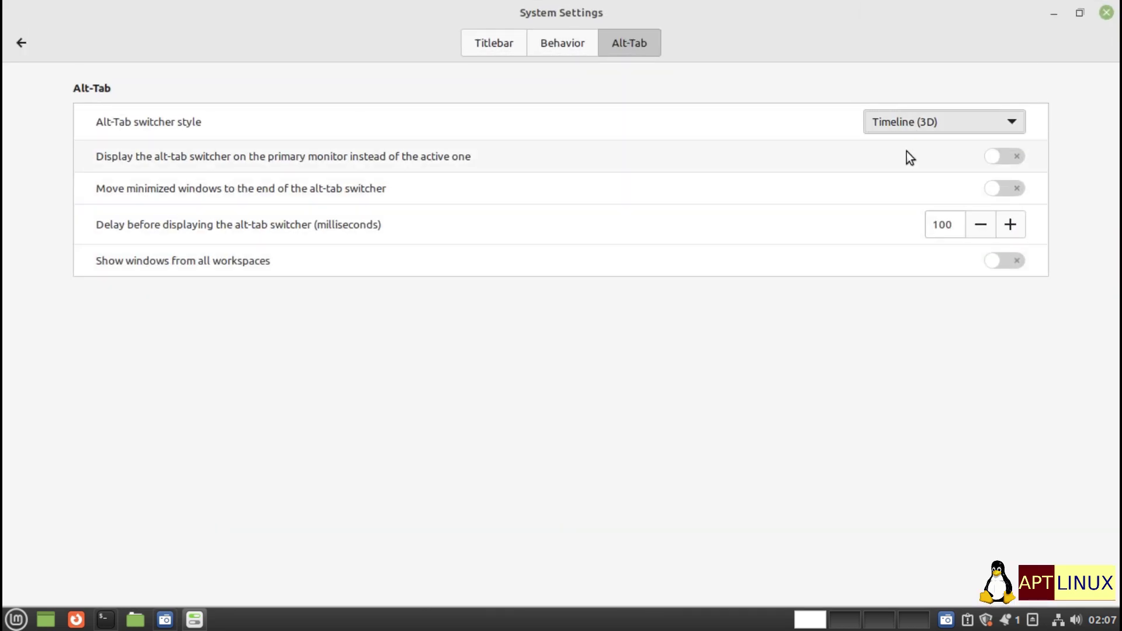
key(alt+Tab)
key(alt+Tab)
key(alt+Tab)
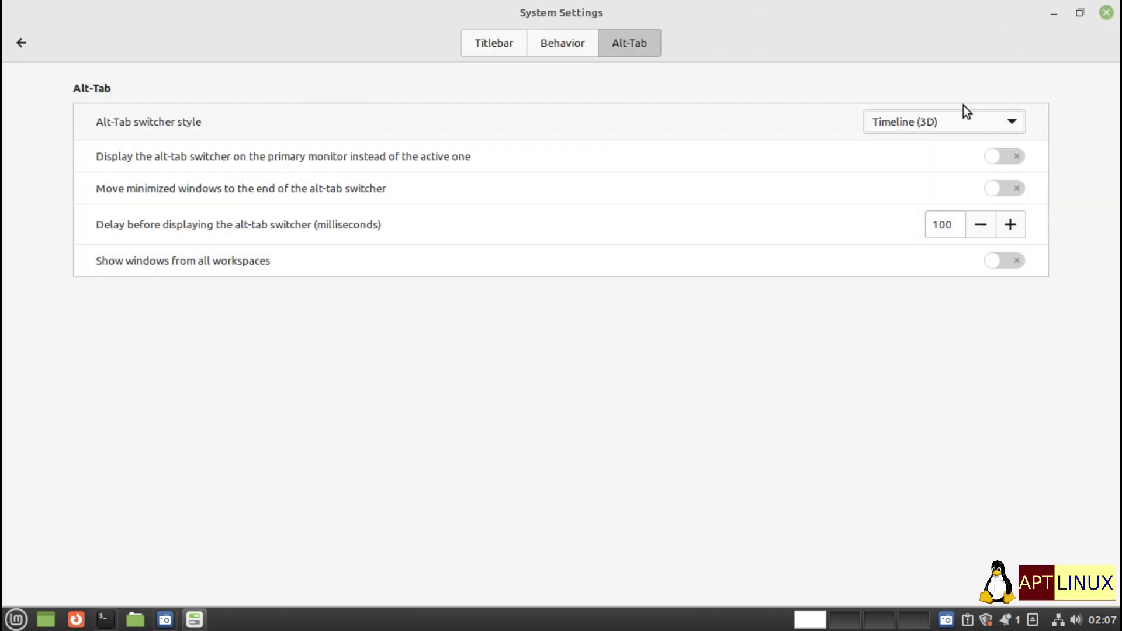
click(963, 121)
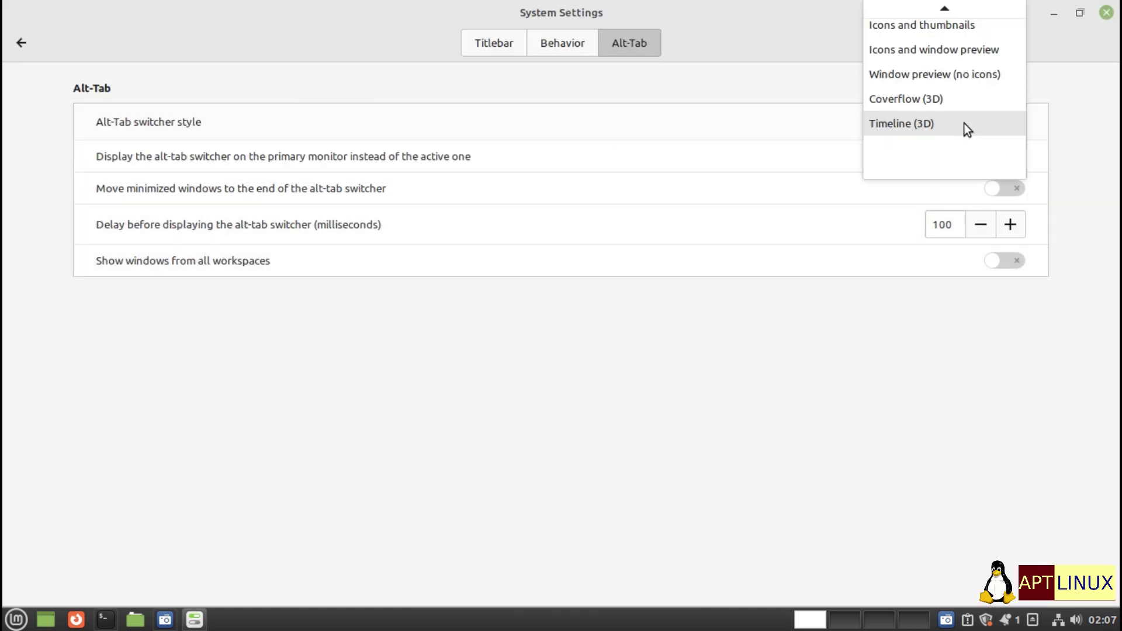
scroll(963, 124, up, 2)
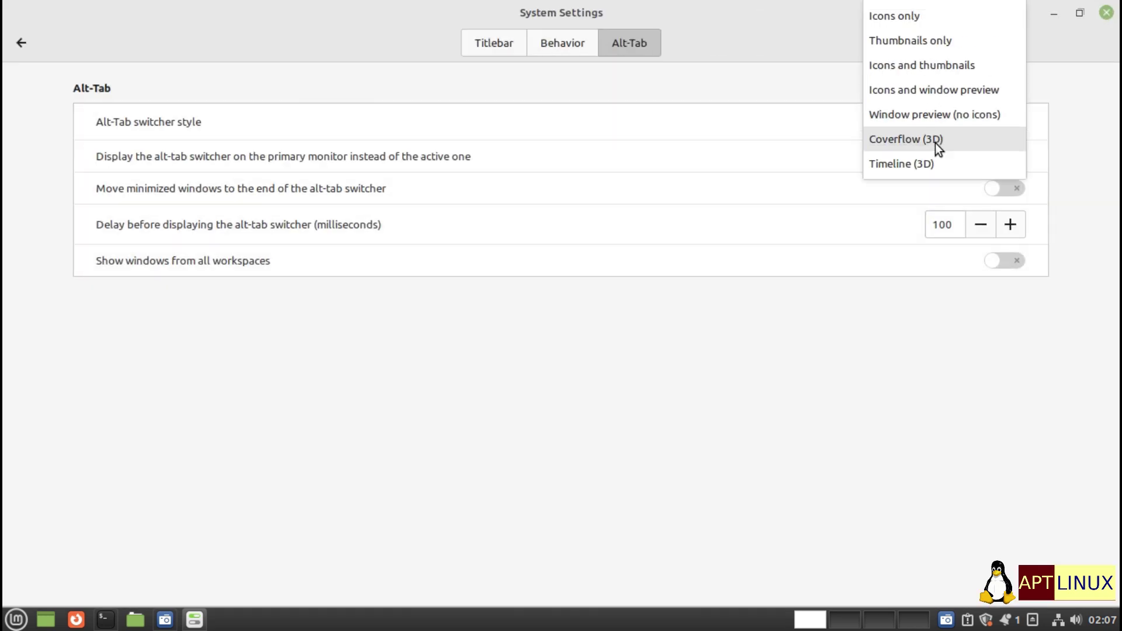
key(alt+Tab)
key(alt+Tab)
key(alt+Tab)
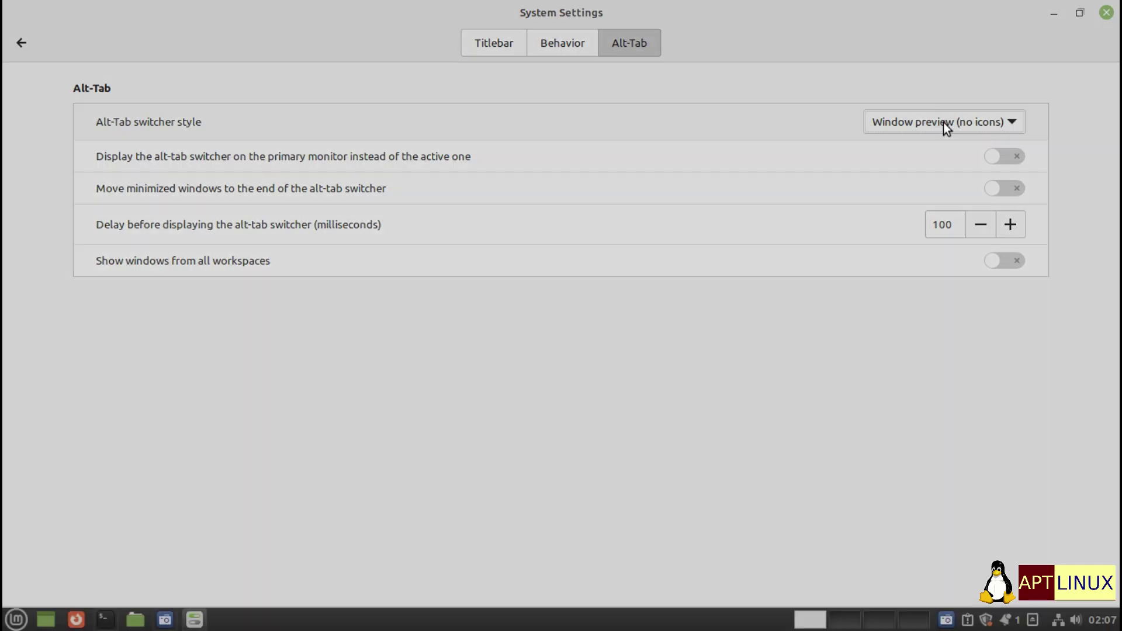
Try the Thumbnails only and Icons only switcher styles, restore Coverflow (3D) and return to the settings overview
click(942, 122)
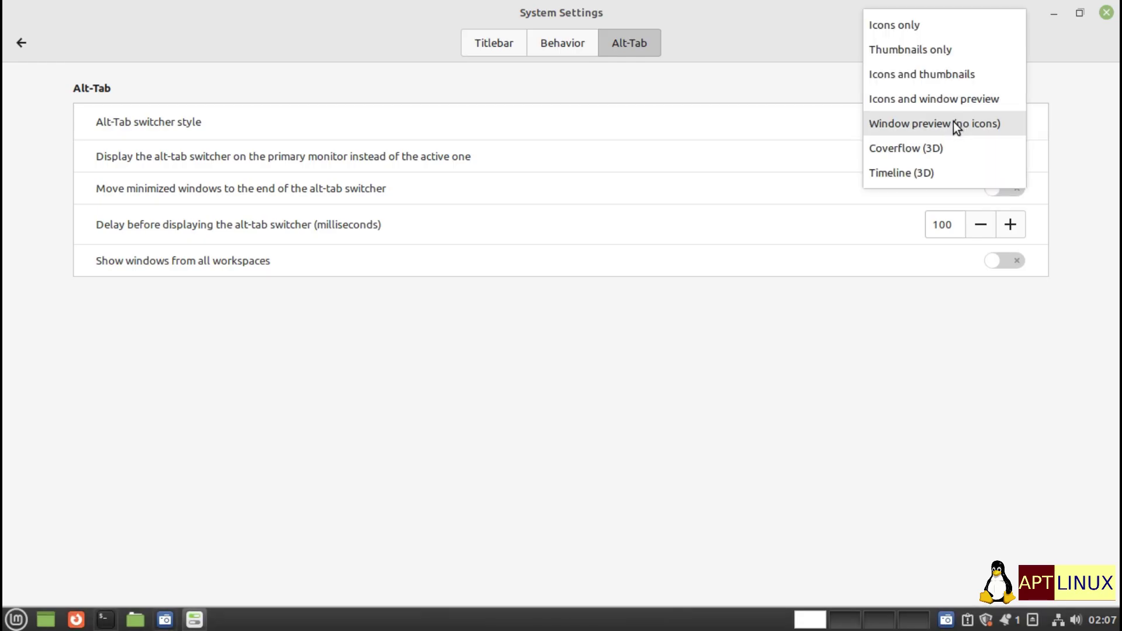
click(923, 58)
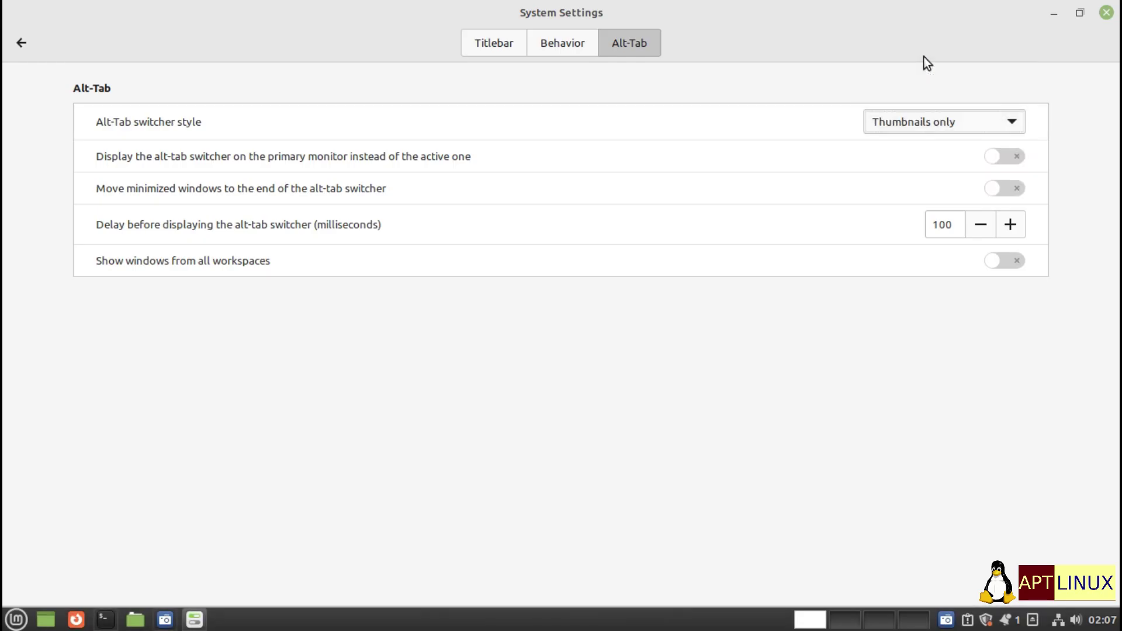
key(alt+Tab)
key(alt+Tab)
key(alt+Tab)
click(945, 124)
click(931, 102)
key(alt+Tab)
key(alt+Tab)
key(alt+Tab)
click(954, 120)
click(935, 249)
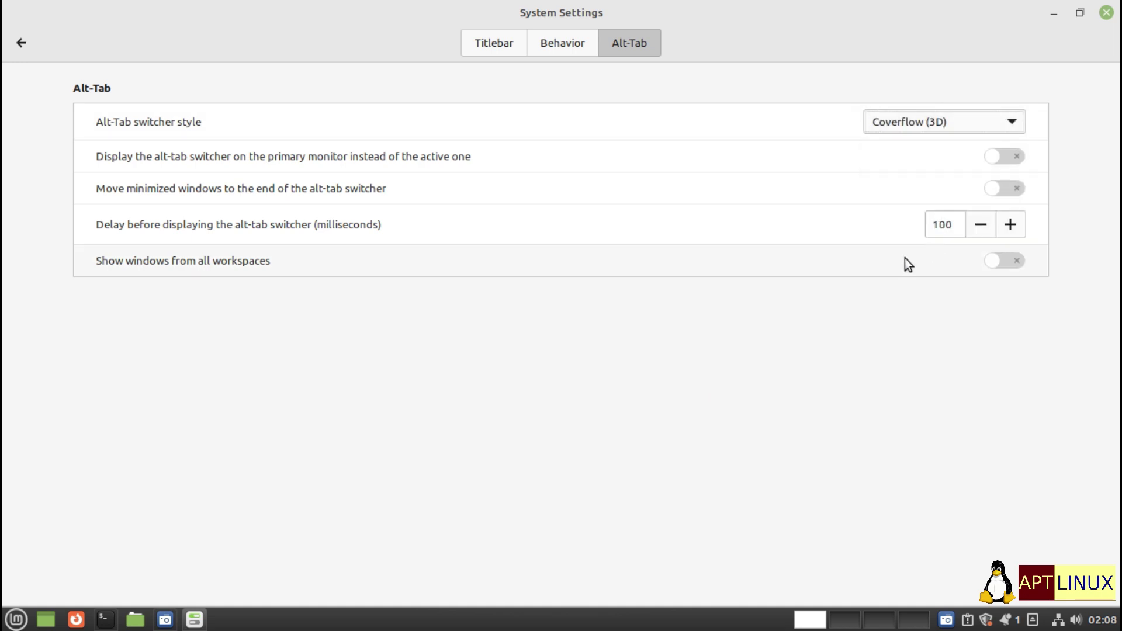
click(19, 46)
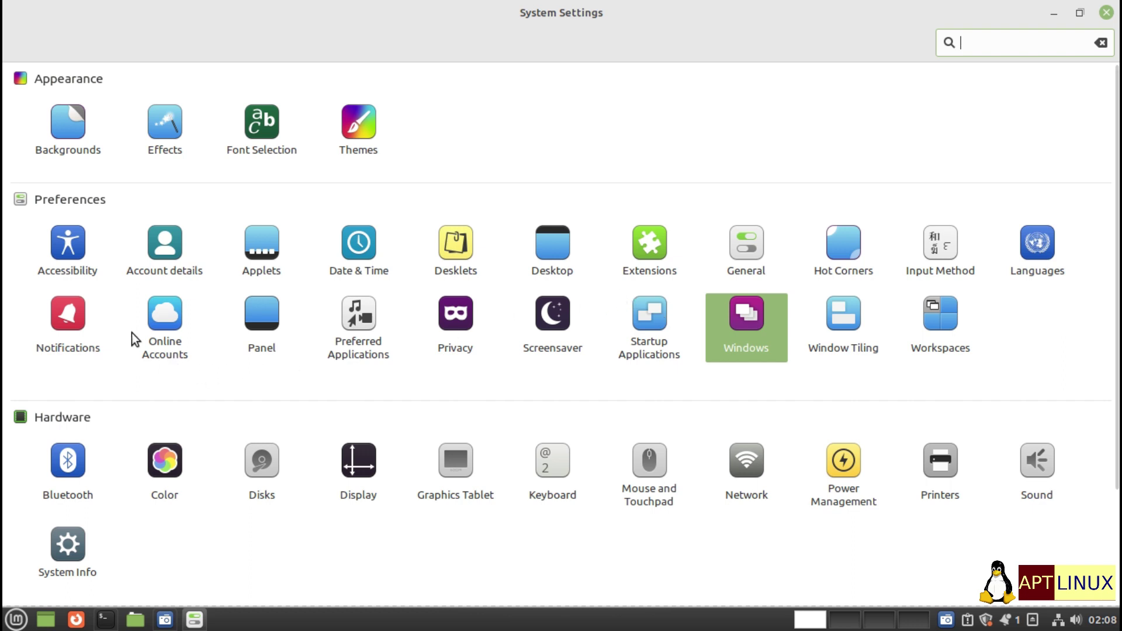
View the System Info page, highlight Linux Mint 21 in the operating system entry and close System Settings
scroll(134, 336, down, 3)
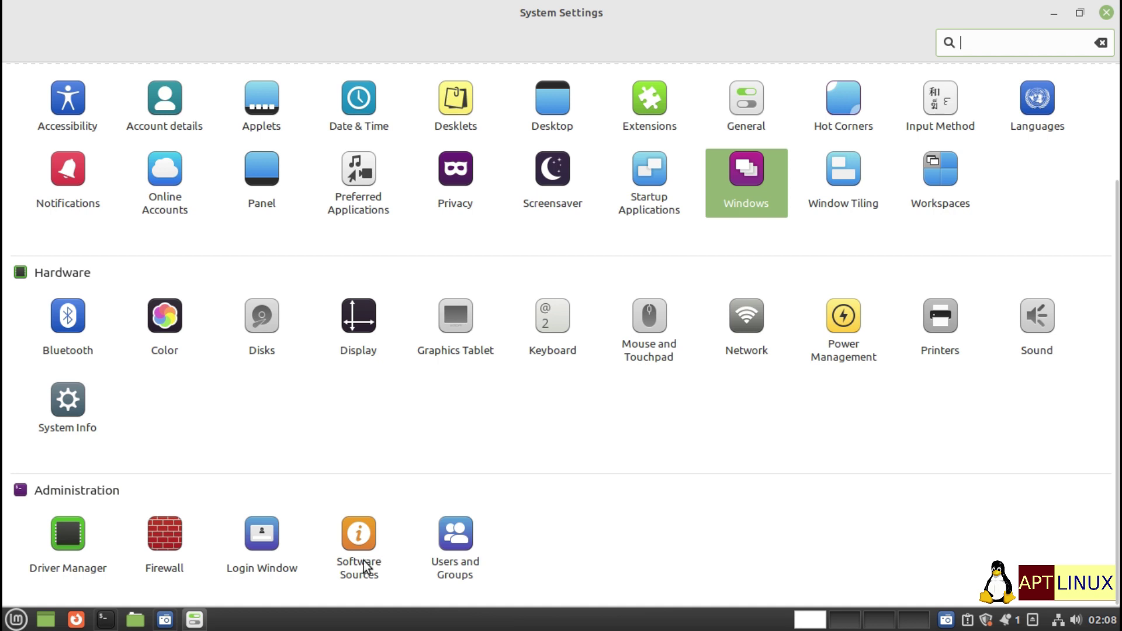
click(73, 411)
triple_click(986, 115)
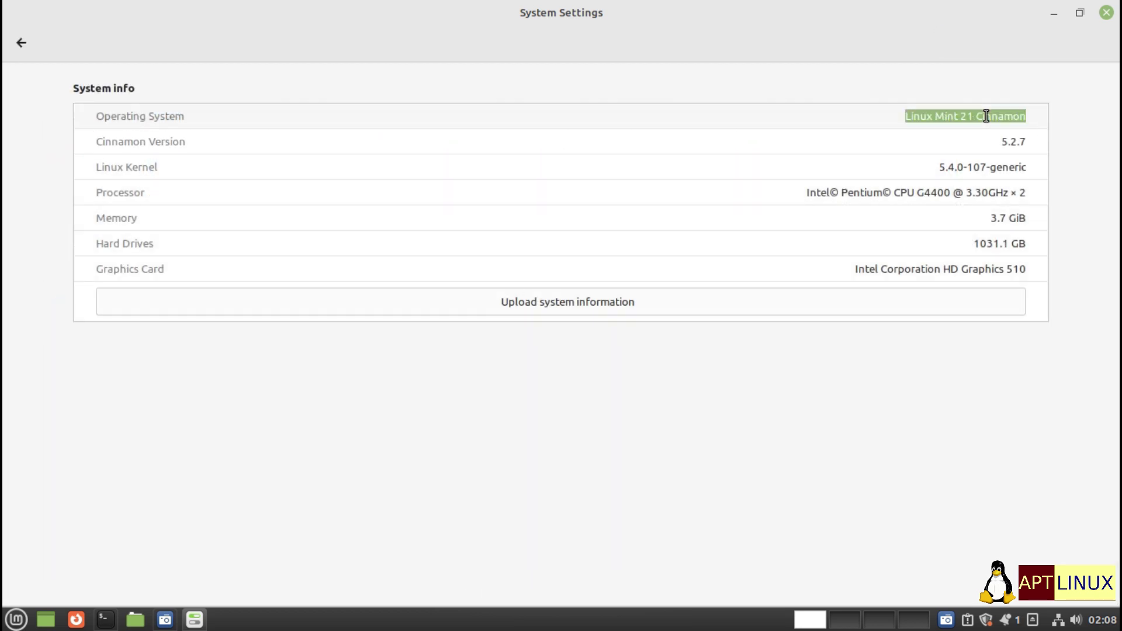
click(920, 116)
drag(905, 116, 971, 119)
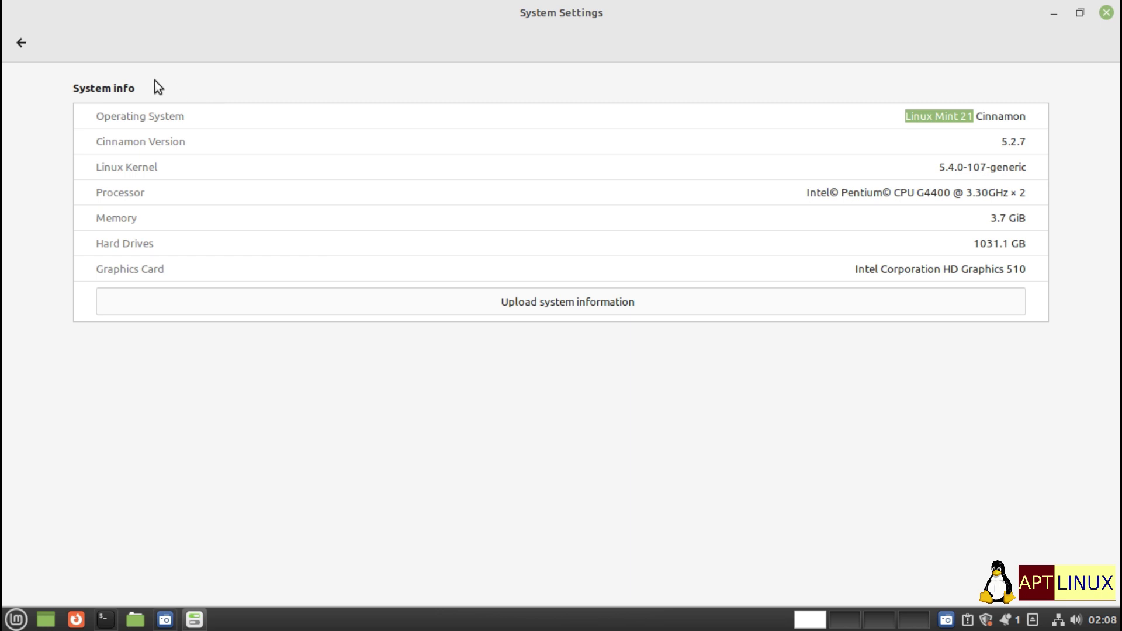
click(24, 43)
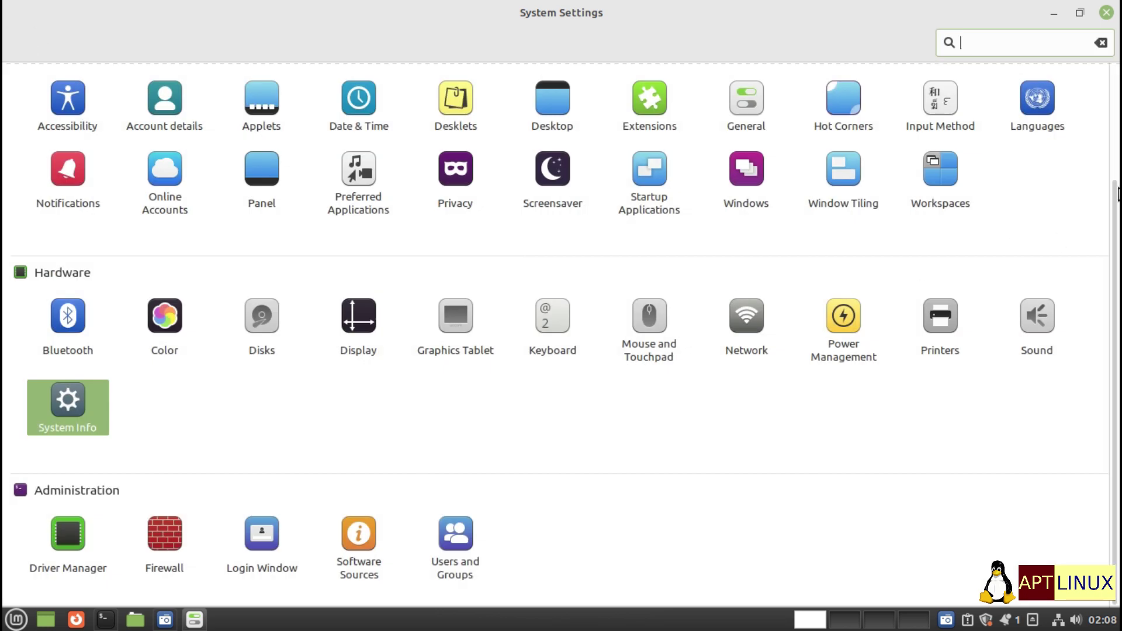
click(1105, 13)
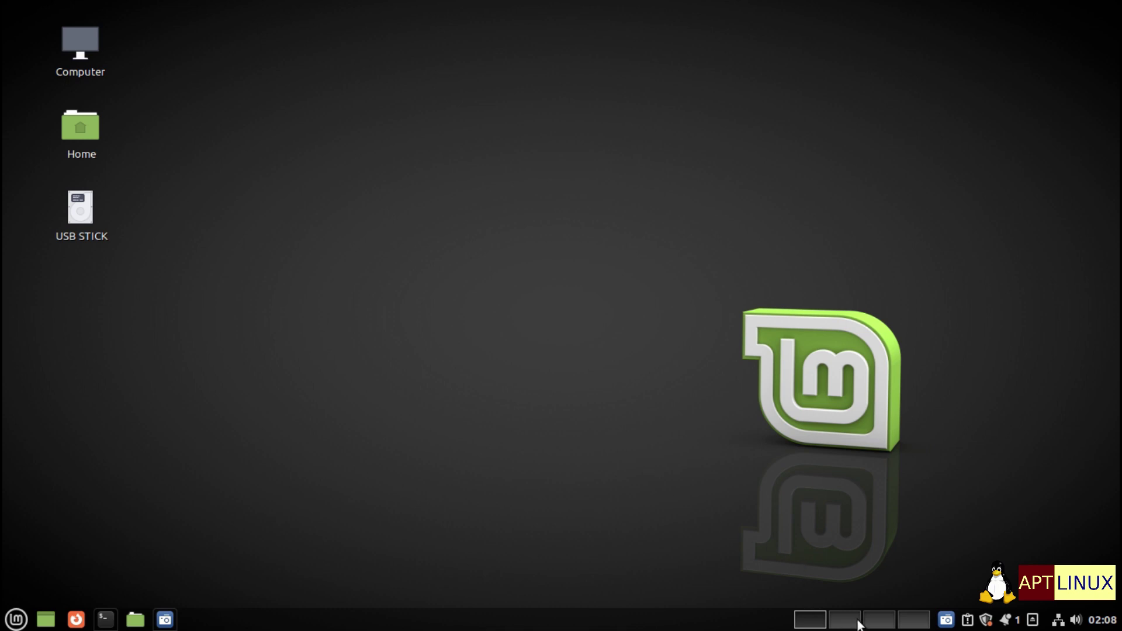
Switch through workspaces 2, 3 and 4 and return to the first workspace
click(858, 624)
click(873, 623)
click(906, 621)
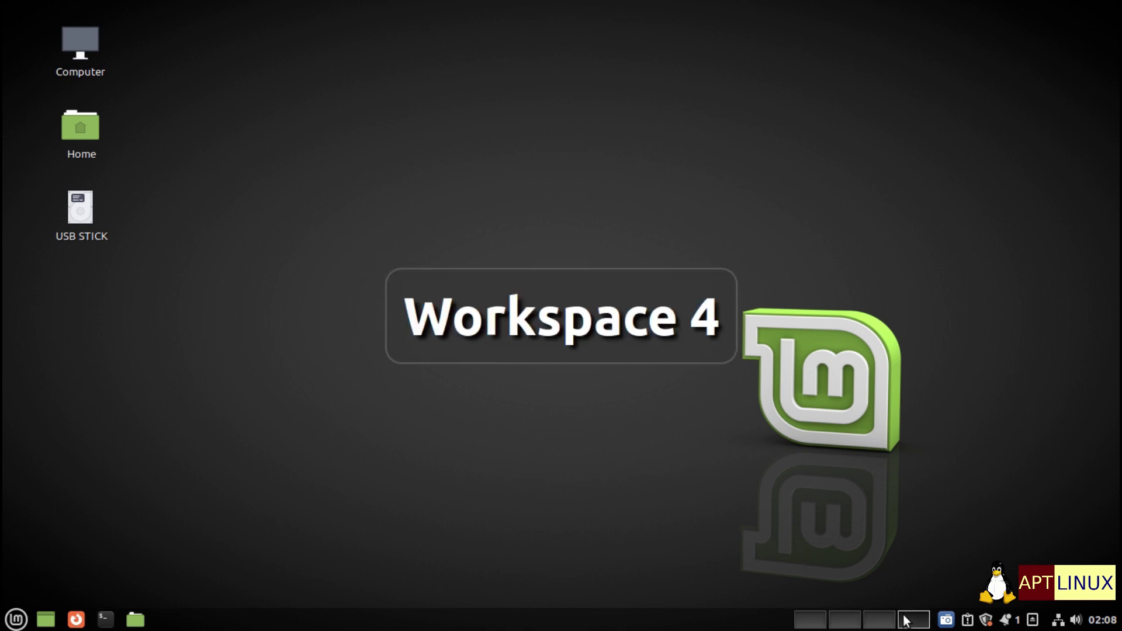
click(812, 621)
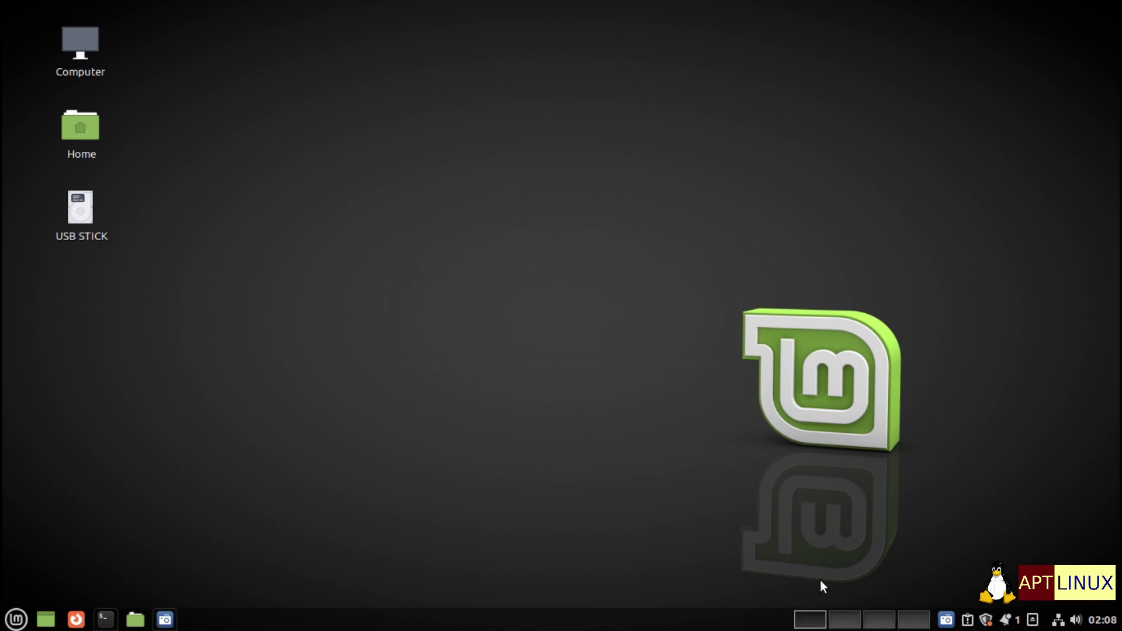
Try the Simple buttons display type for the workspace switcher, restore the visual representation of the workspaces and close its settings
right_click(812, 623)
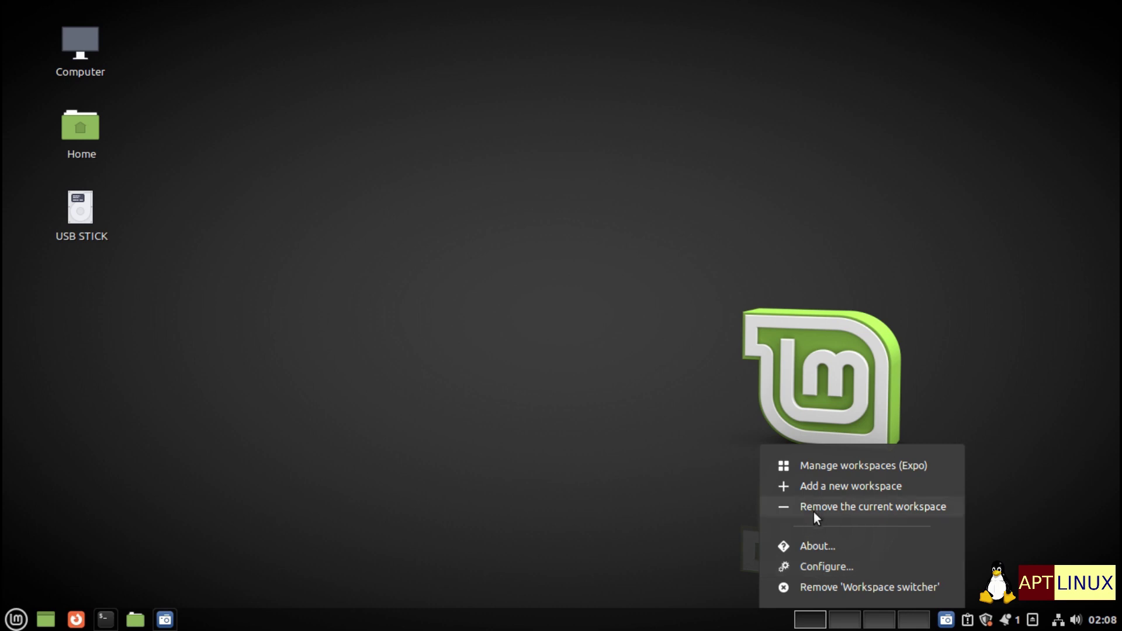
click(810, 568)
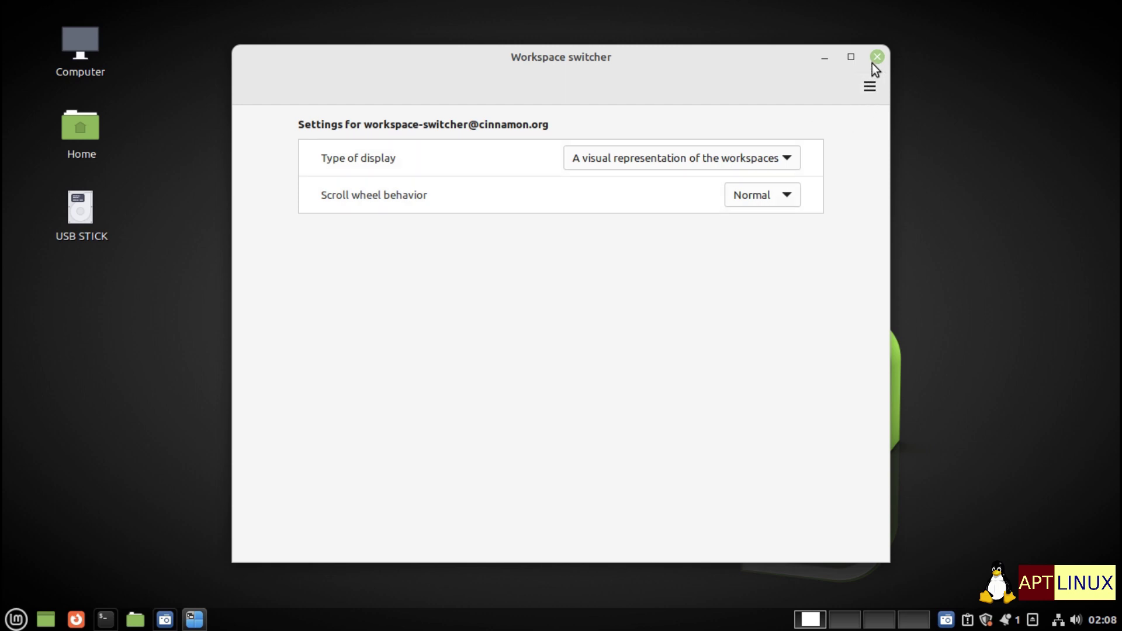
click(724, 159)
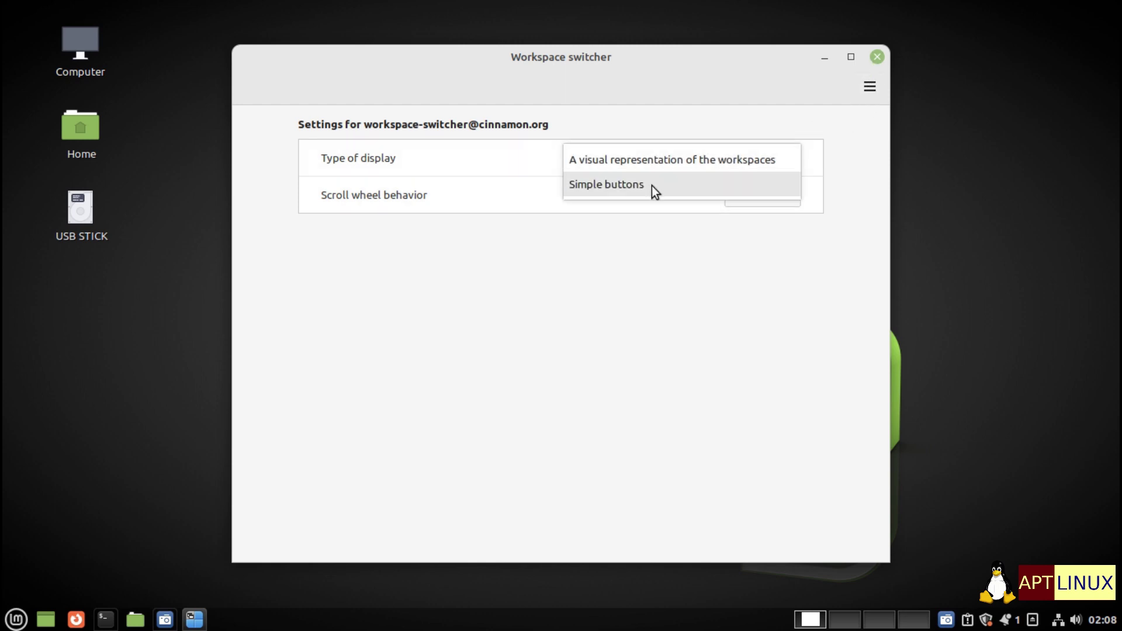
click(655, 190)
click(649, 160)
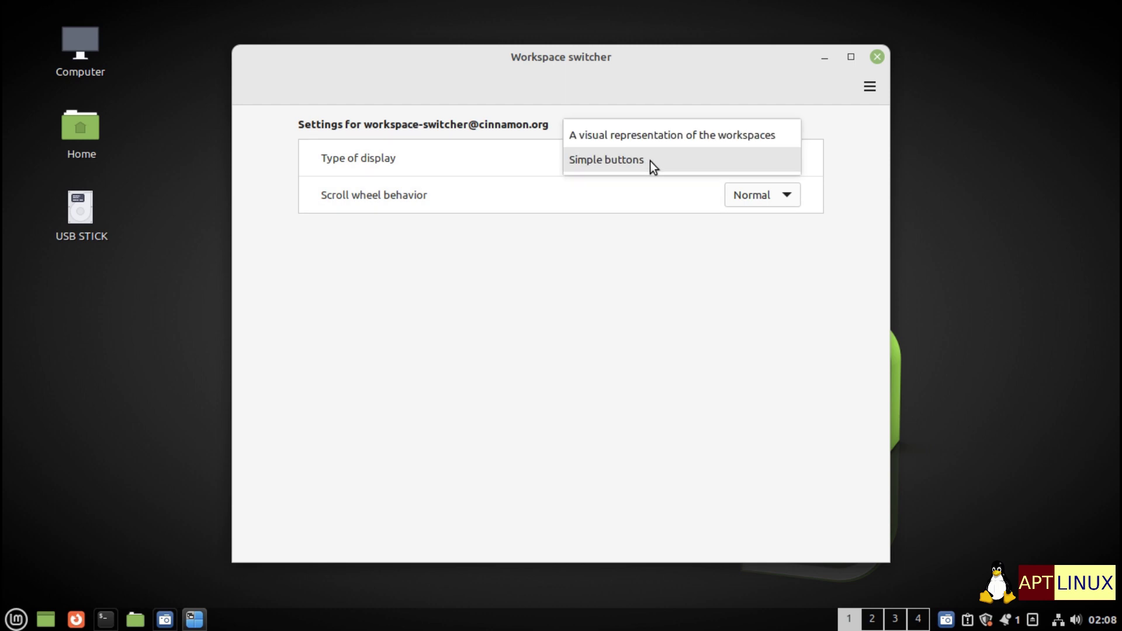
click(646, 138)
click(877, 56)
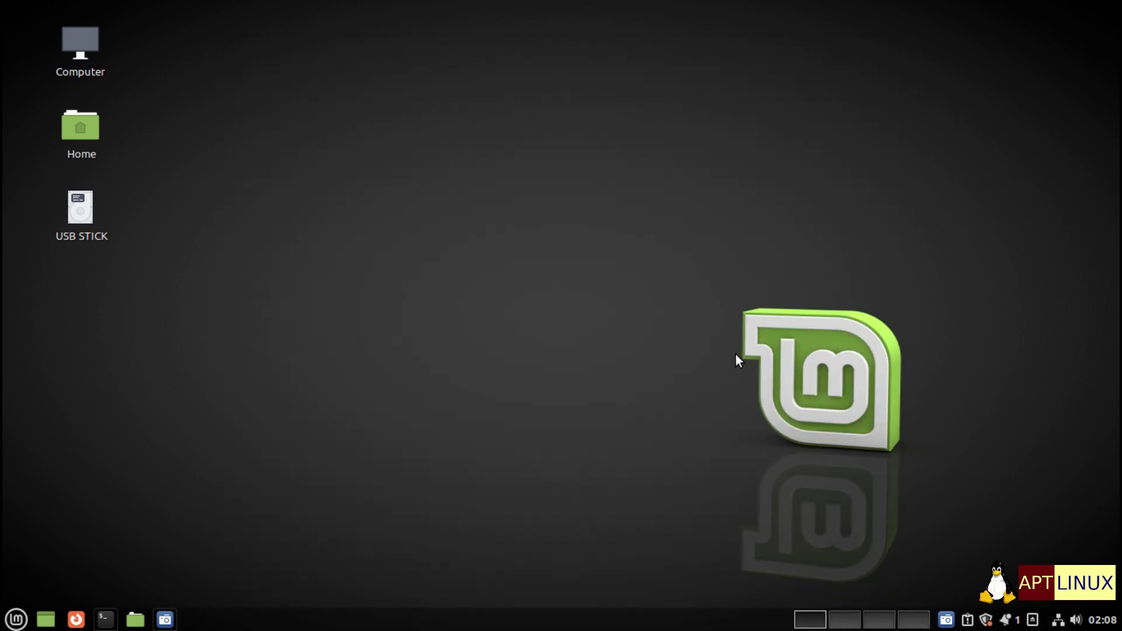
Use the Expo workspace overview to switch to Workspace 4, and use it again to return to Workspace 1
key(ctrl+alt+Up)
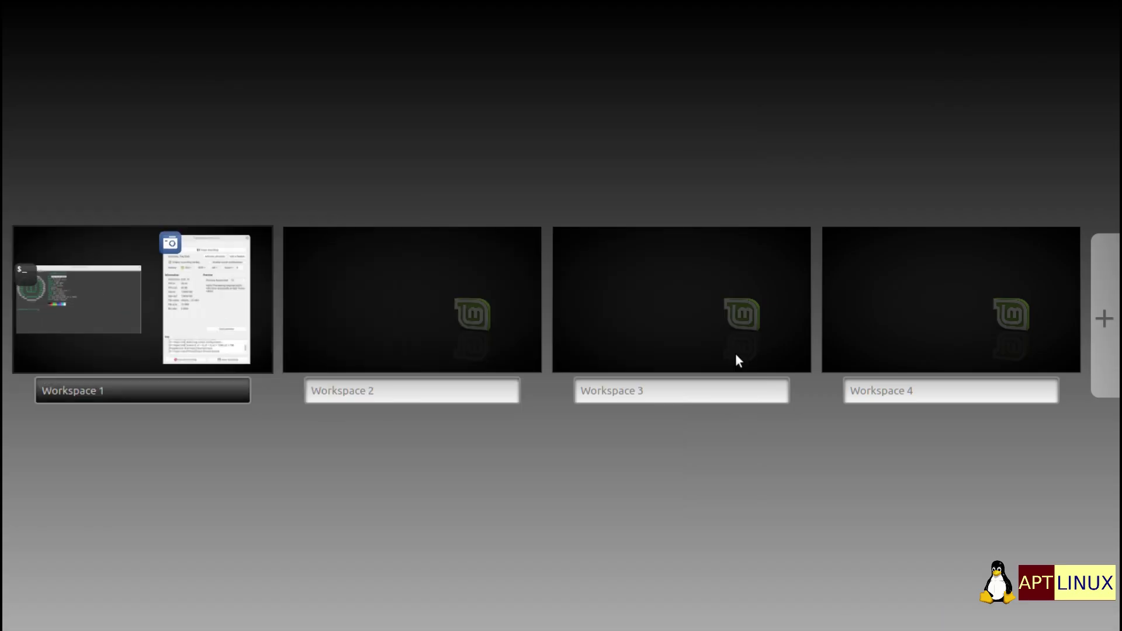
drag(117, 298, 250, 303)
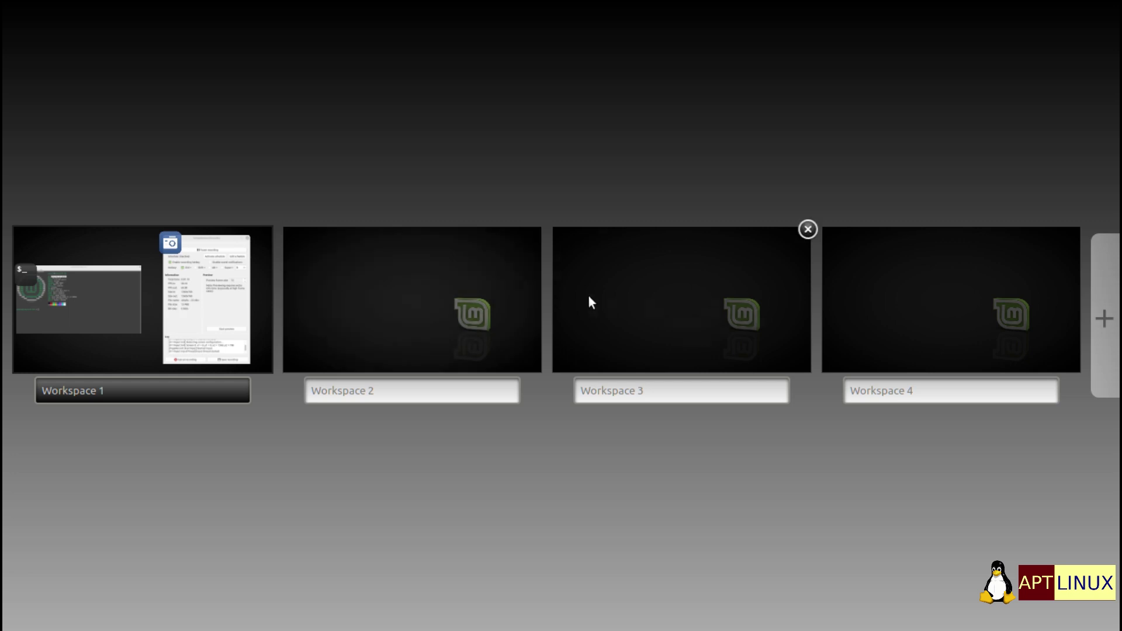
click(950, 298)
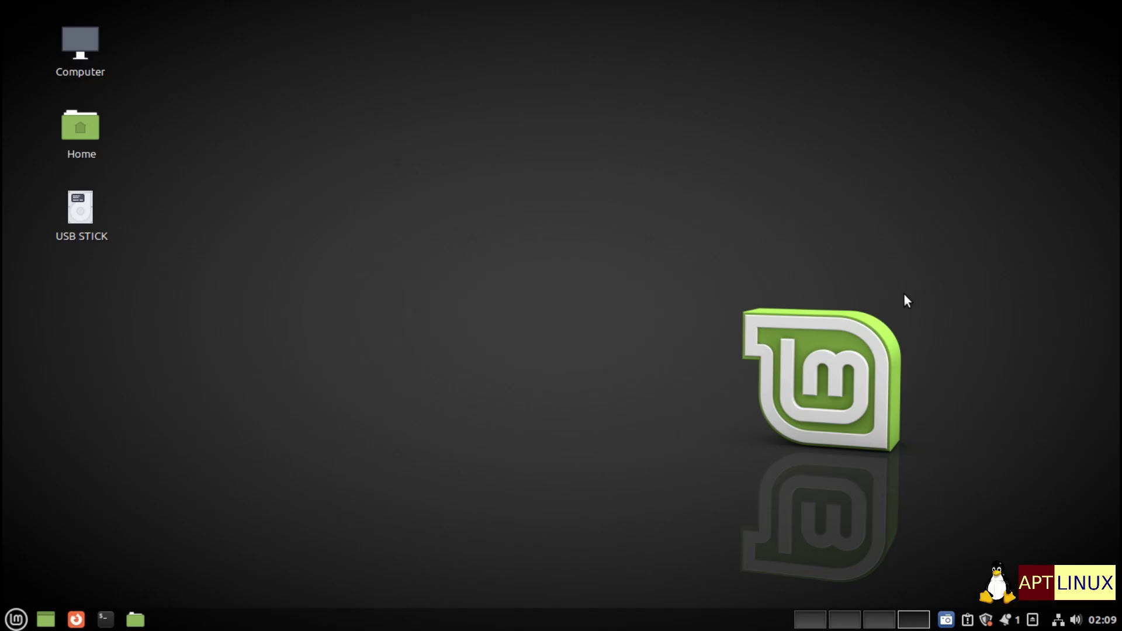
key(ctrl+alt+Up)
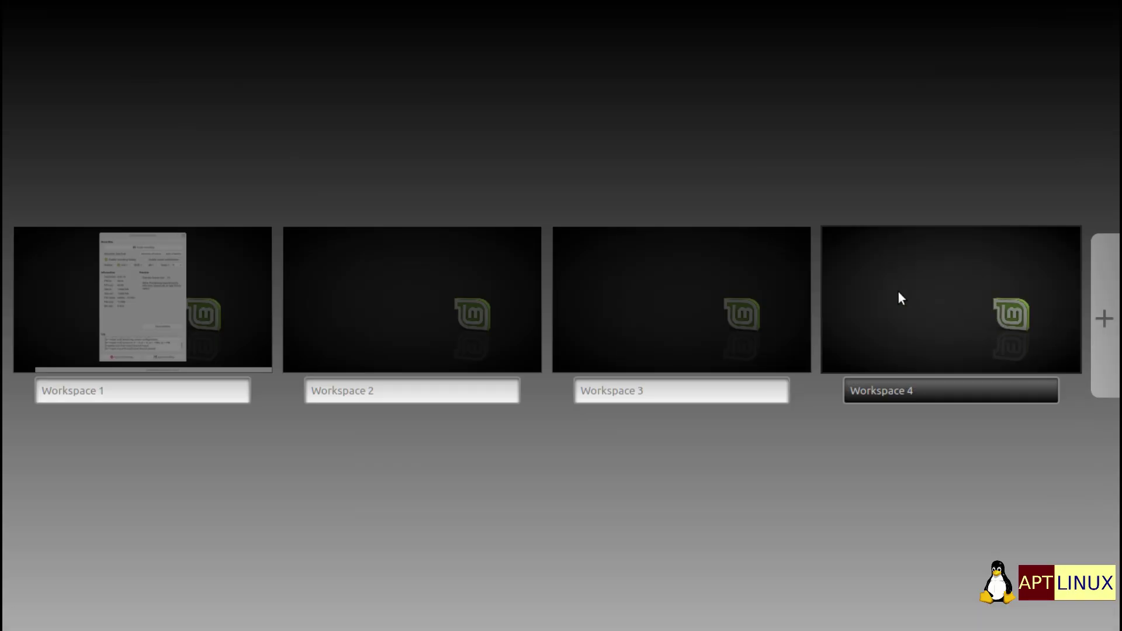
click(212, 306)
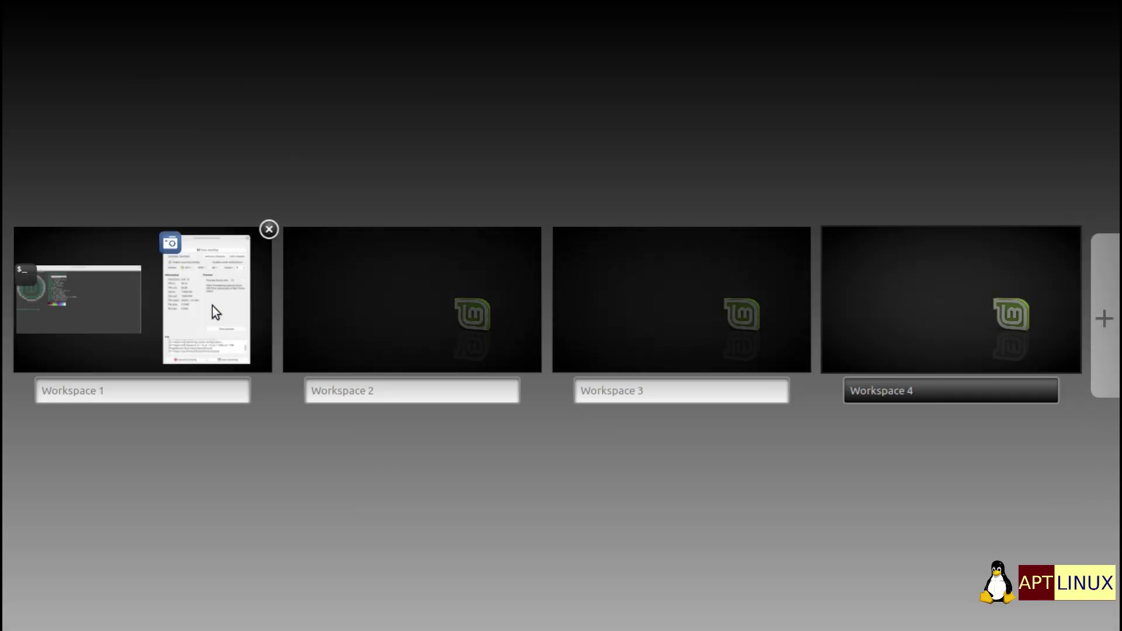
Show and dismiss the overview of open windows on Workspace 1, and bring the terminal window to the front from it
key(ctrl+alt+Down)
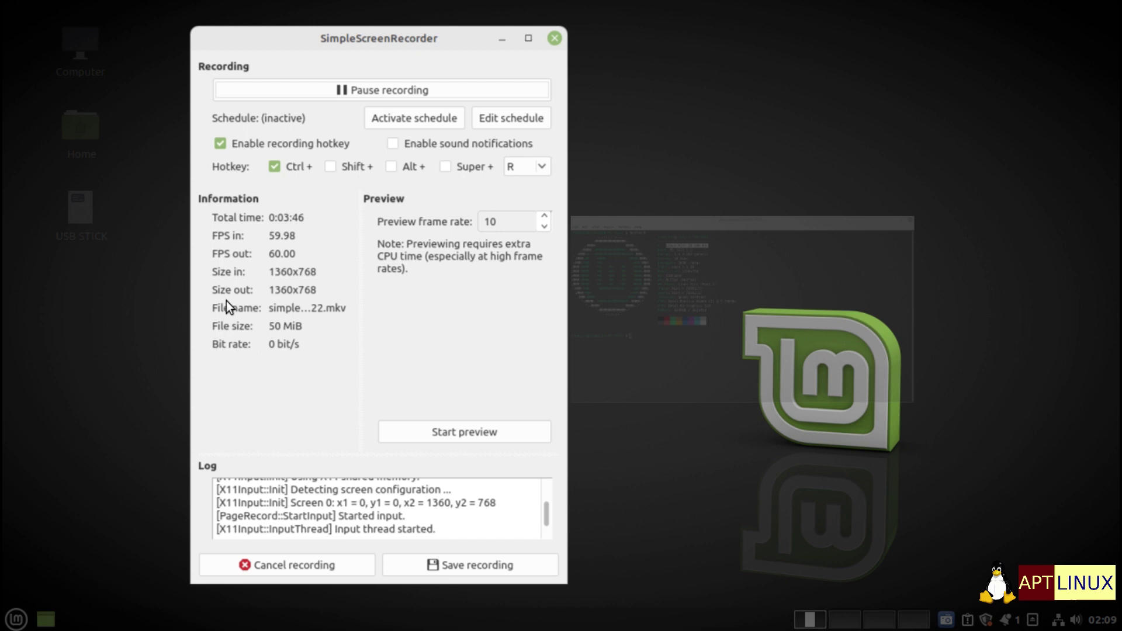
key(ctrl+alt+Down)
key(ctrl+alt+Down)
key(ctrl+alt+Down)
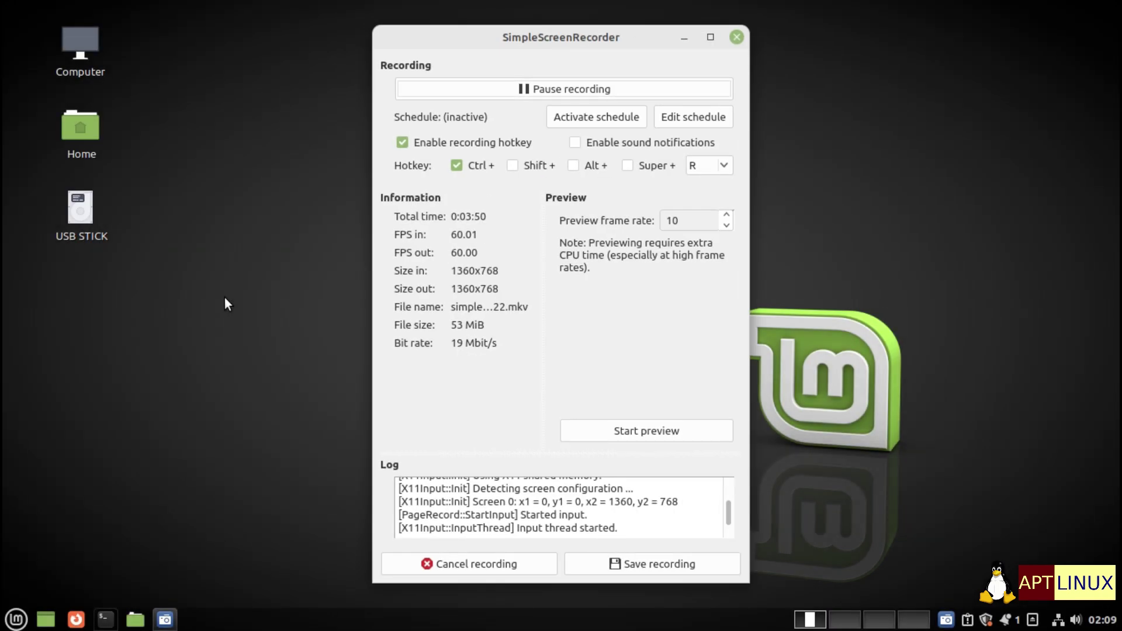
key(ctrl+alt+Down)
click(698, 346)
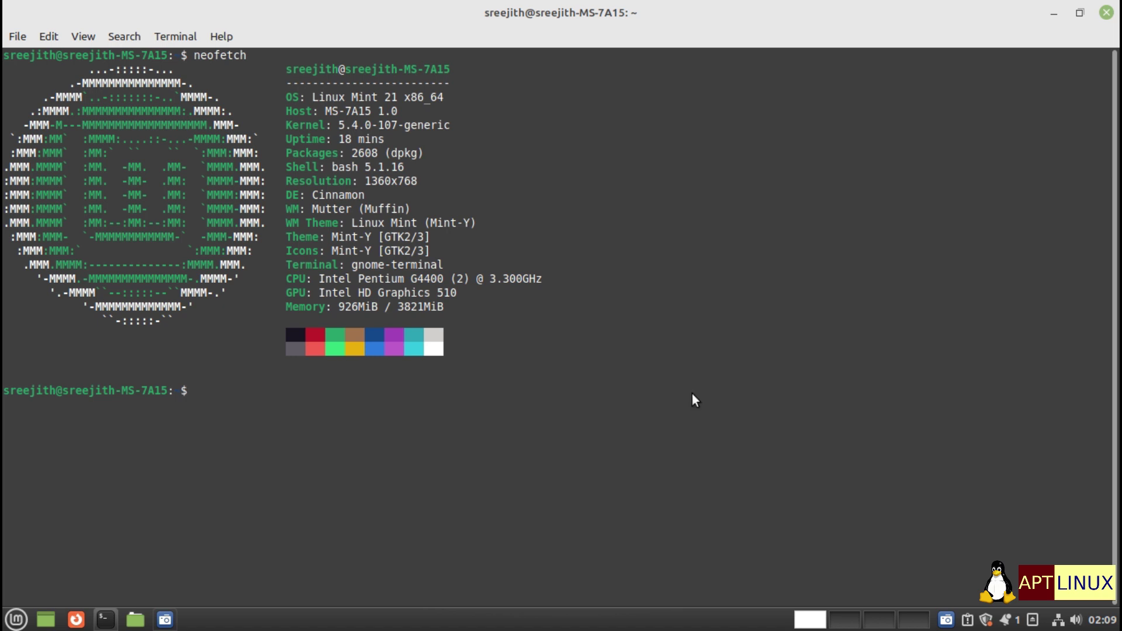
Cycle forward through the workspaces to Workspace 4 and go back one to Workspace 3
key(ctrl+alt+Right)
key(ctrl+alt+Right)
key(ctrl+alt+Right)
key(ctrl+alt+Right)
key(ctrl+alt+Right)
key(ctrl+alt+Right)
key(ctrl+alt+Right)
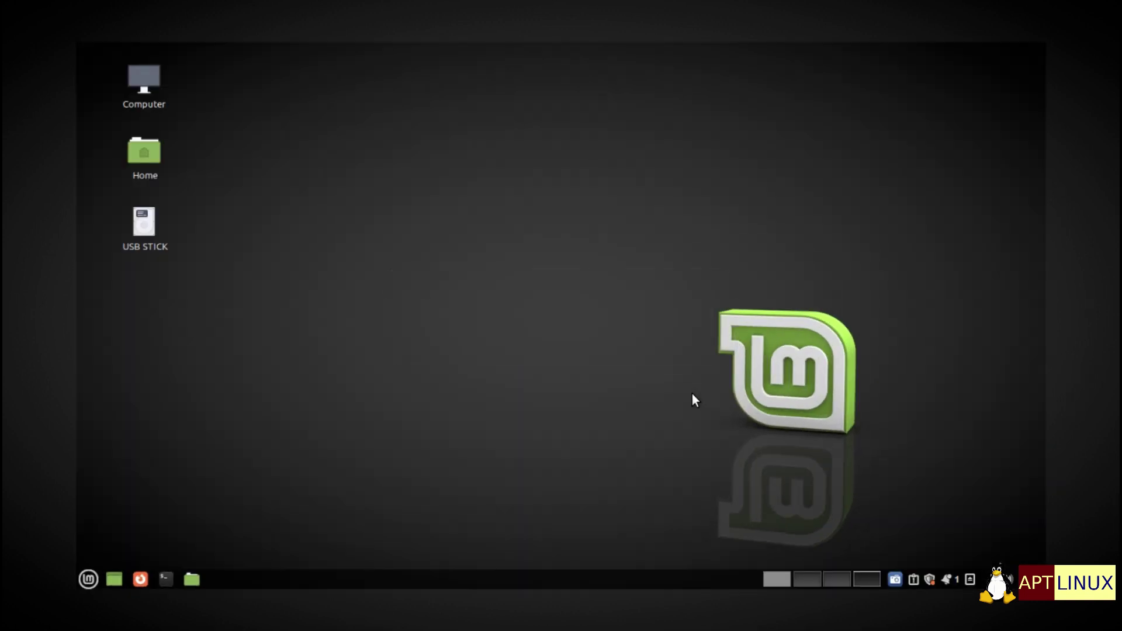
key(ctrl+alt+Left)
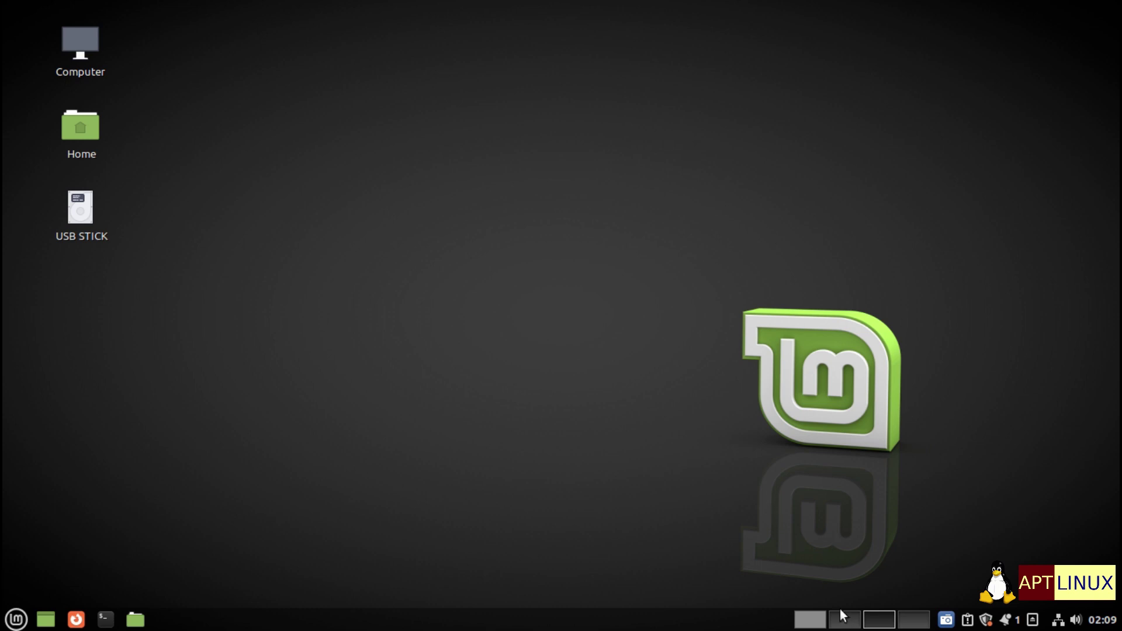
Show and dismiss the workspace overview and the window overview on Workspace 3, and return to Workspace 1
key(ctrl+alt+Up)
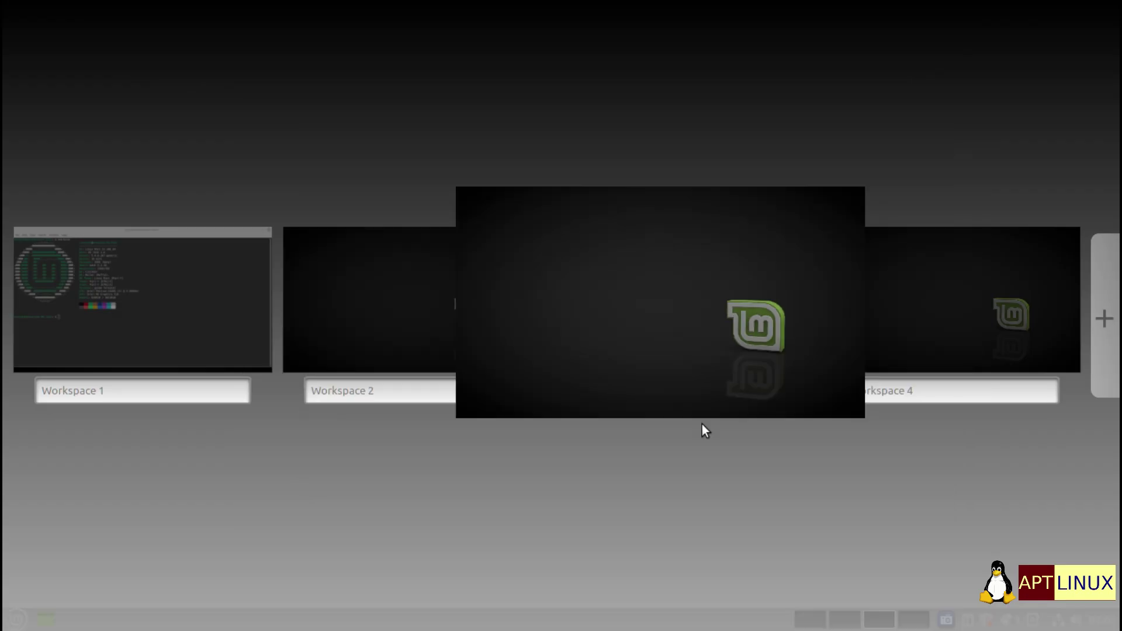
key(Escape)
key(ctrl+alt+Down)
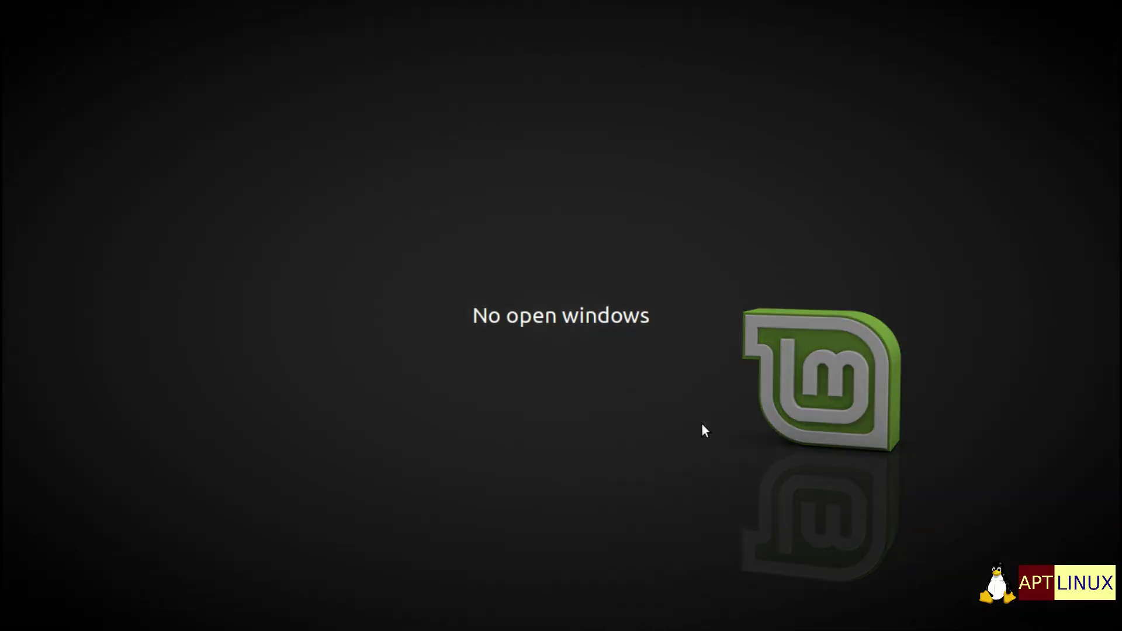
key(Escape)
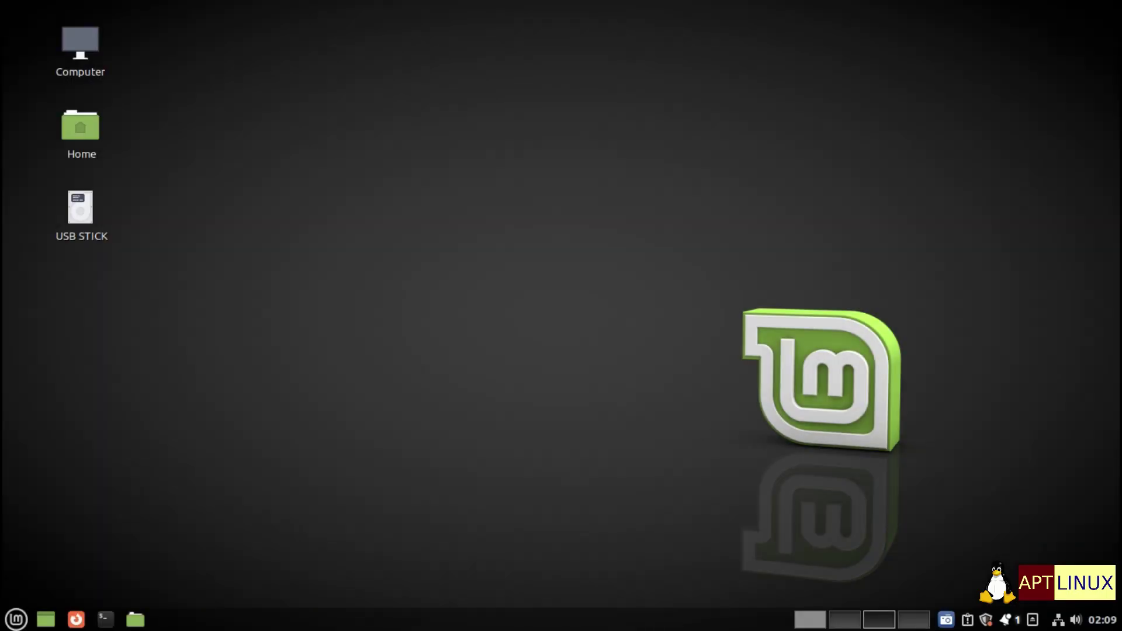
click(812, 620)
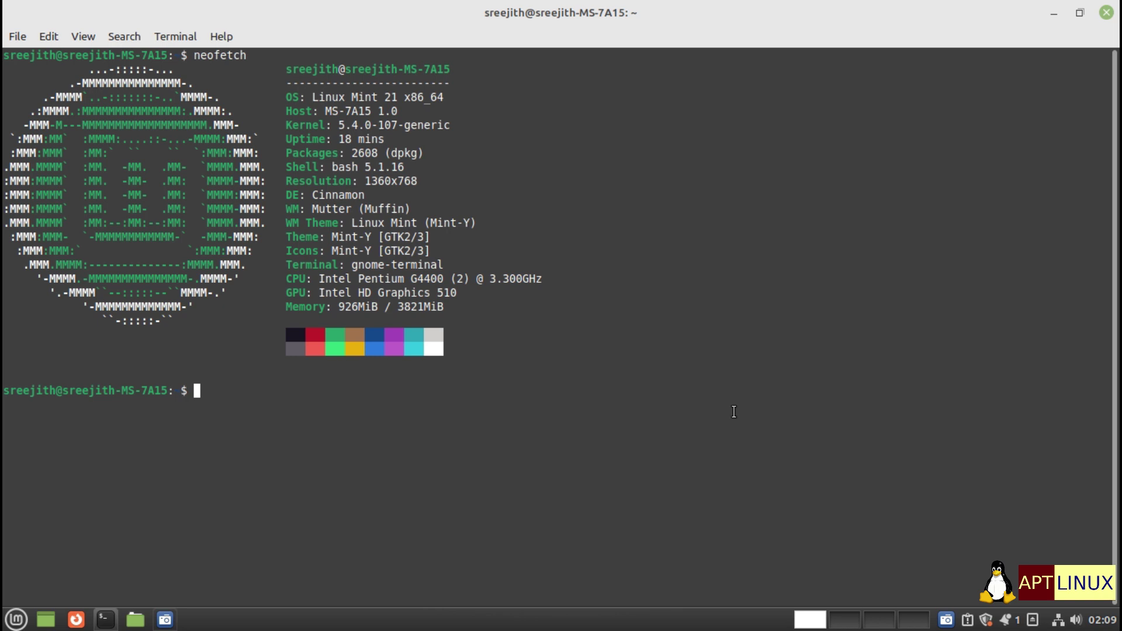
Show the overview of open windows on Workspace 1 twice, dismissing it each time
key(ctrl+alt+Down)
key(Escape)
key(ctrl+alt+Down)
key(Escape)
View the About GNOME Terminal information, highlight its version line, close the dialog and minimize the terminal
click(184, 37)
mouse_move(211, 39)
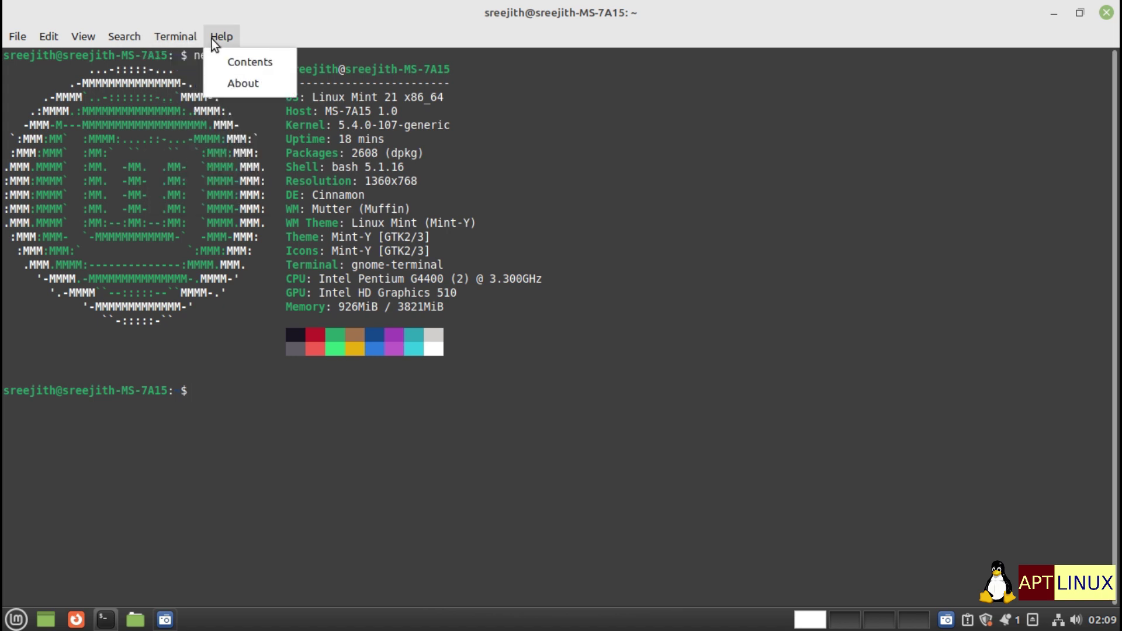
click(236, 70)
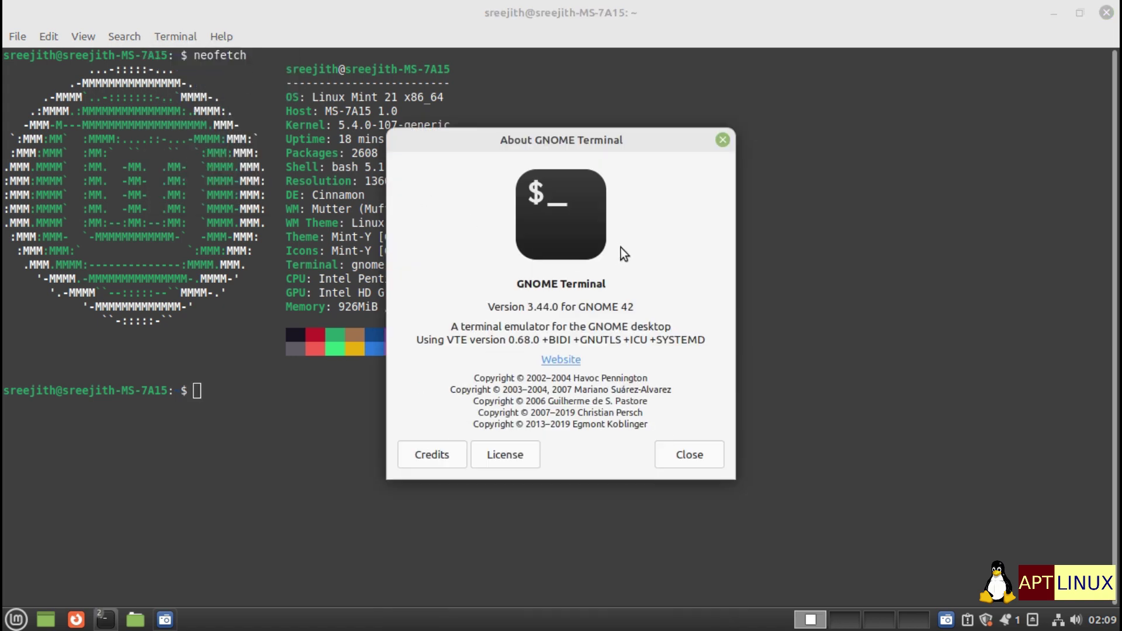
drag(611, 145, 640, 78)
drag(515, 242, 658, 240)
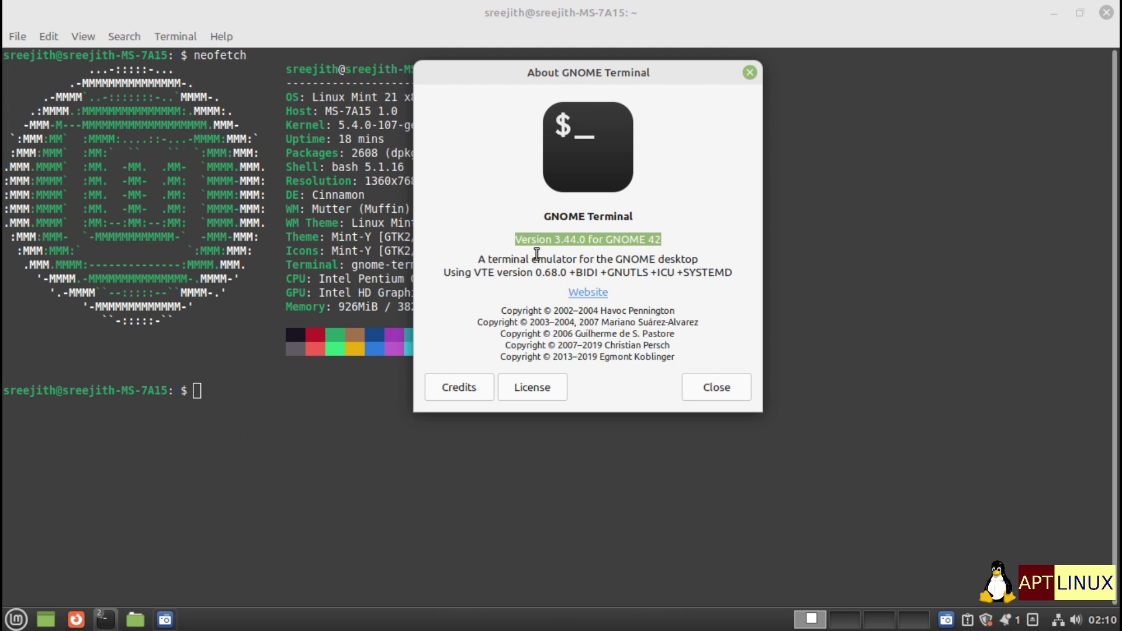
click(749, 74)
click(1049, 13)
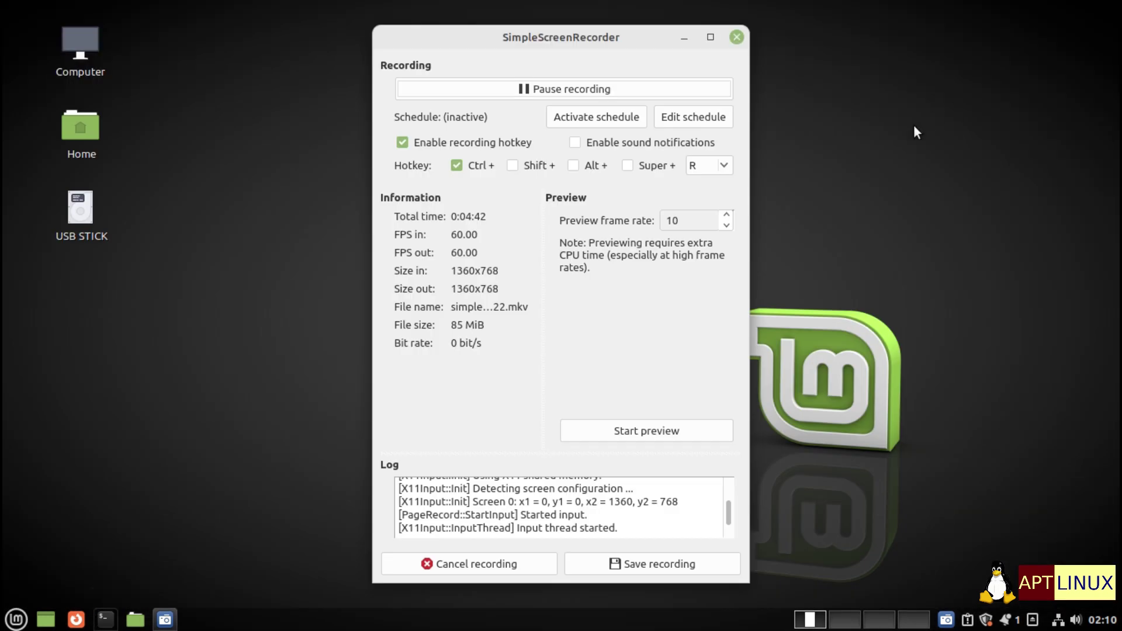
Minimize SimpleScreenRecorder, open the Home folder and view the About Nemo information and its license
click(693, 39)
double_click(79, 127)
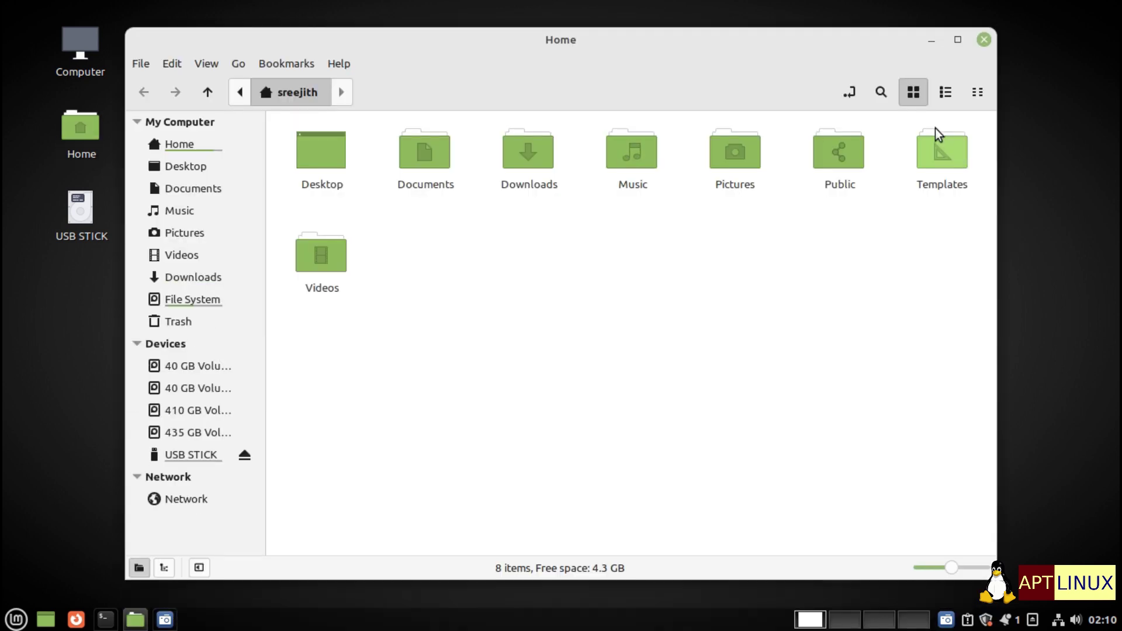
click(339, 64)
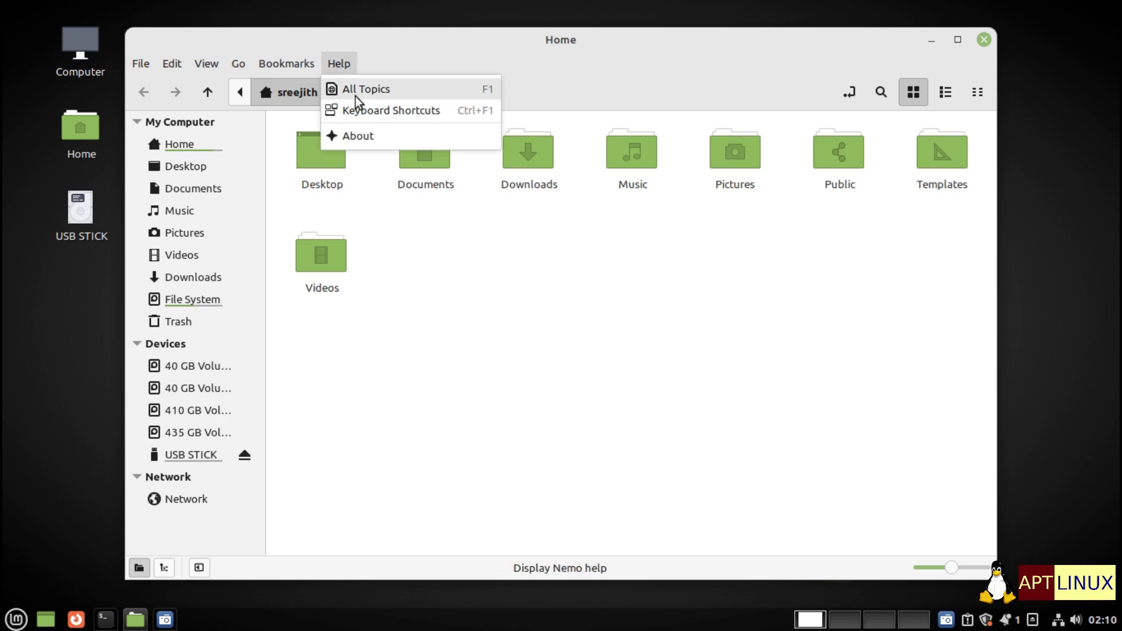
click(362, 134)
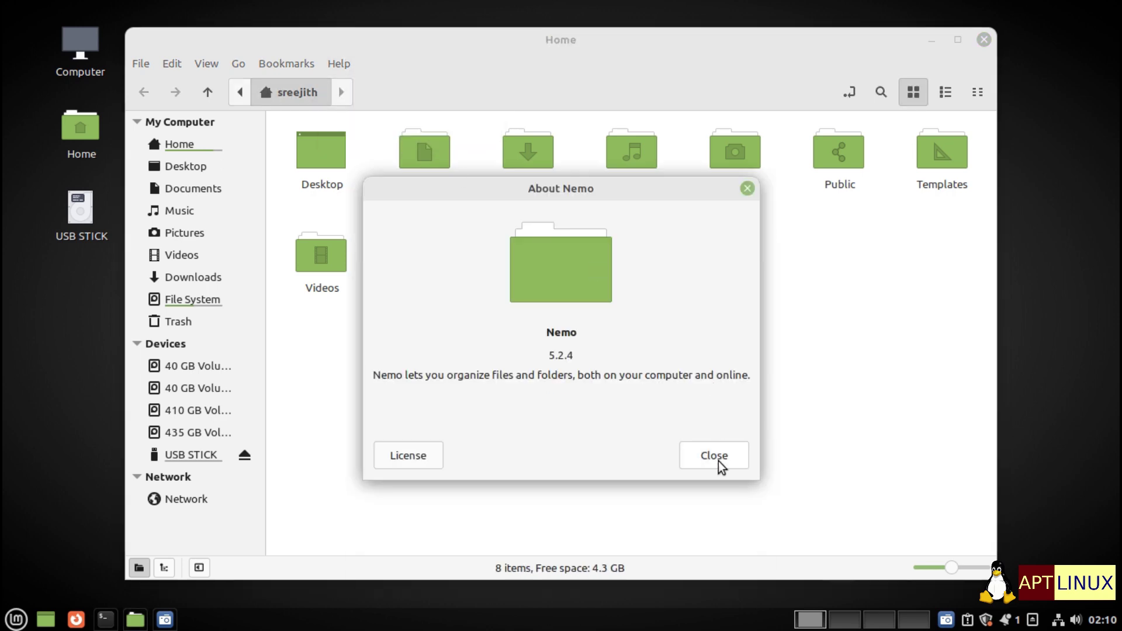
click(425, 458)
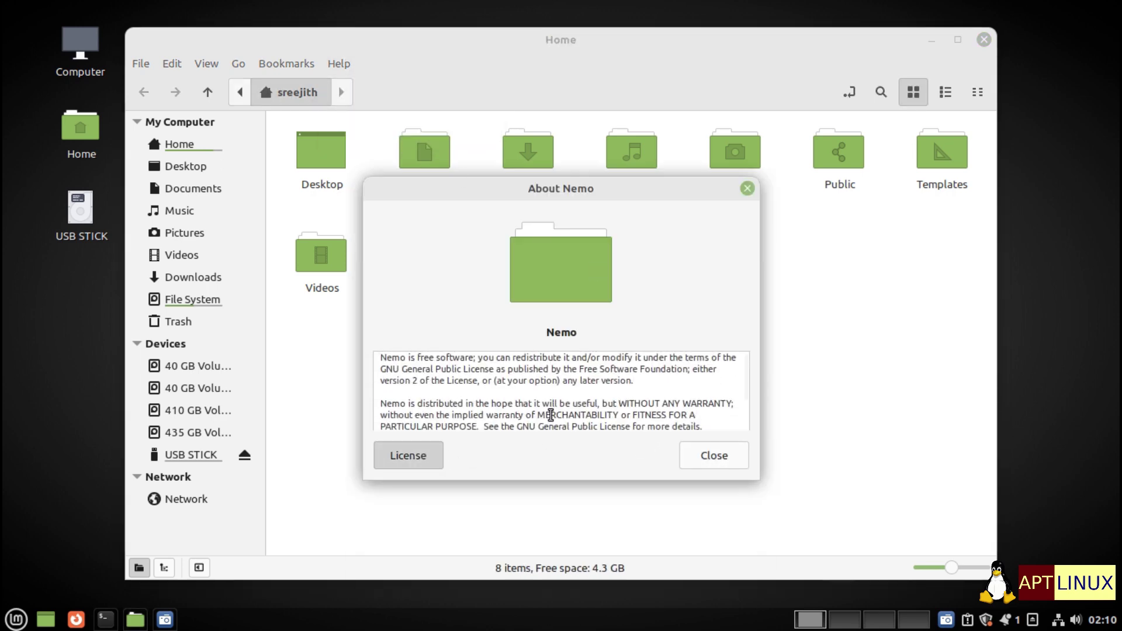
click(714, 458)
Examine the file manager's editing, view, bookmark and help commands without choosing any
click(236, 65)
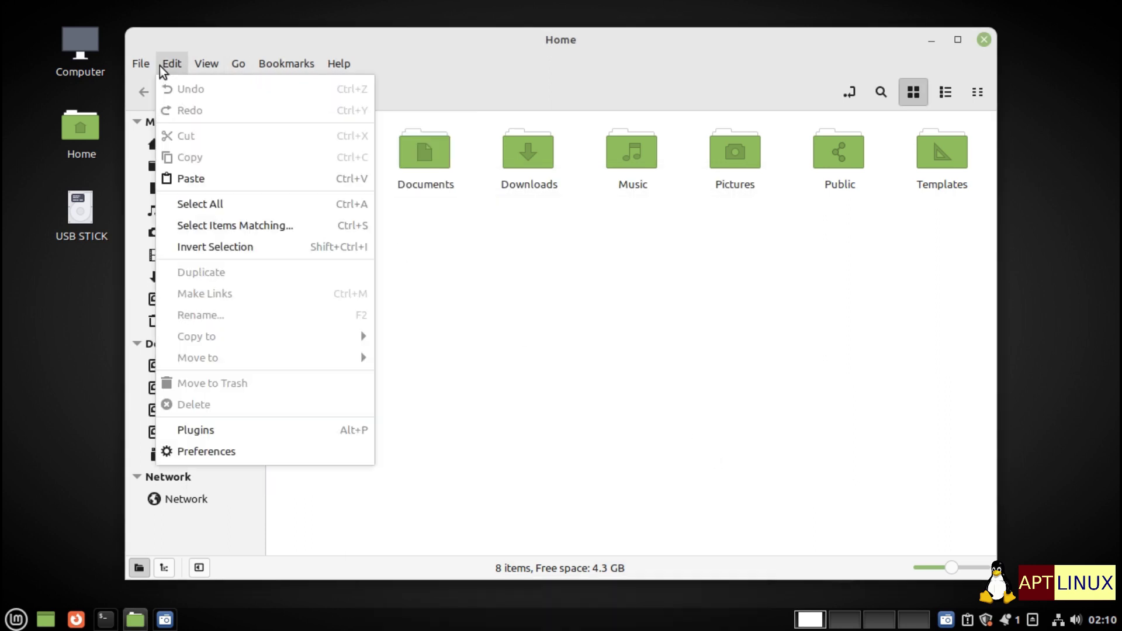
mouse_move(198, 66)
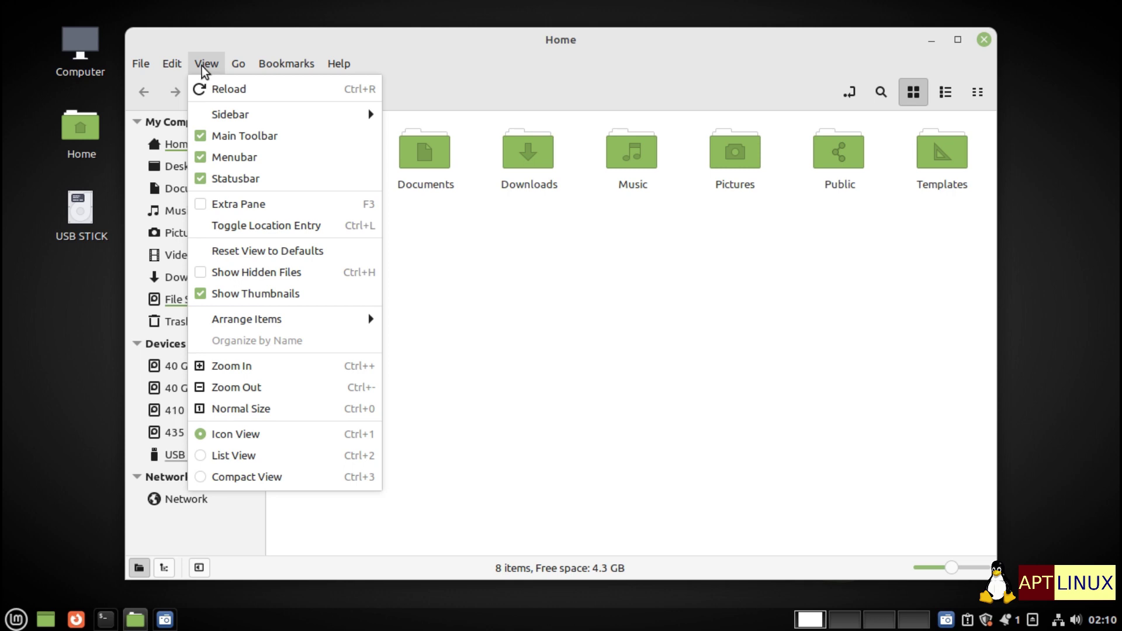
mouse_move(222, 327)
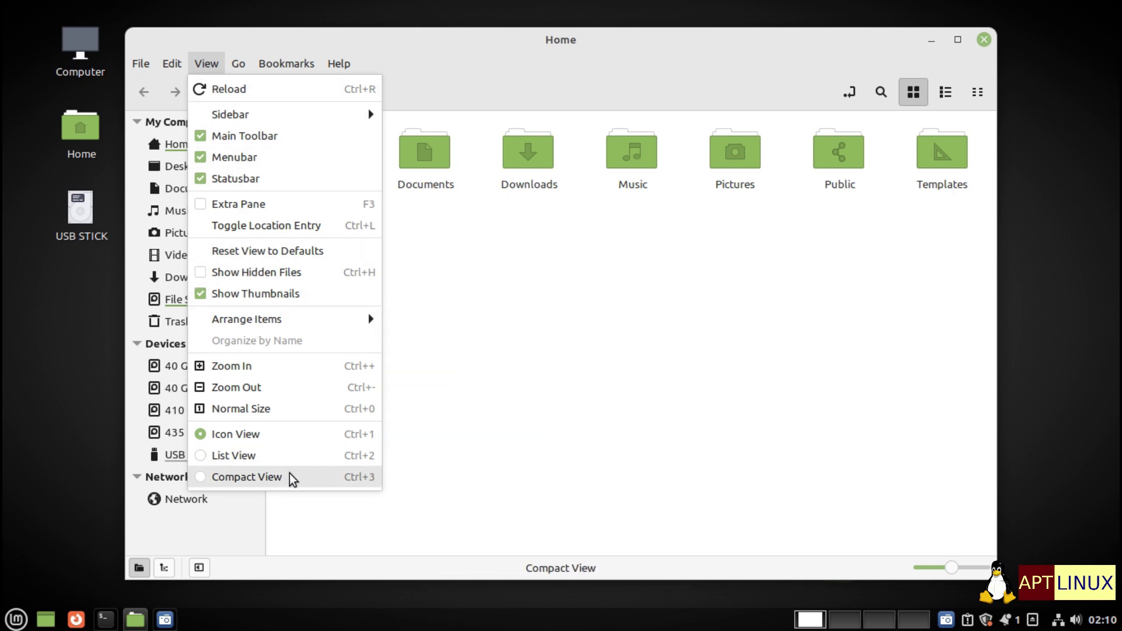
mouse_move(294, 69)
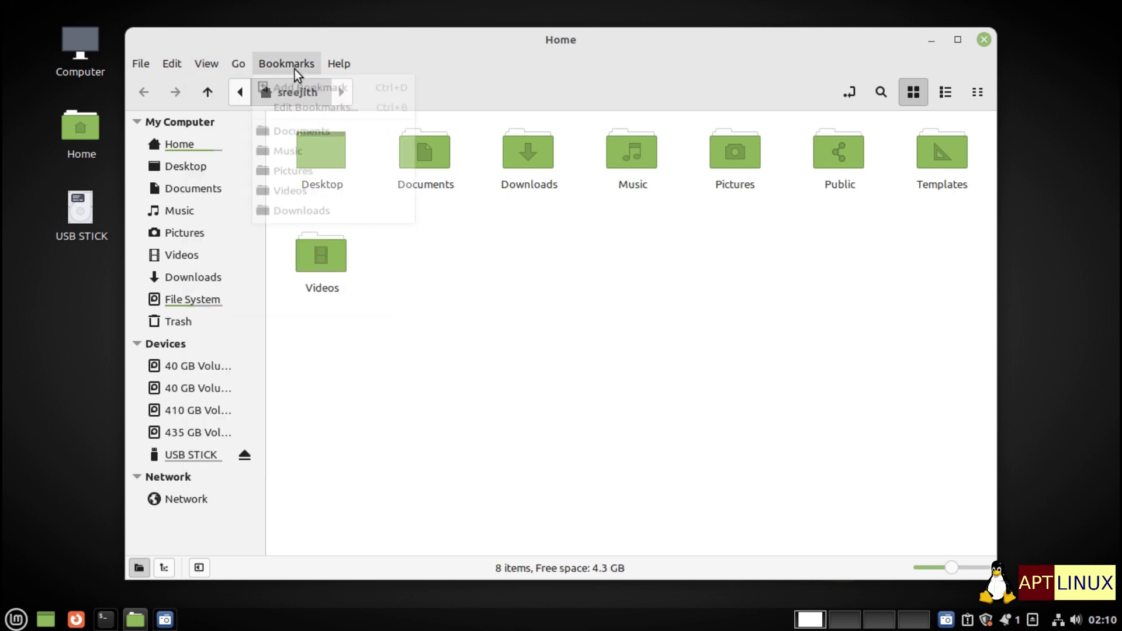
mouse_move(344, 66)
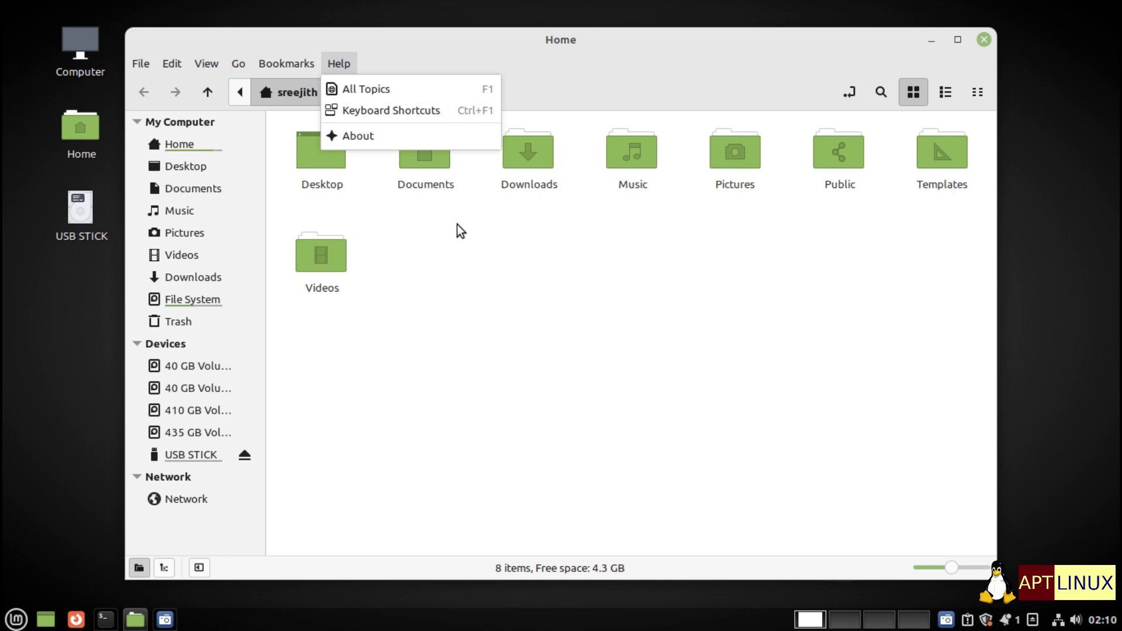
click(853, 264)
Show the file search fields, view the Home folder's context commands and color the Documents folder yellow
click(878, 100)
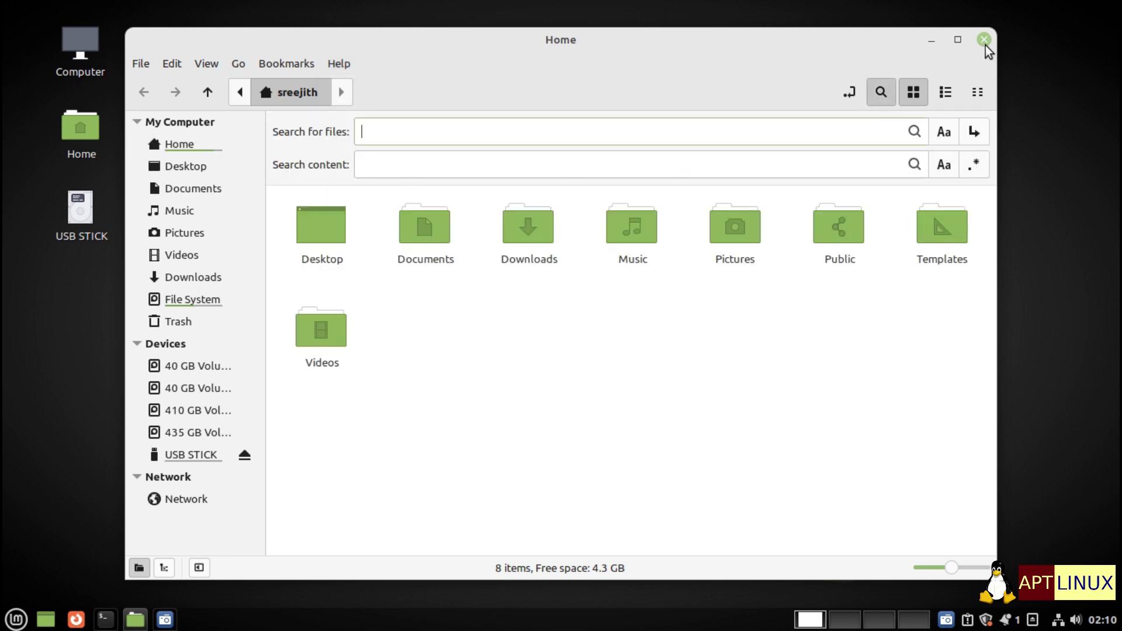
right_click(452, 331)
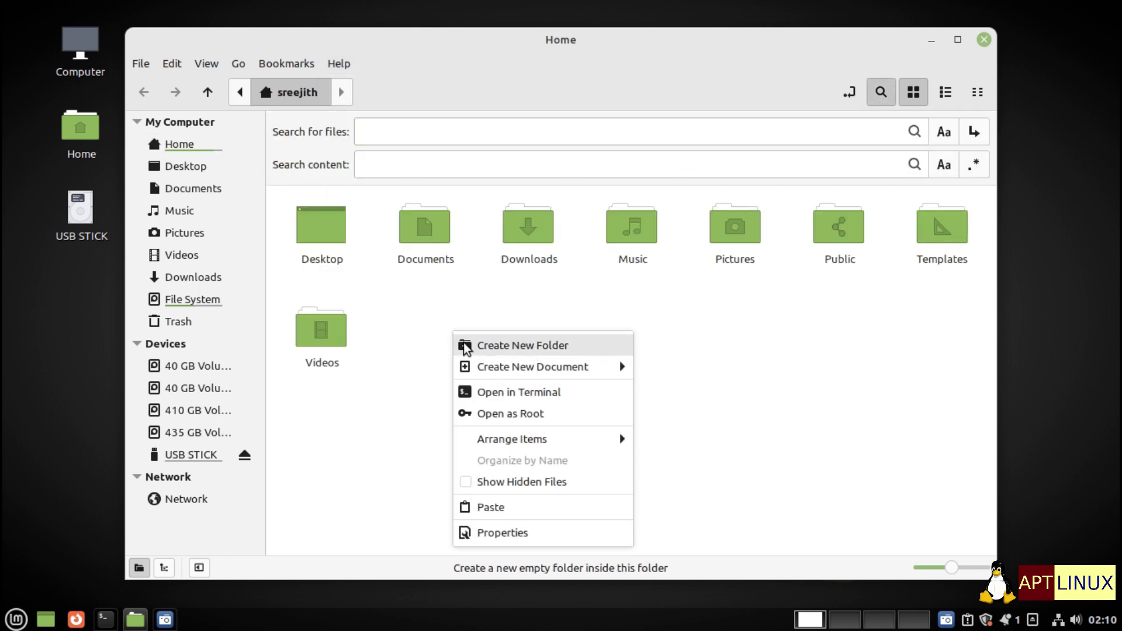
click(407, 266)
right_click(415, 240)
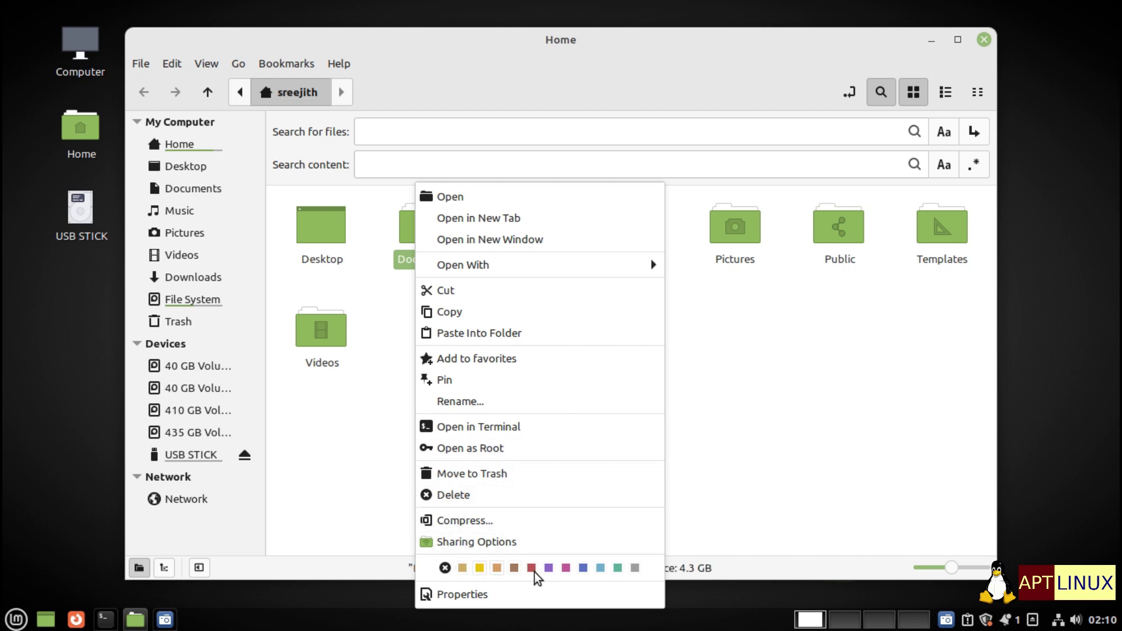
click(480, 568)
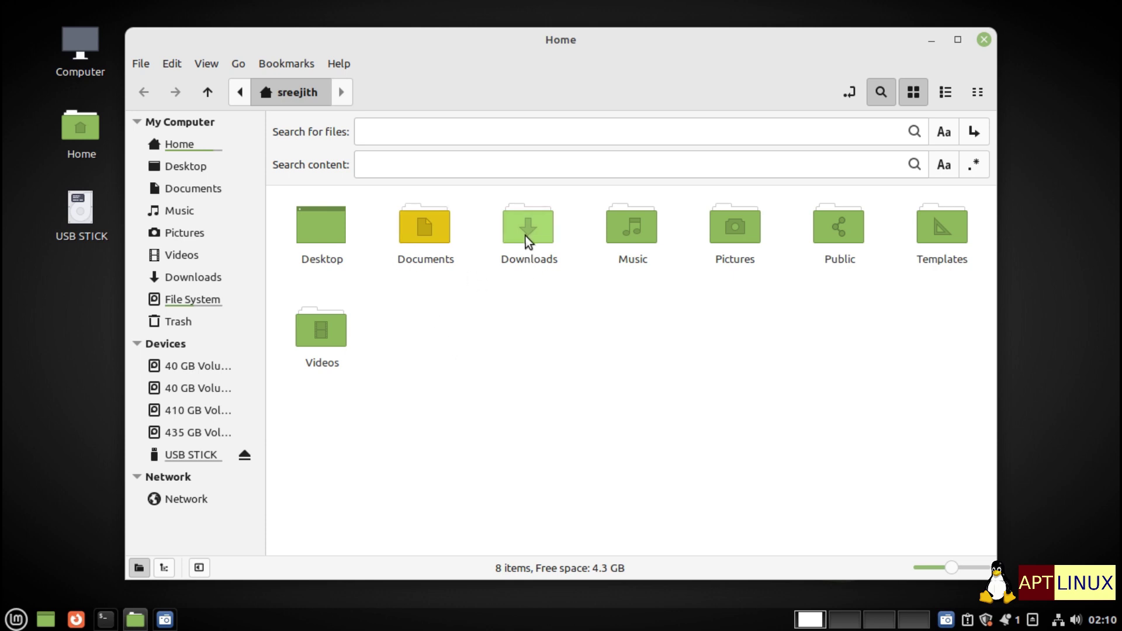
Color the Music folder red and hide the file search fields
right_click(632, 232)
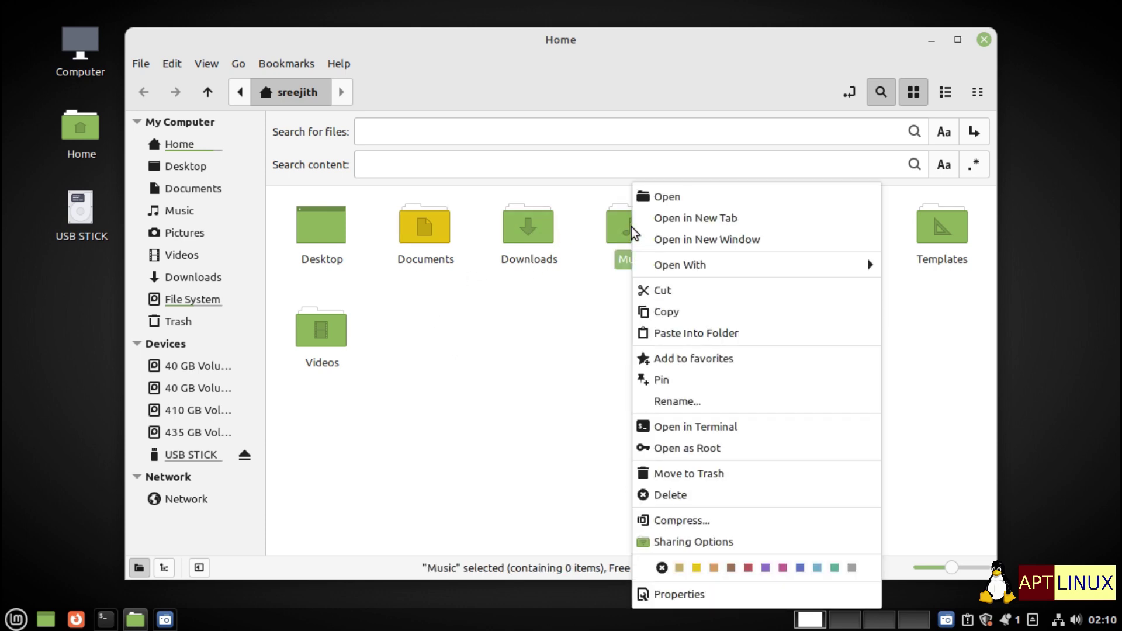
click(747, 567)
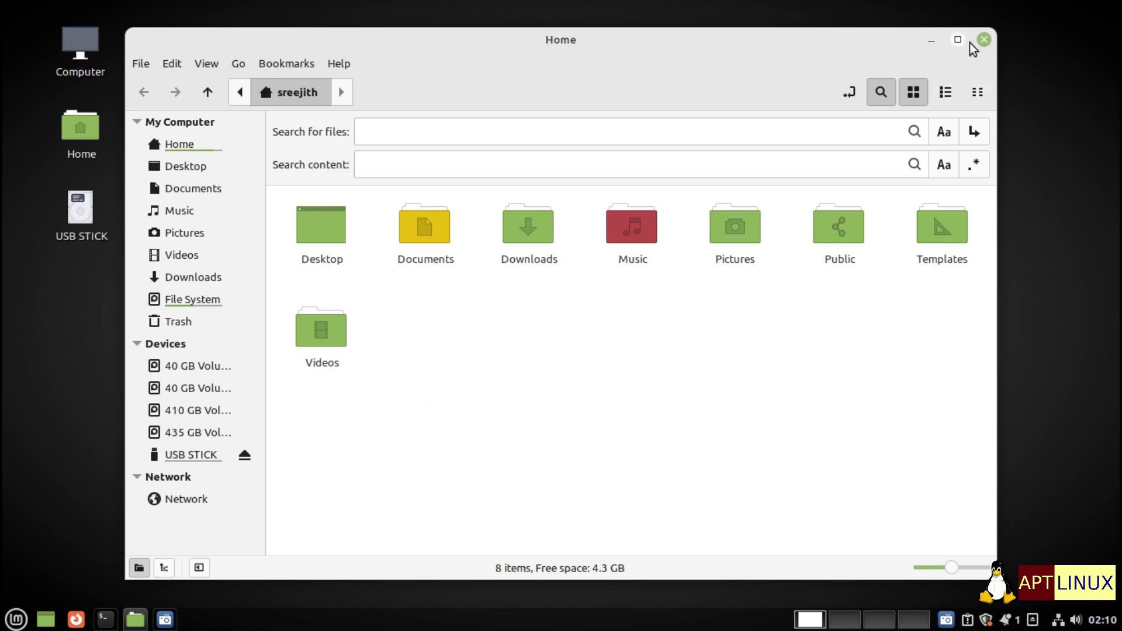
click(878, 95)
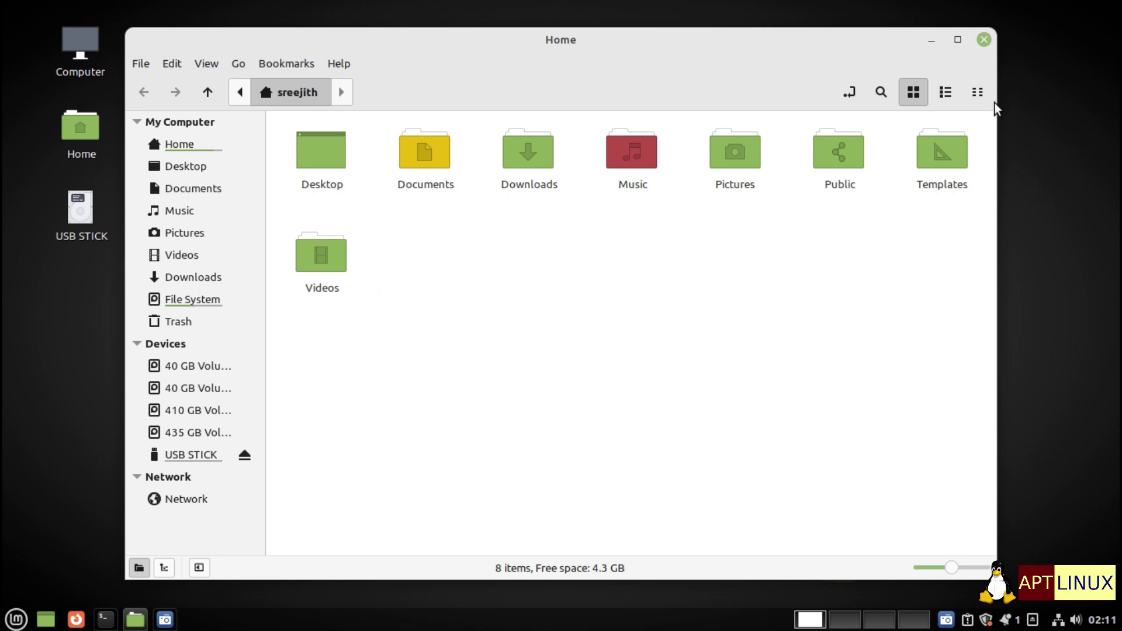
Shift the Home window slightly across the desktop and color the Pictures folder blue
drag(812, 45, 787, 53)
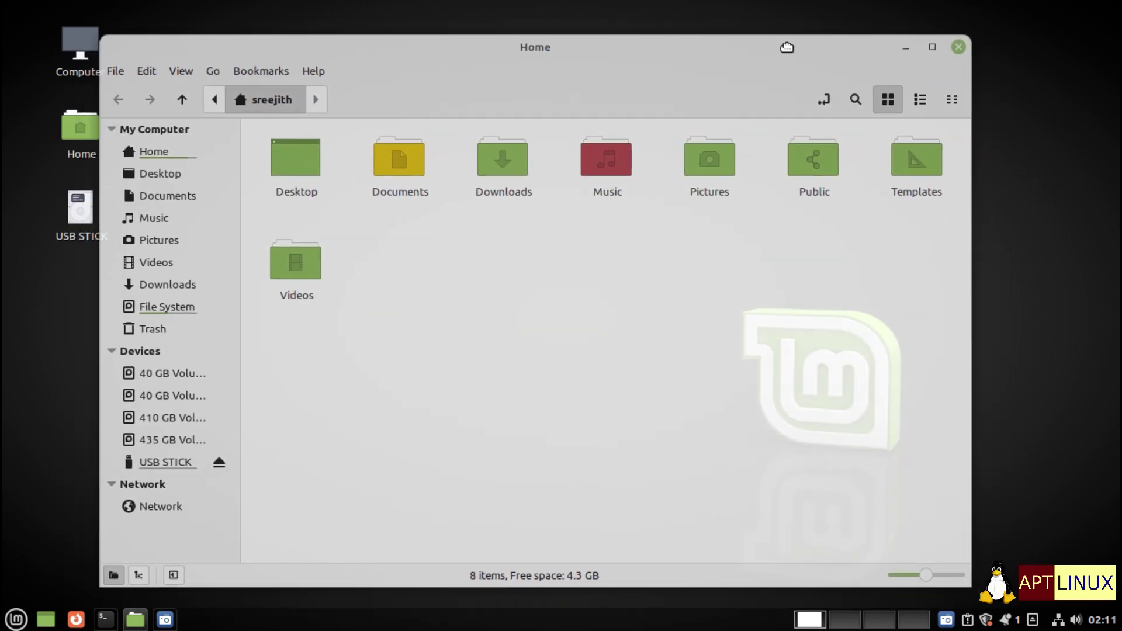
right_click(706, 165)
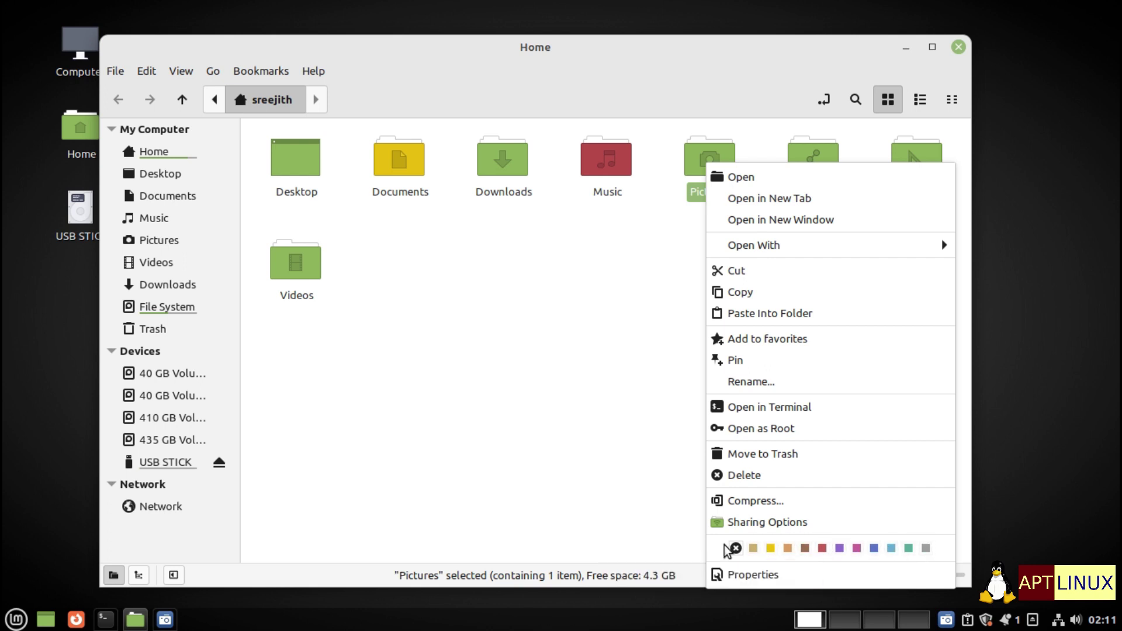
click(873, 549)
click(590, 418)
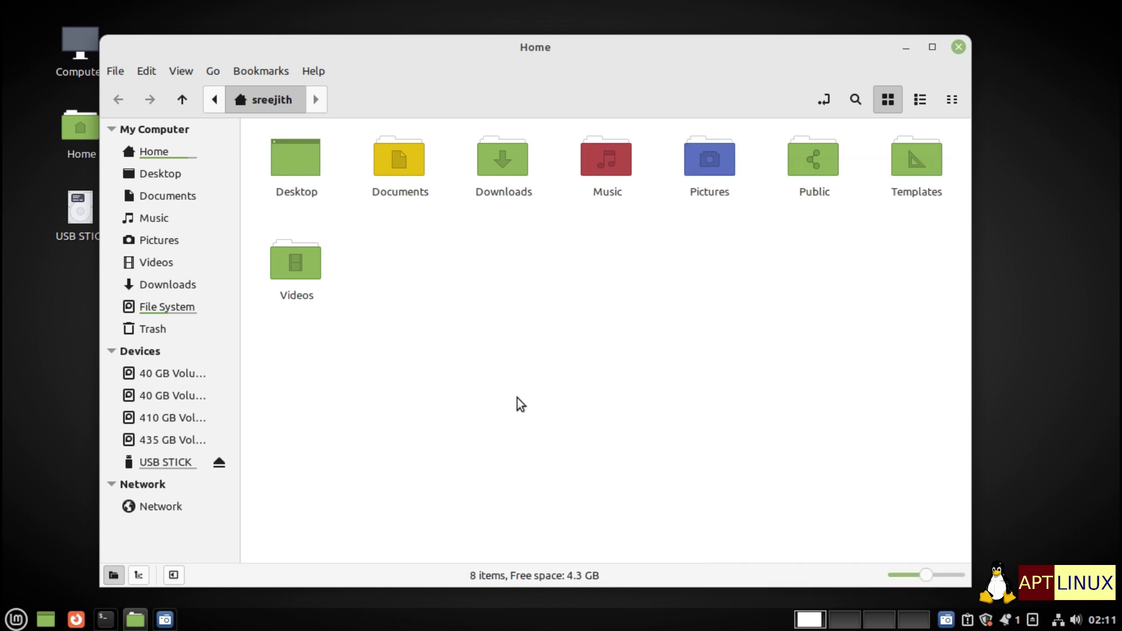
Preview the Home folder in compact and list views, return to icon view, and toggle the location entry on and off
click(953, 101)
click(922, 102)
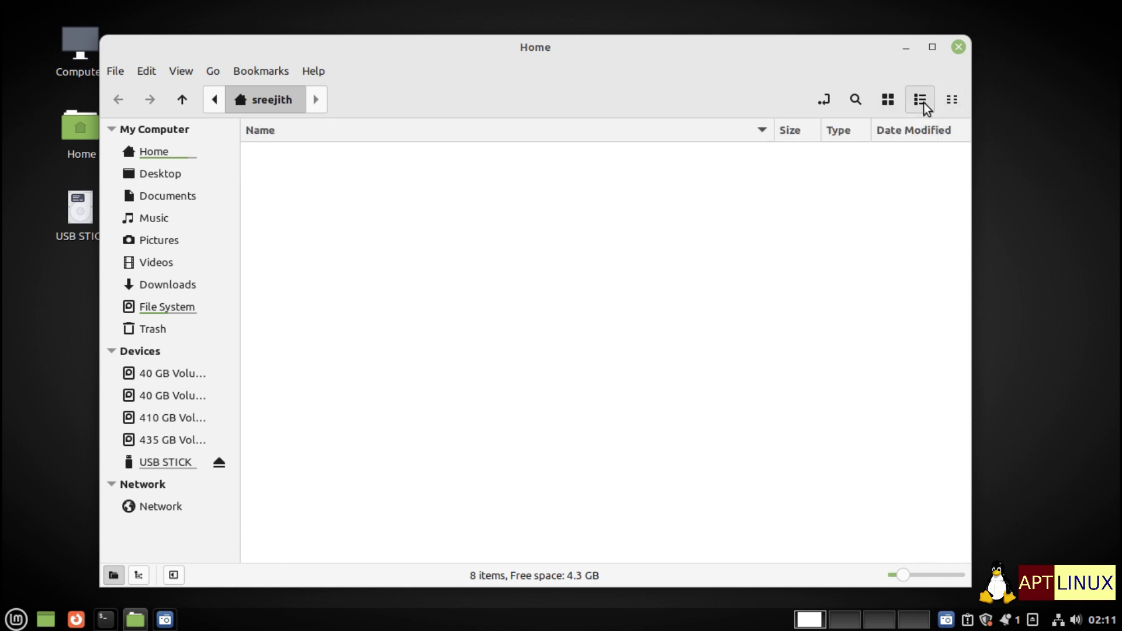
click(888, 102)
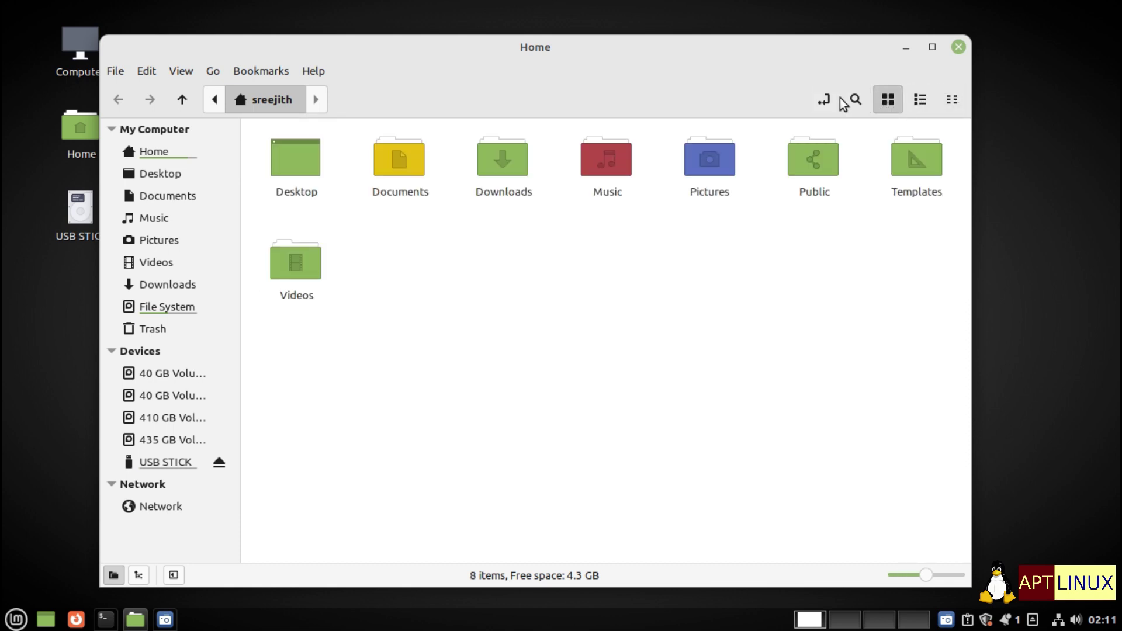
click(833, 101)
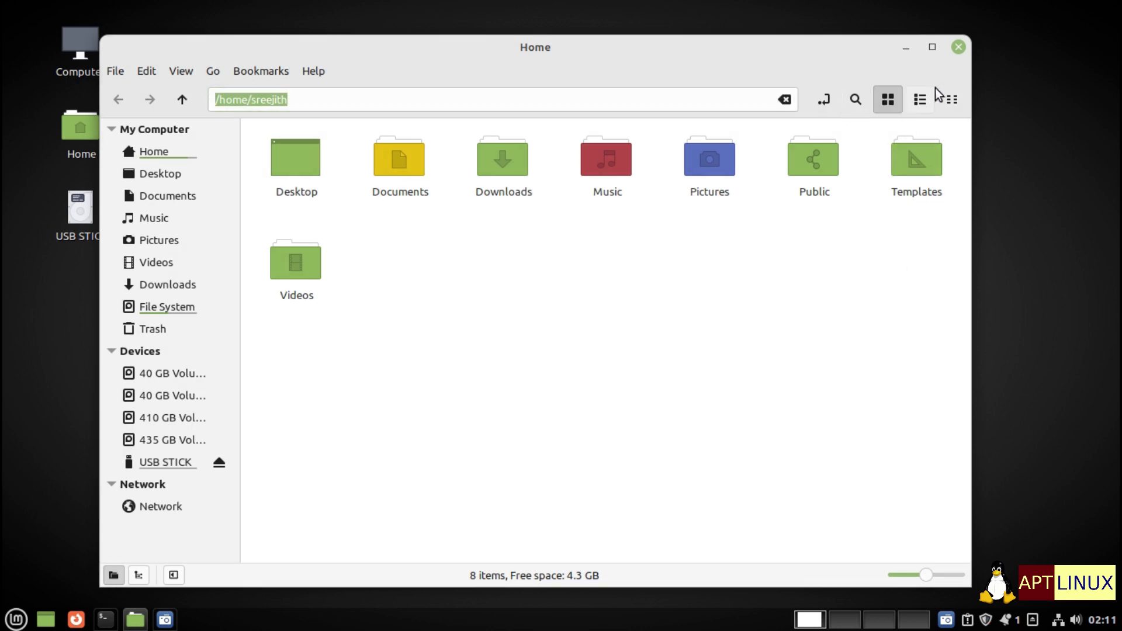
click(825, 105)
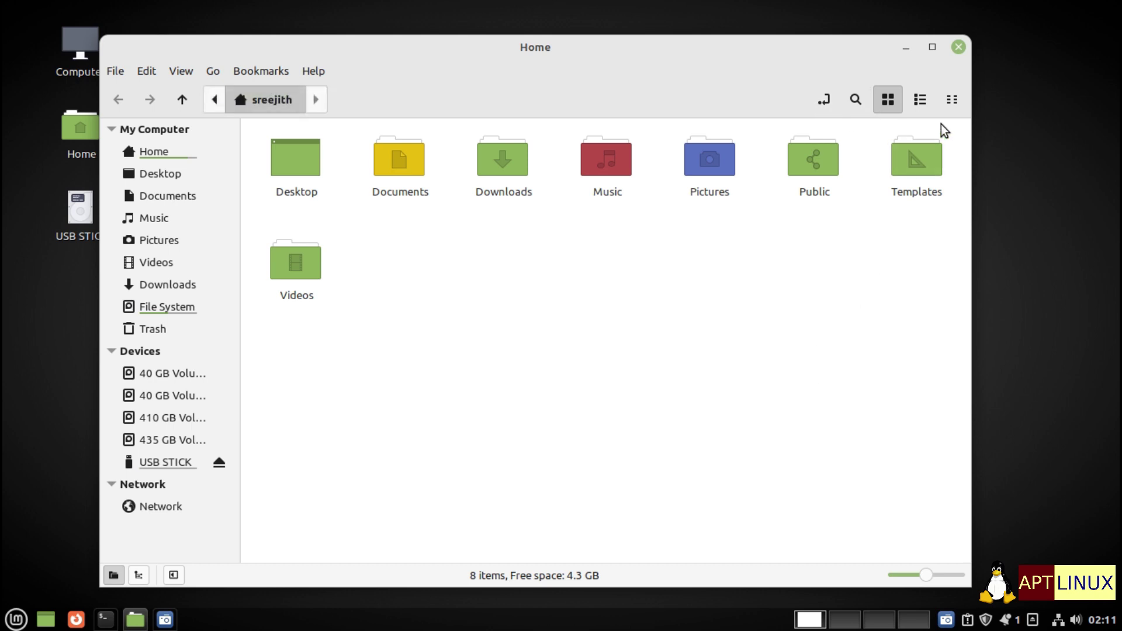
Close the Home window and view the calendar and the network connection options
click(958, 48)
click(1112, 622)
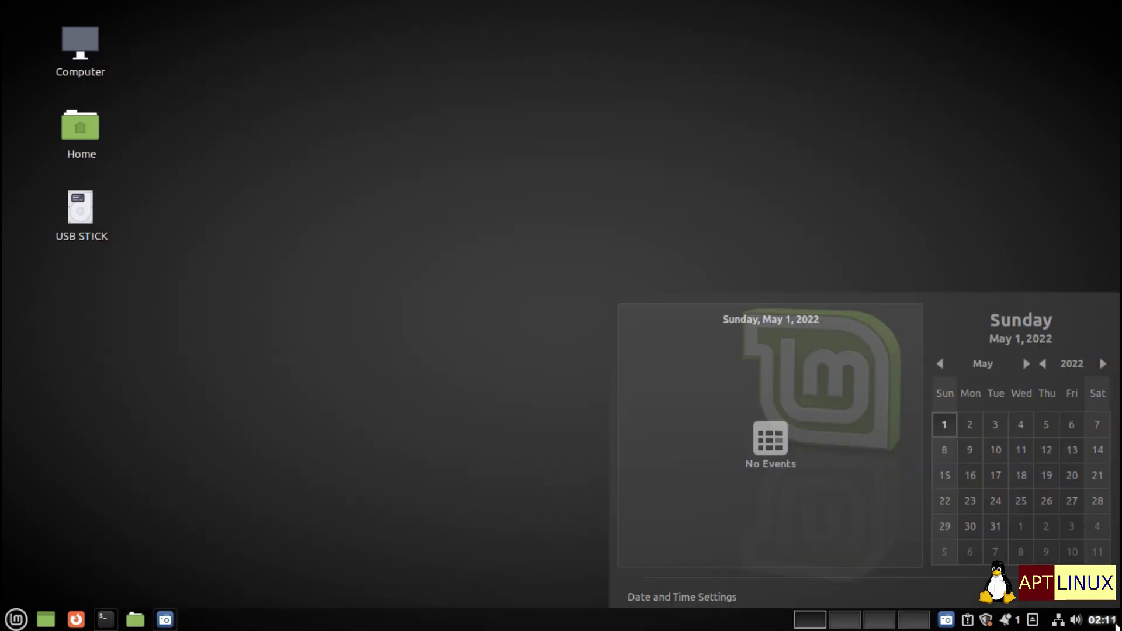
click(1057, 621)
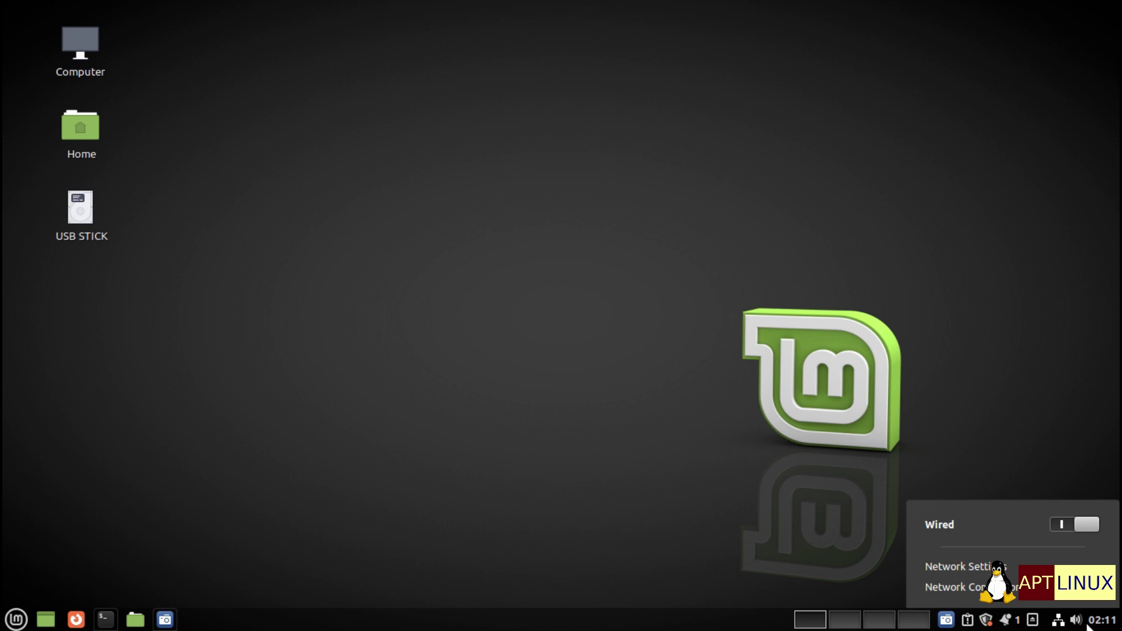
click(1058, 621)
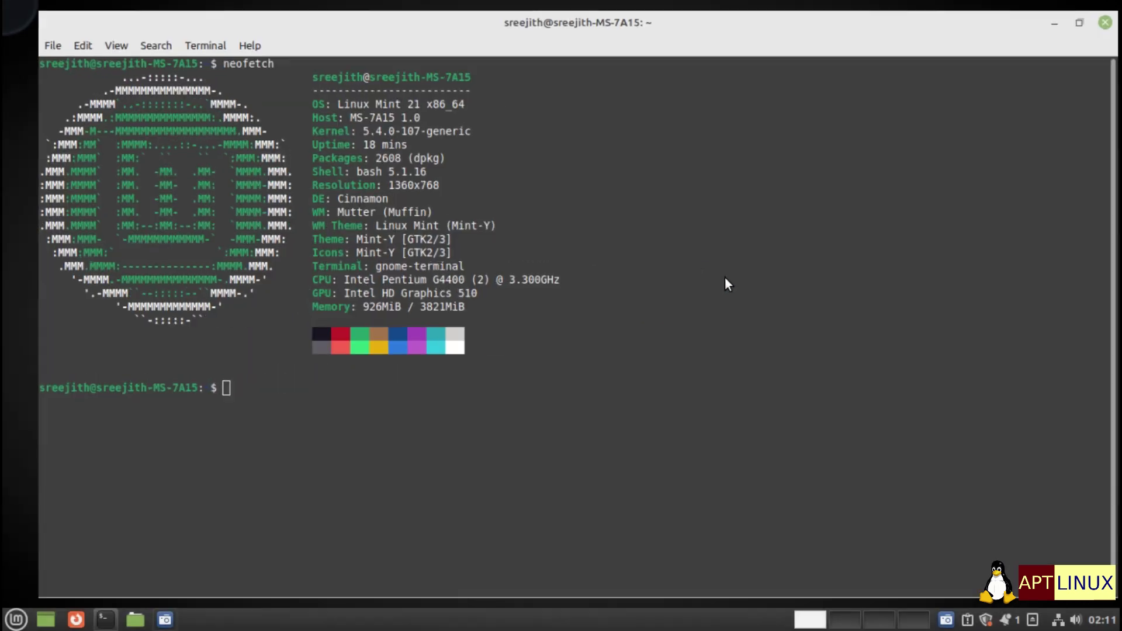
Minimize the terminal and examine the full list of installed applications
click(1054, 11)
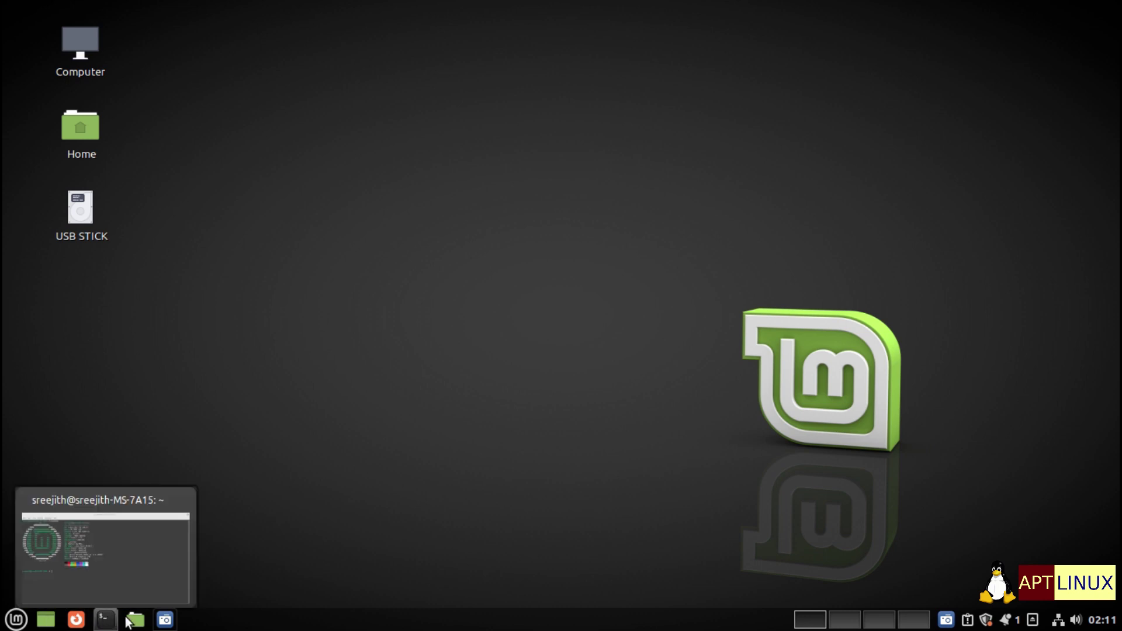
mouse_move(164, 622)
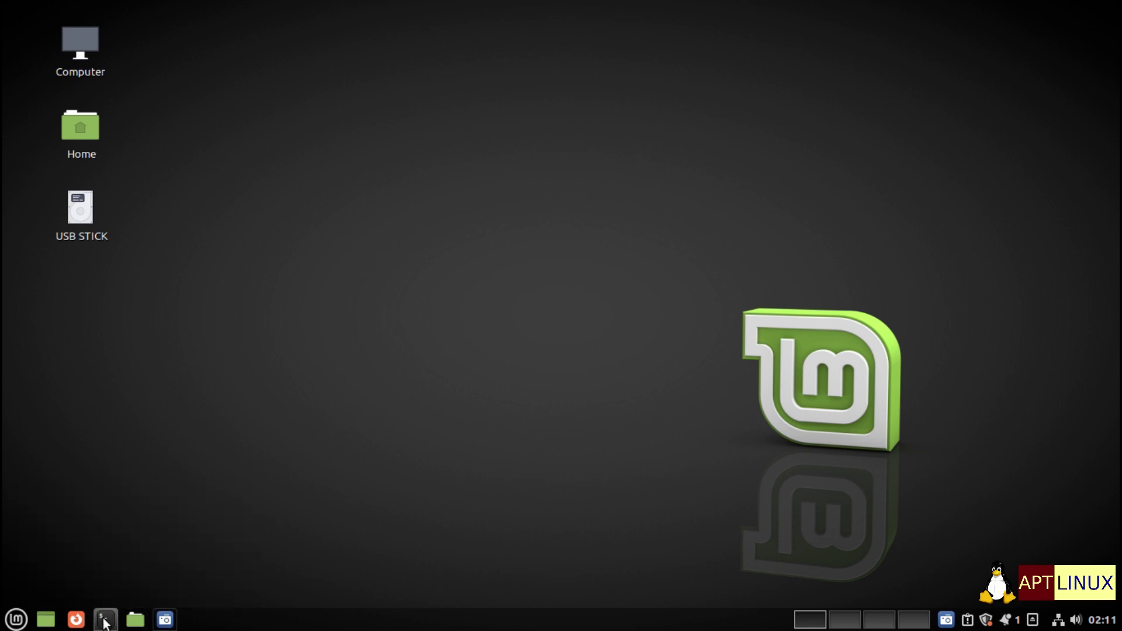
click(14, 621)
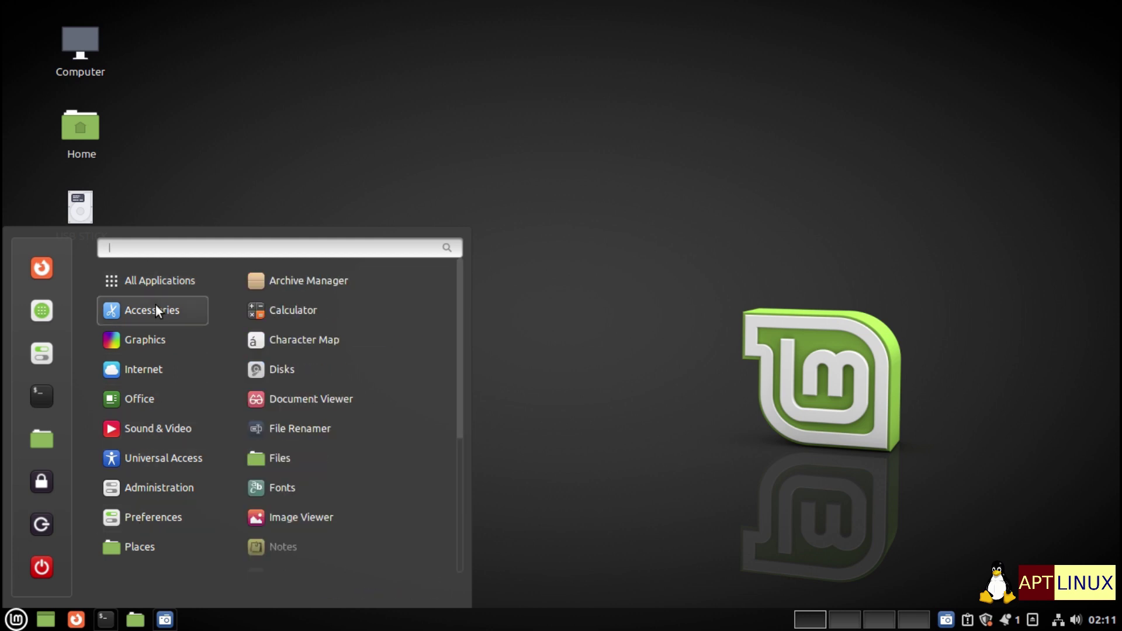
scroll(339, 374, down, 6)
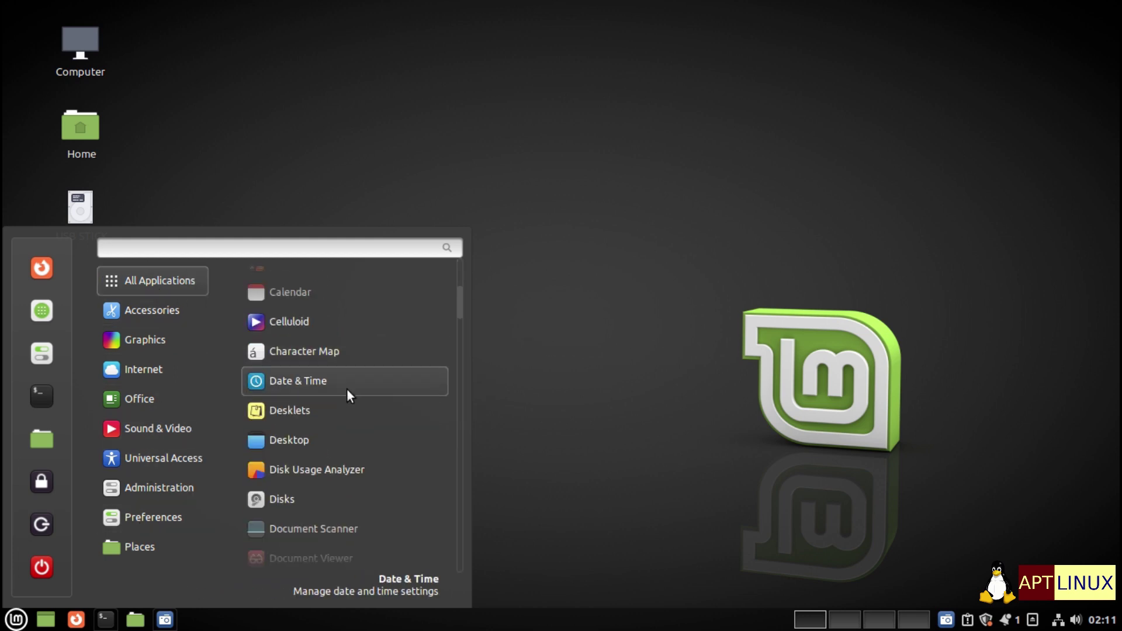
scroll(359, 409, down, 20)
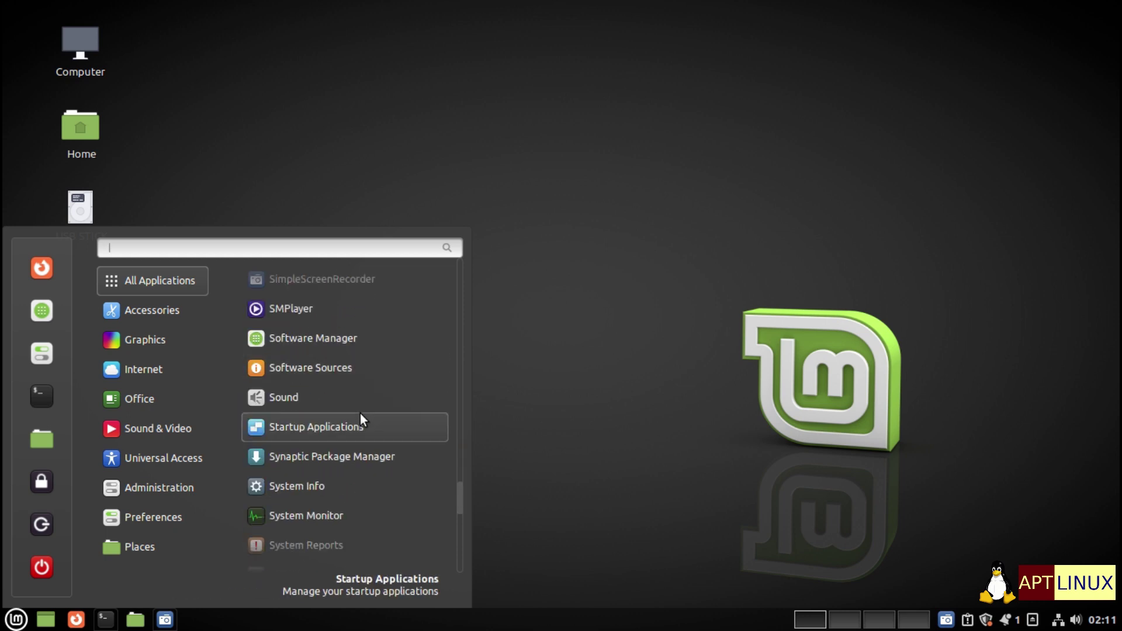
scroll(354, 420, down, 2)
scroll(384, 447, up, 10)
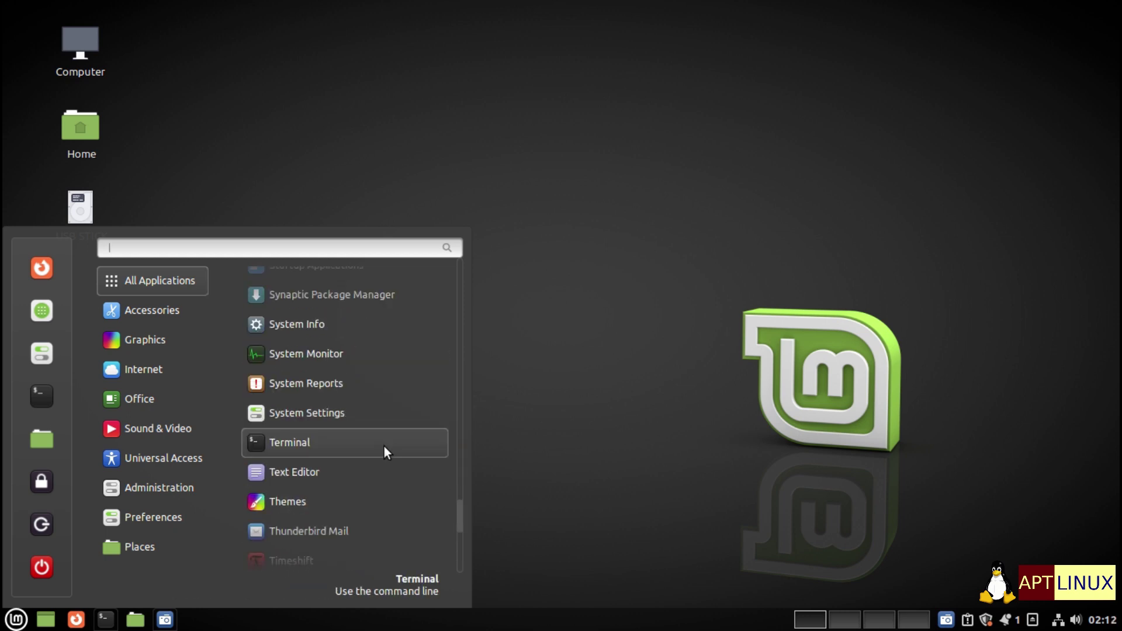
scroll(381, 443, up, 3)
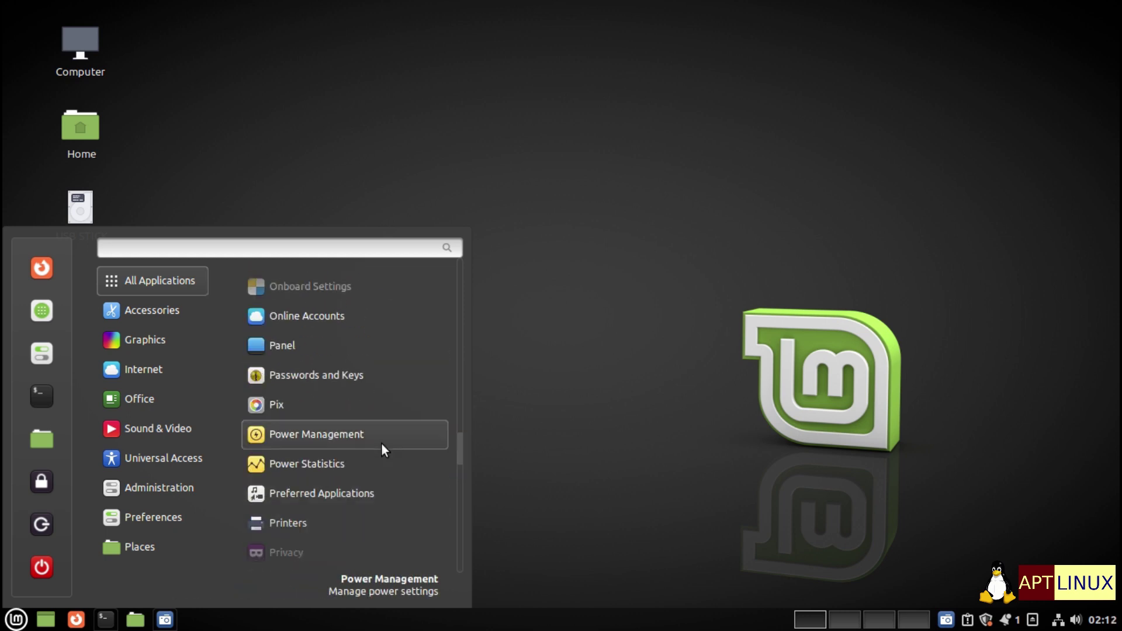
scroll(381, 442, up, 4)
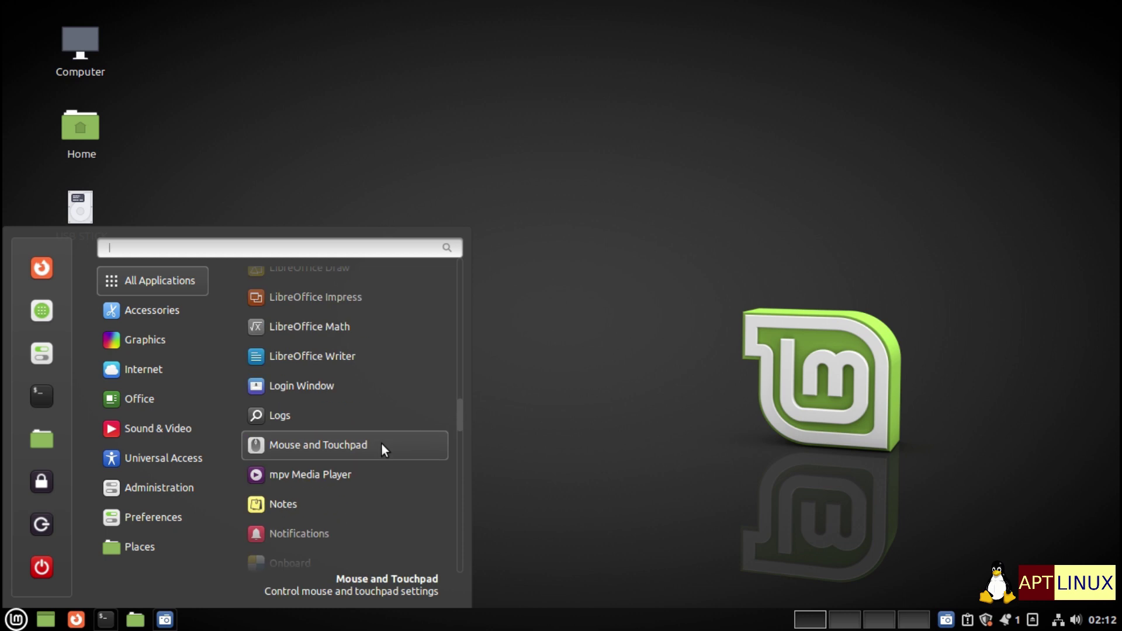
Open the Login Window settings, authenticating with the account password
click(346, 392)
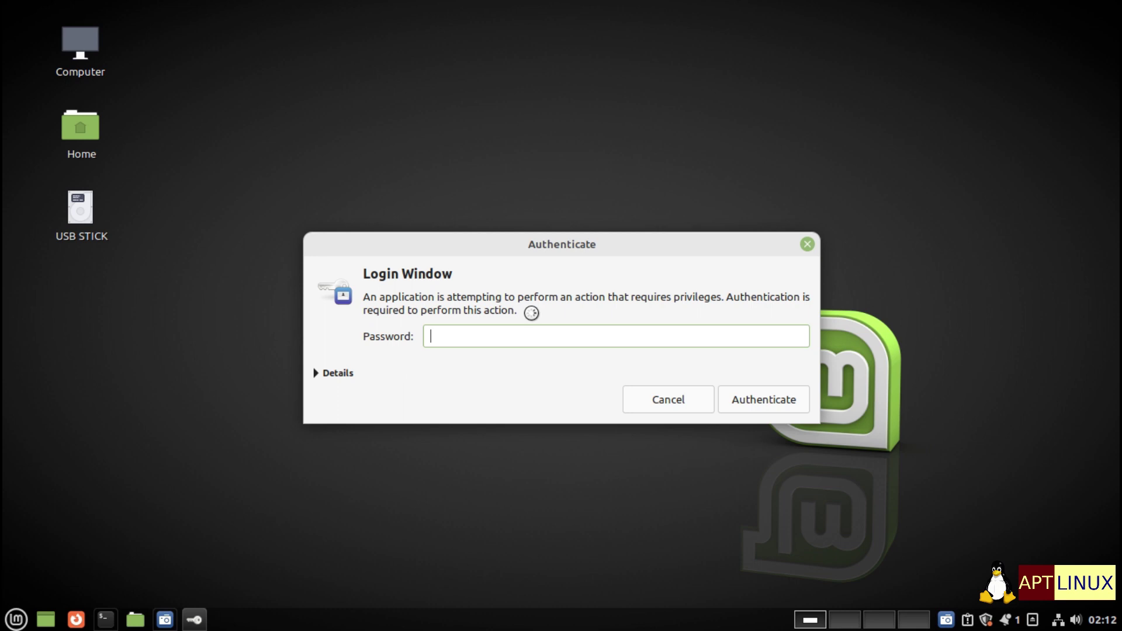
text(•••••••)
key(Return)
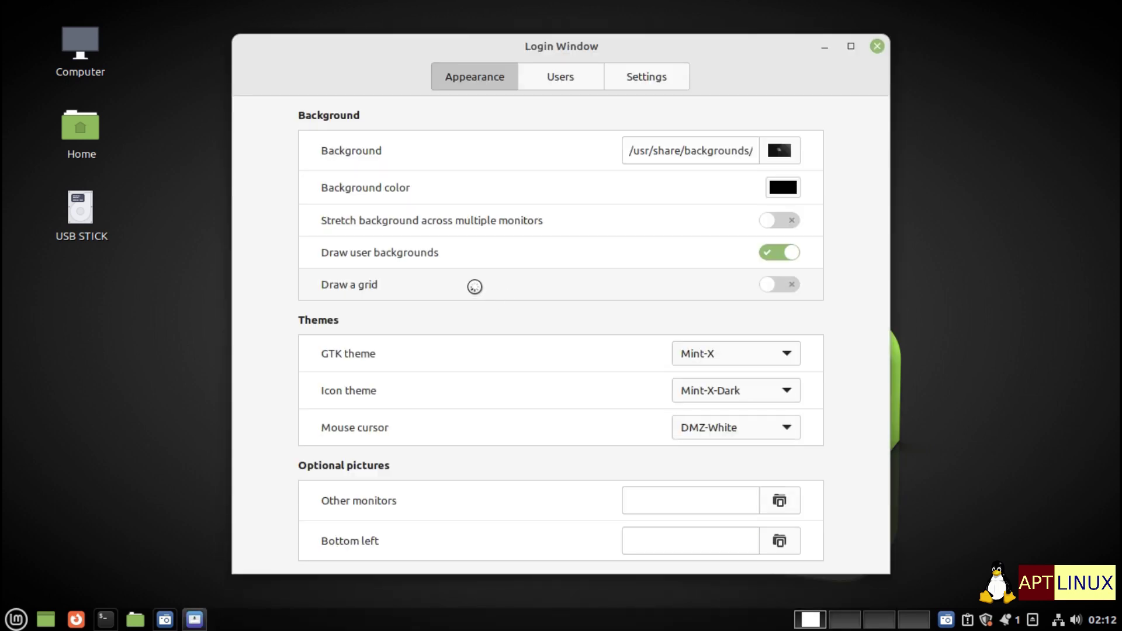
Review the Login Window's Users, Settings and Appearance options, close it and bring back the terminal
drag(668, 46, 650, 34)
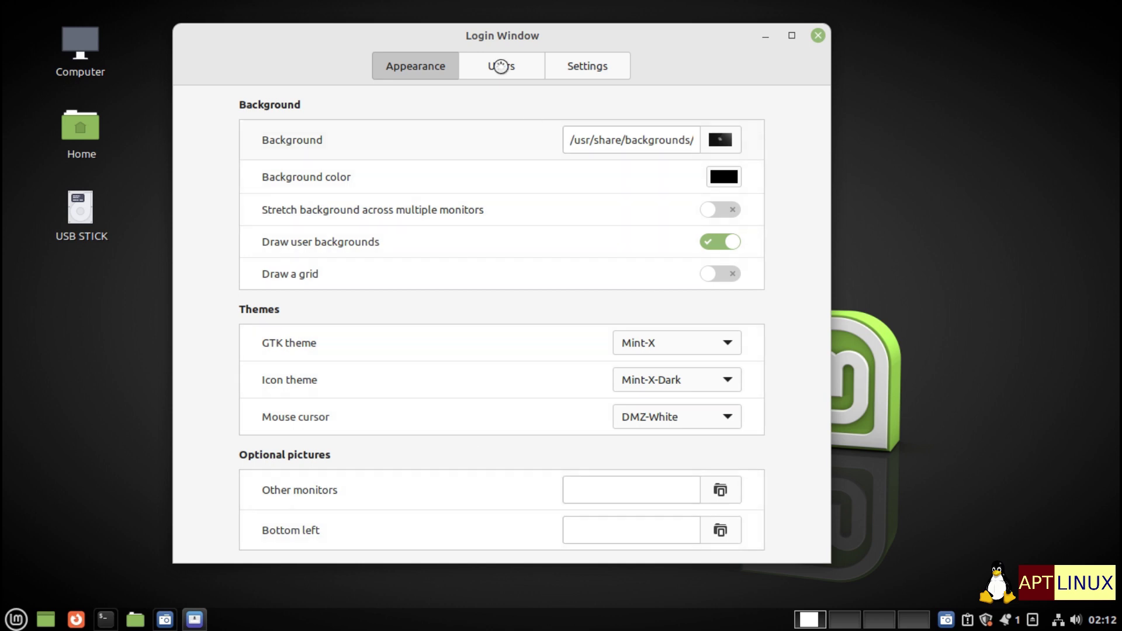
click(501, 68)
click(584, 69)
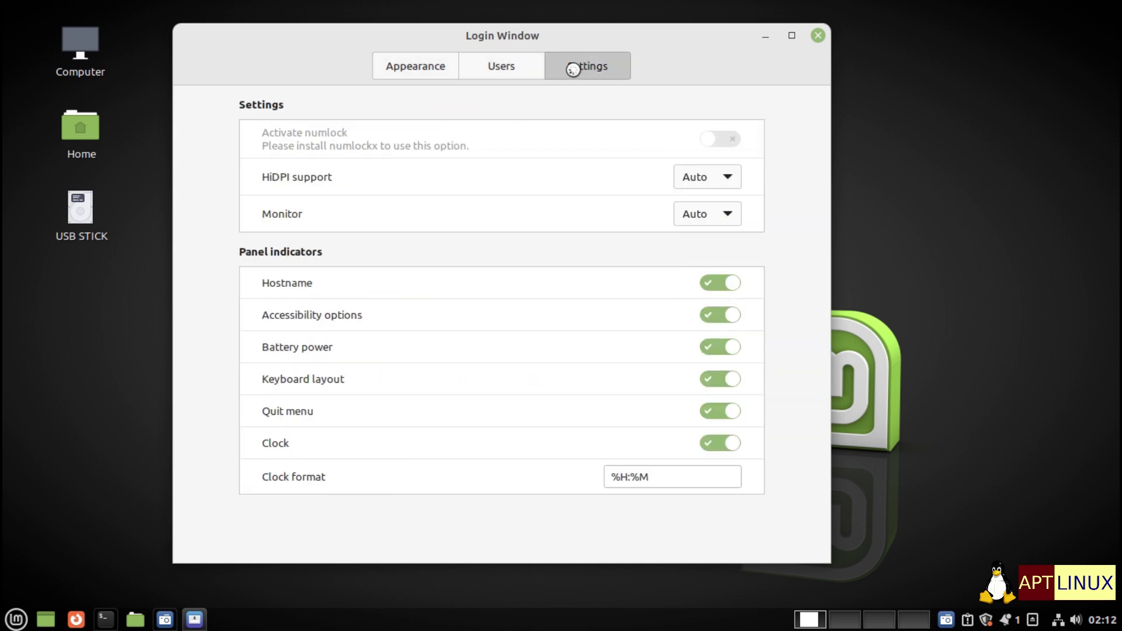
click(443, 63)
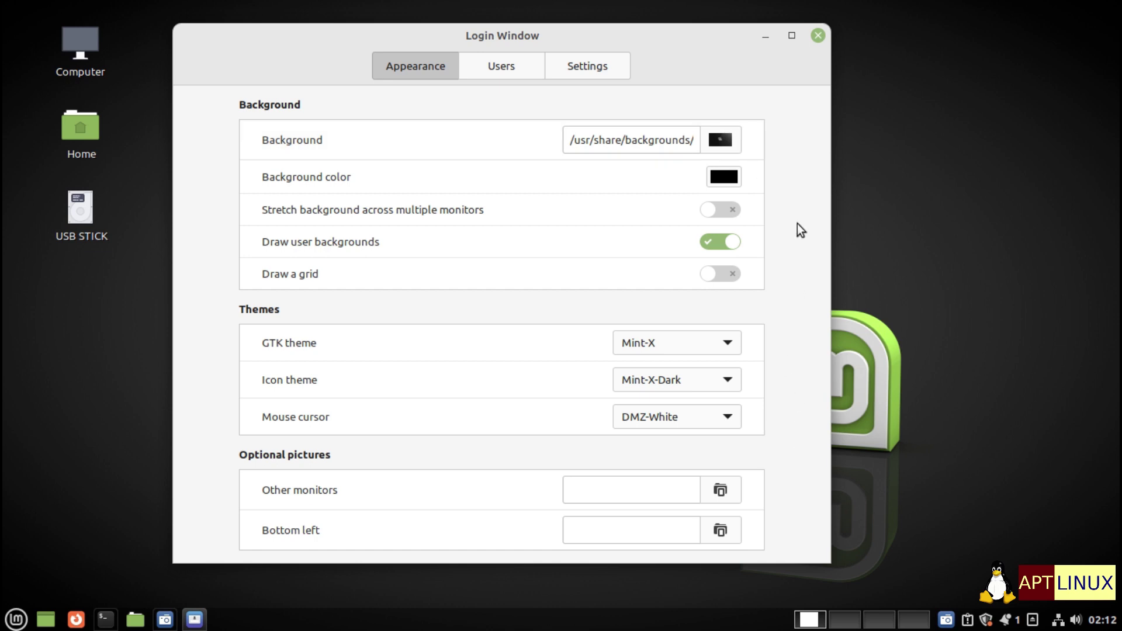
click(817, 35)
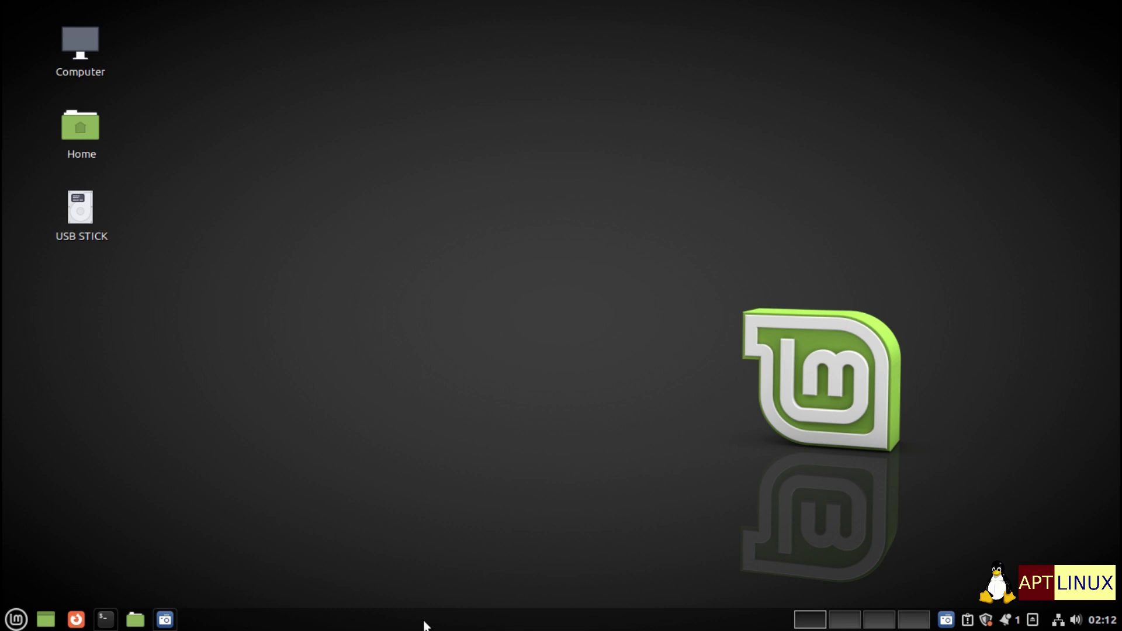
click(106, 619)
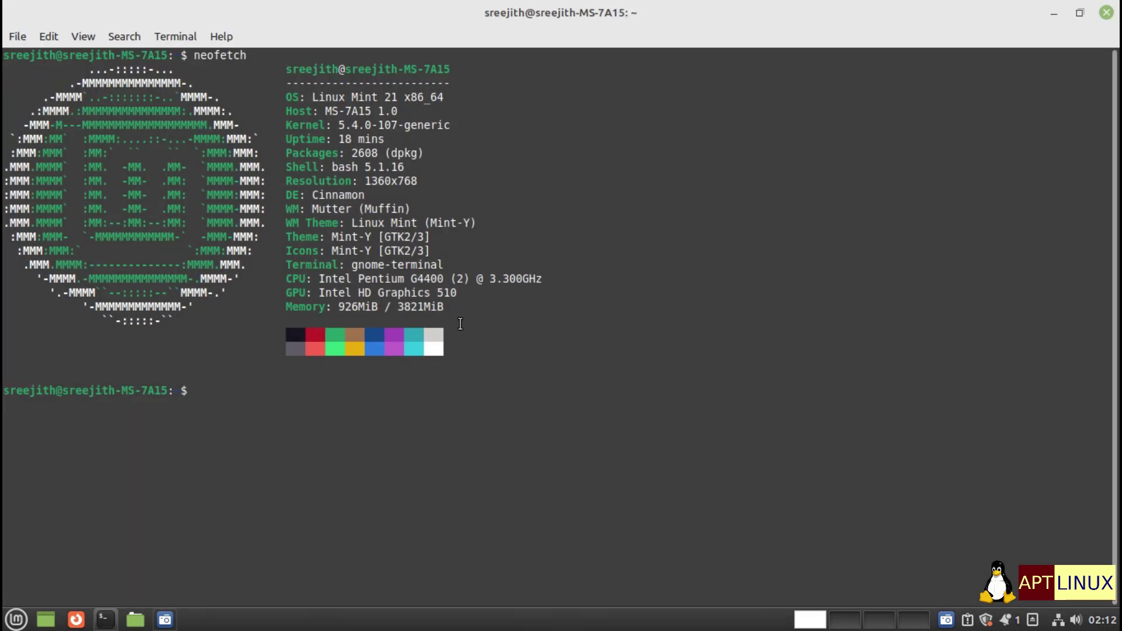